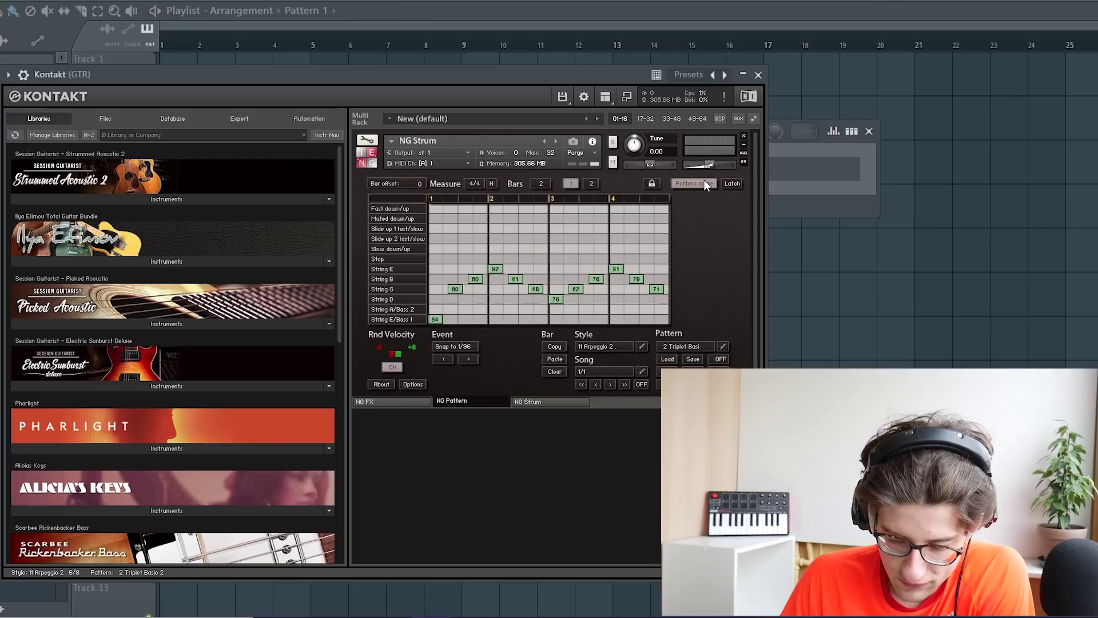
# - Enter an F5, G#5 and C6 chord in bar 1 of the Kontakt channel's piano roll and play it back
pyautogui.click(758, 74)
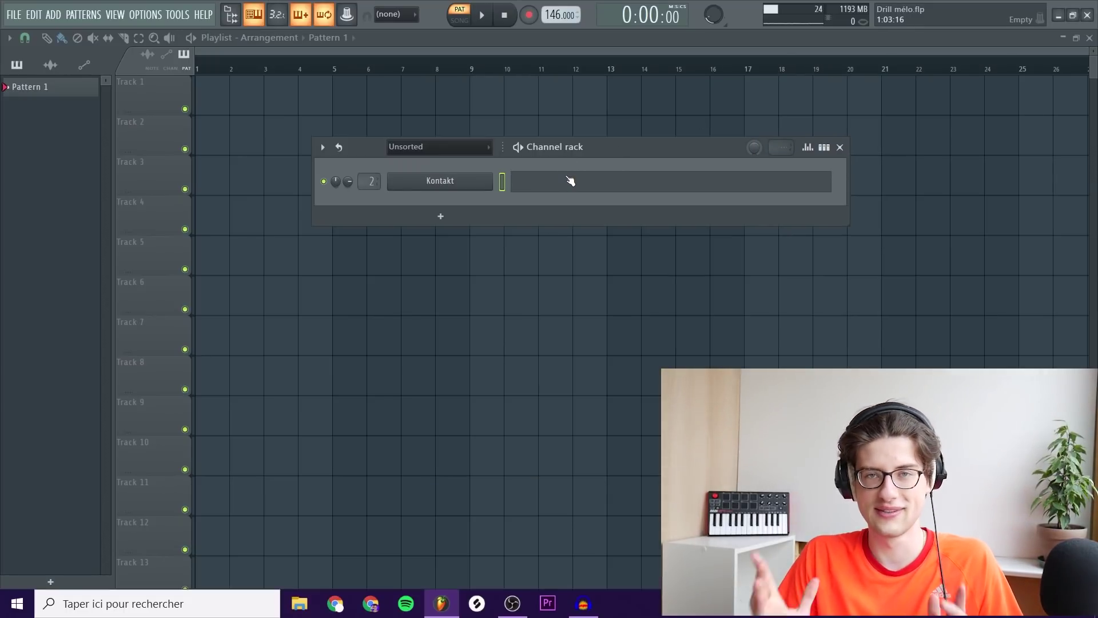
pyautogui.click(570, 181)
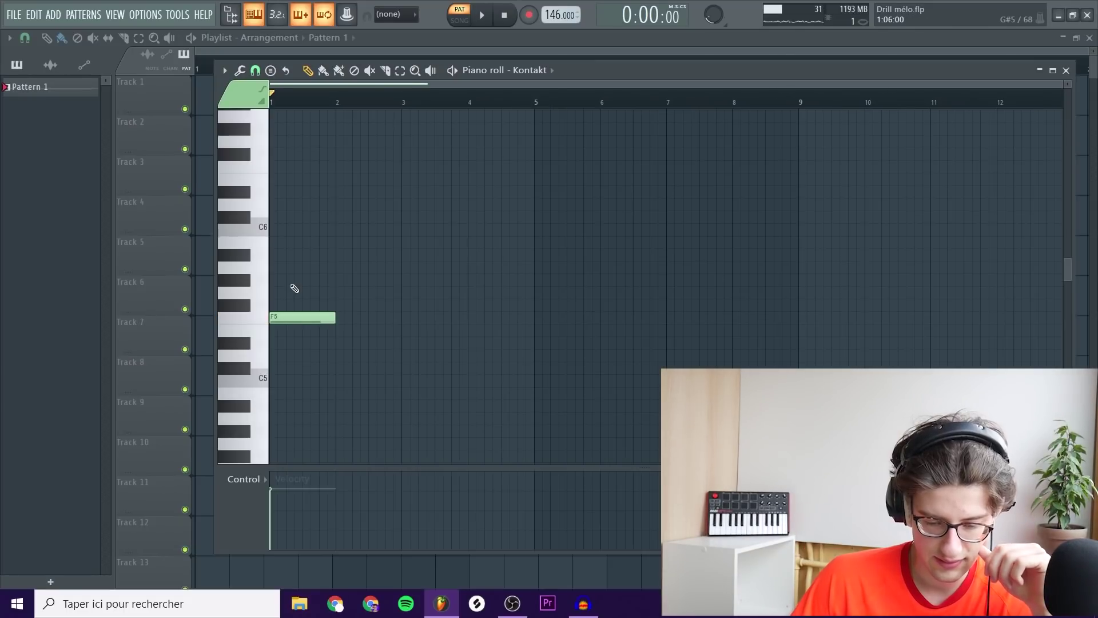
pyautogui.click(278, 279)
pyautogui.click(278, 227)
pyautogui.press('space')
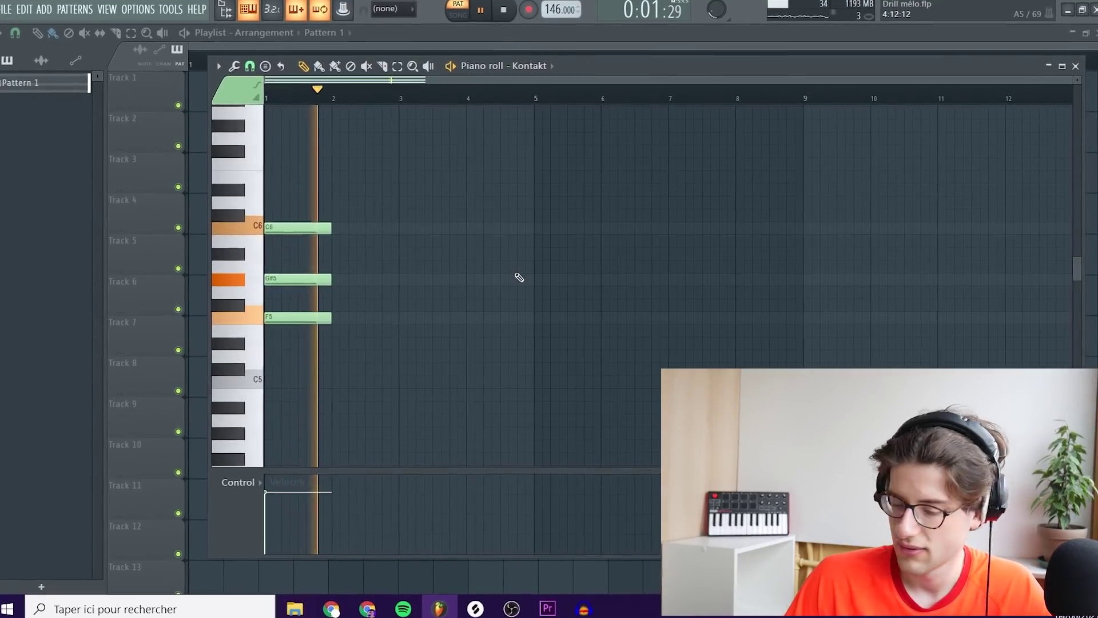
pyautogui.press('space')
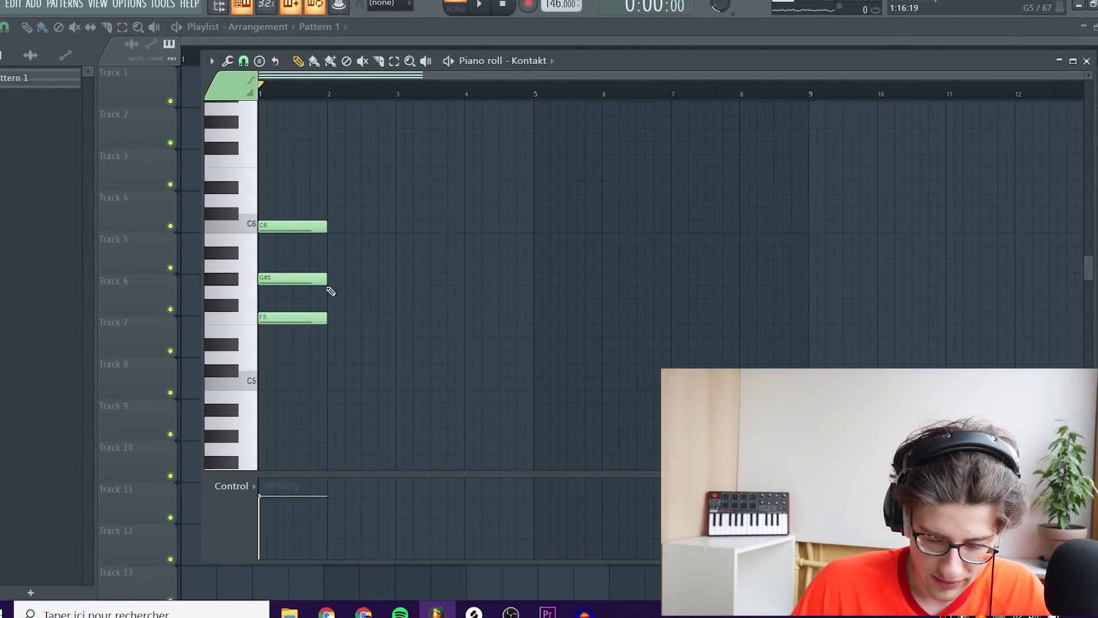
# - Add a G5, B5 and D6 chord in bar 2 and a G5, C6 and D#6 chord across bars 3 and 4, playing the progression
pyautogui.click(330, 291)
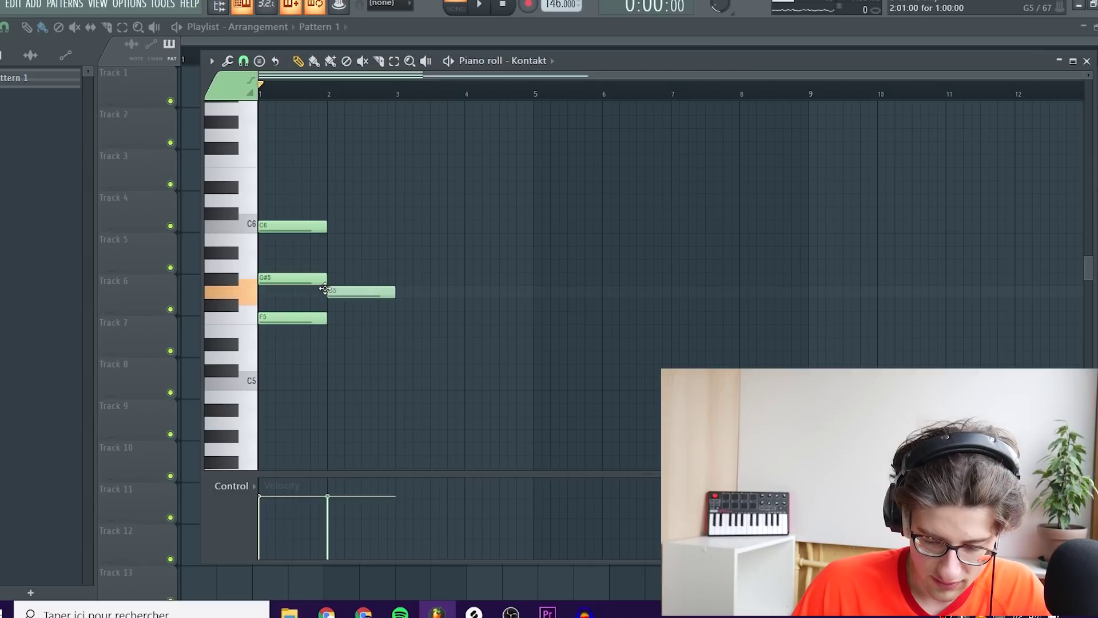
pyautogui.click(331, 244)
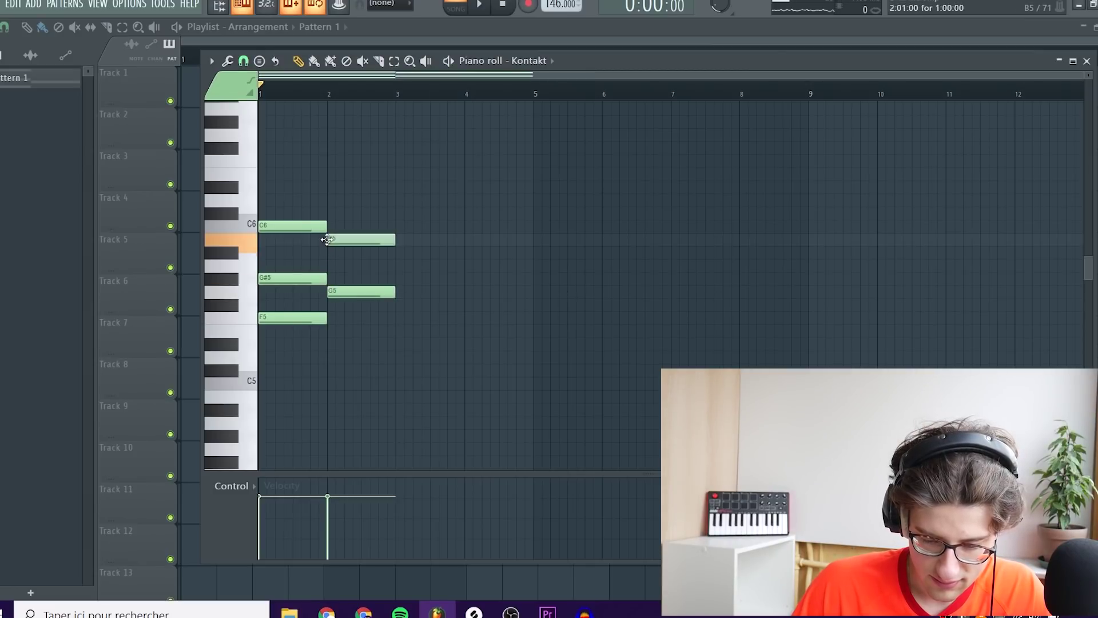
pyautogui.click(343, 201)
pyautogui.press('space')
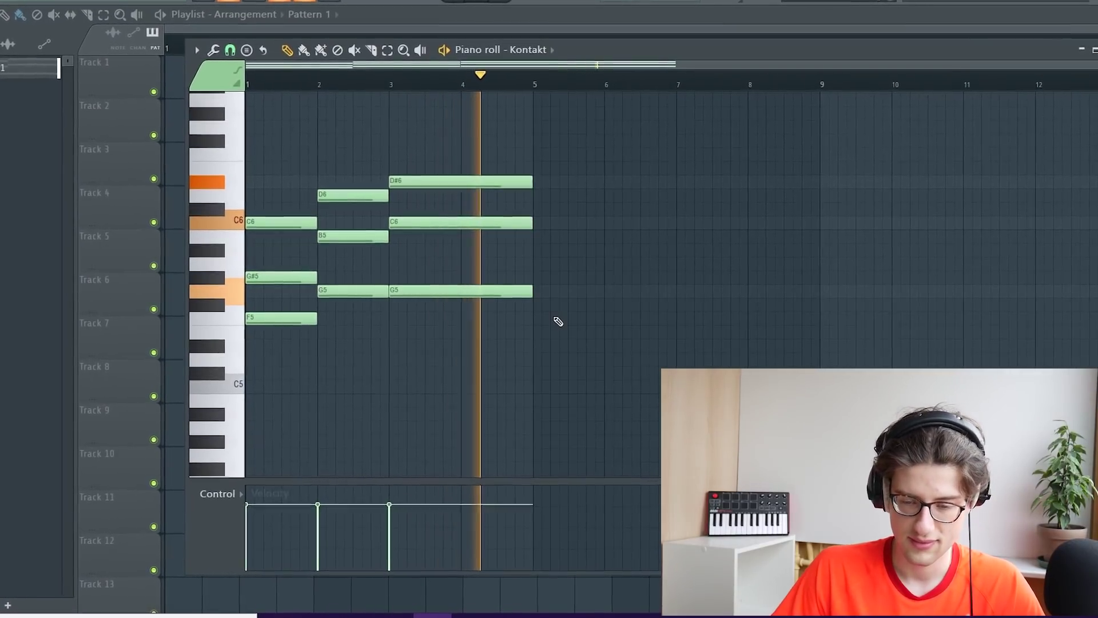
pyautogui.press('space')
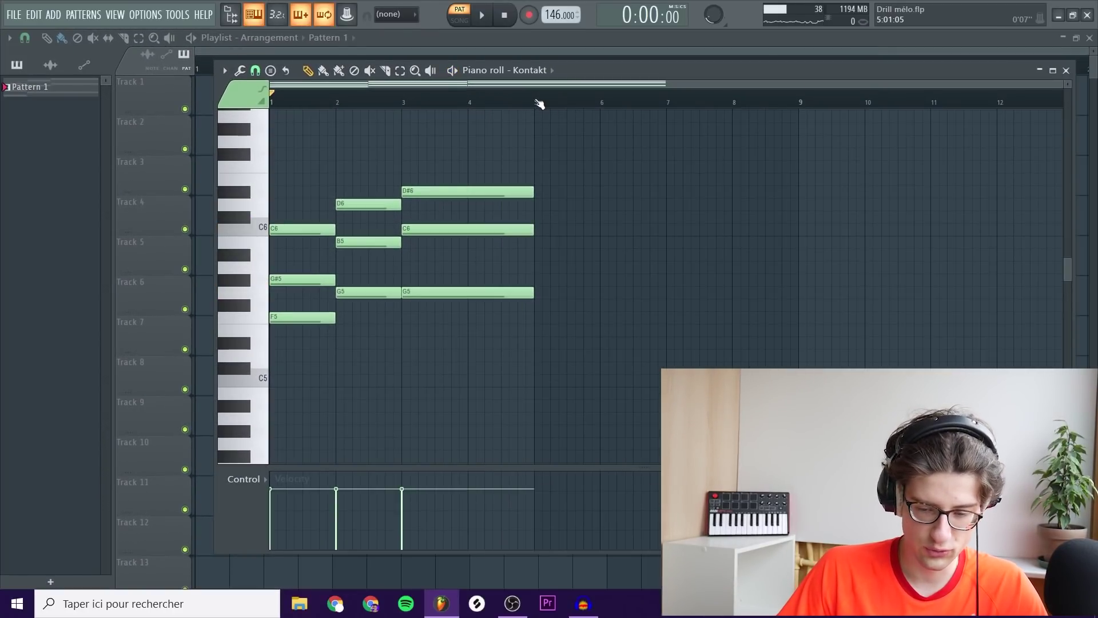
# - Duplicate the four-bar chord progression into bars 5 to 8
pyautogui.moveTo(540, 104); pyautogui.dragTo(248, 158)
pyautogui.hotkey('ctrl', 'b')
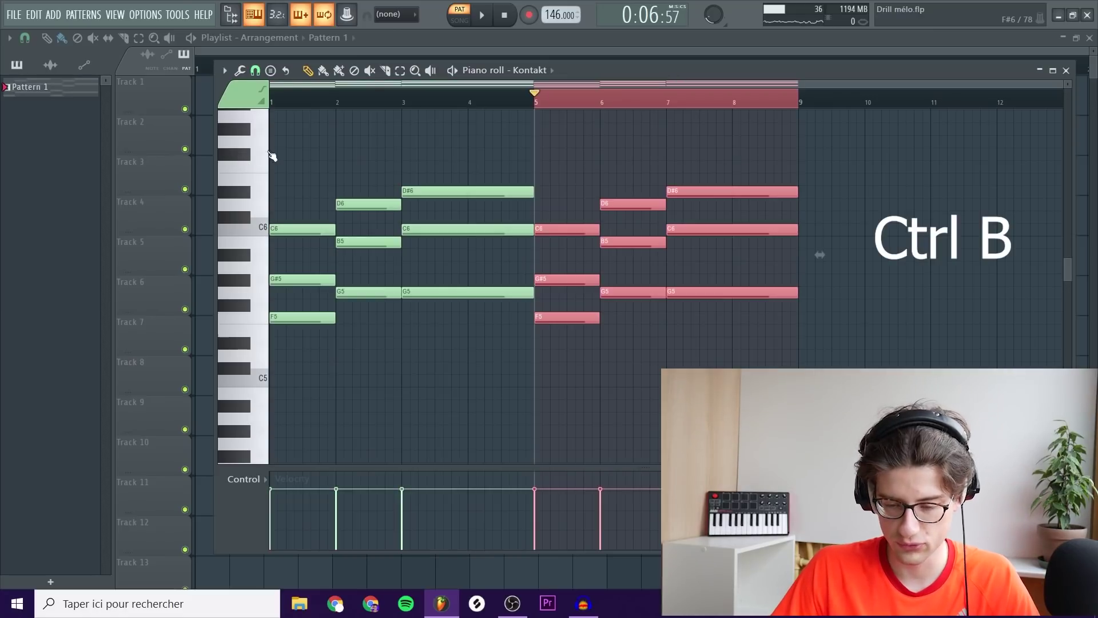
pyautogui.click(581, 107)
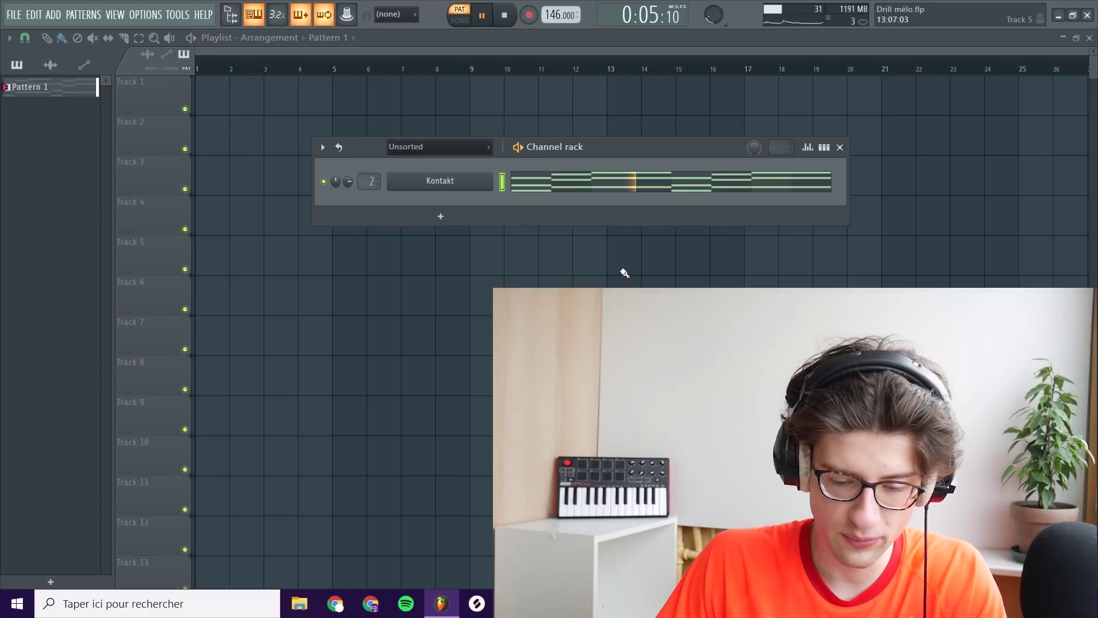
# - Render the GTR mixer track to an audio clip in the playlist
pyautogui.press('F9')
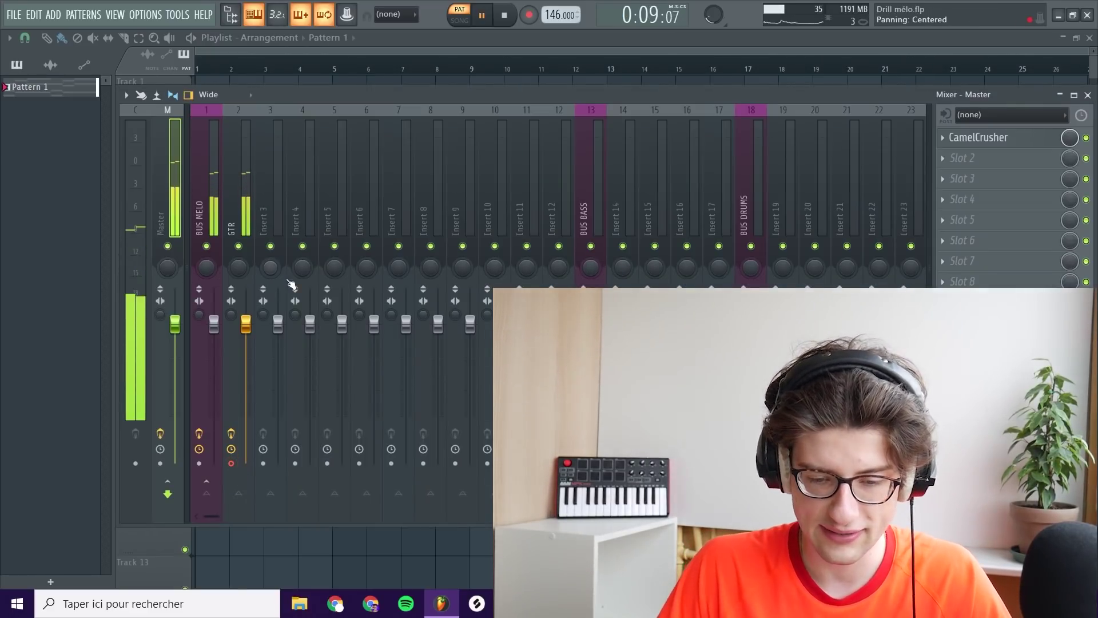
pyautogui.hotkey('alt', 'r')
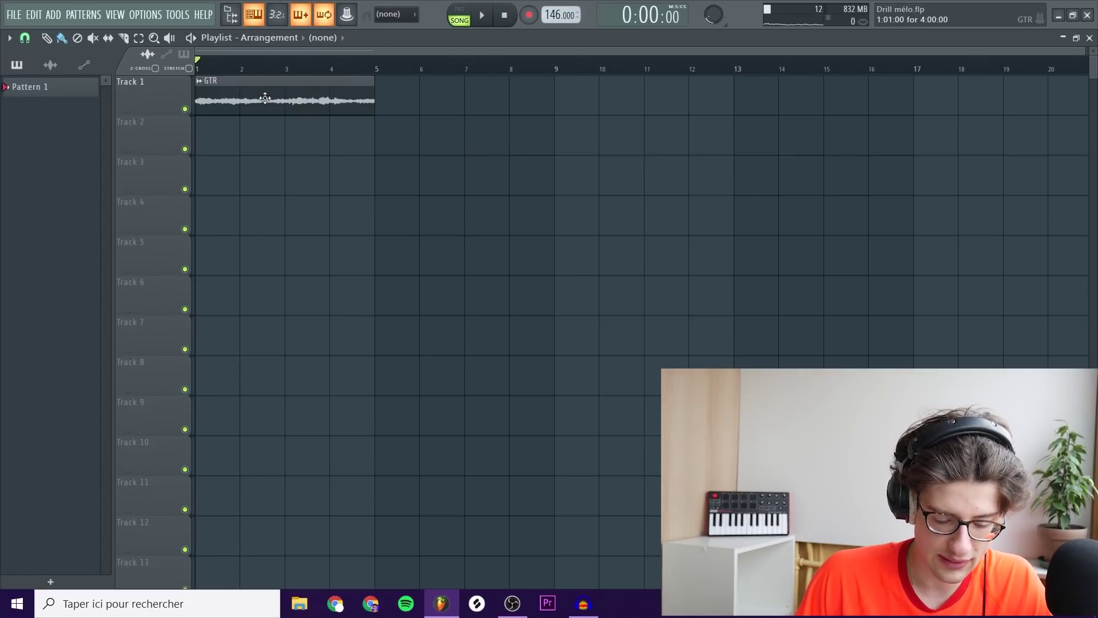
# - Copy the GTR audio clip, make the copy unique and place it at bar 1 of Track 2
pyautogui.moveTo(252, 99); pyautogui.dragTo(428, 95)
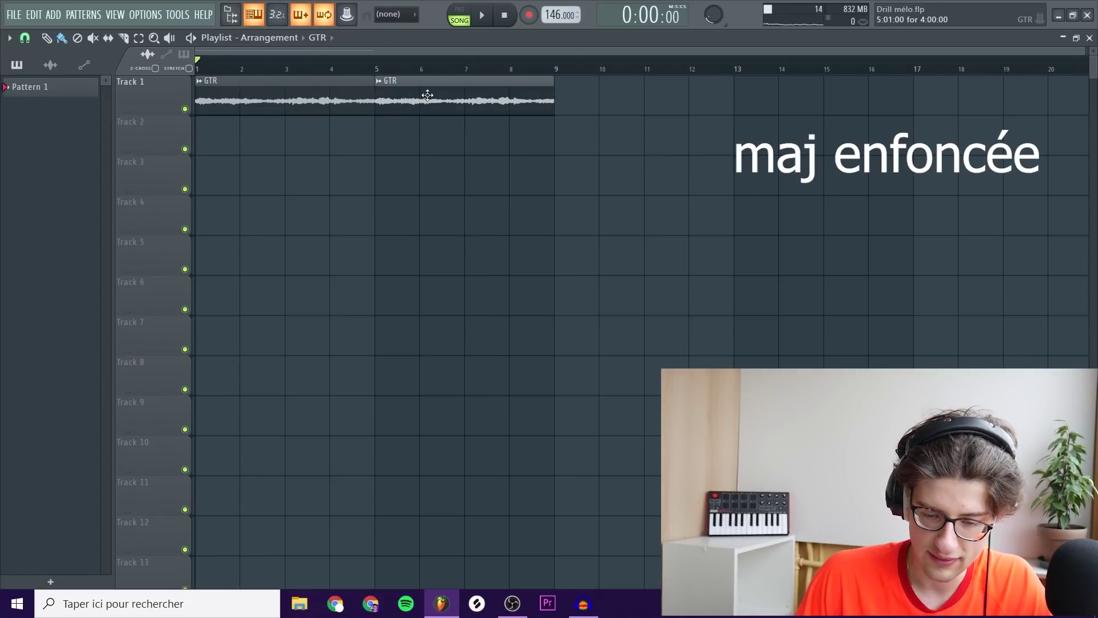
pyautogui.click(379, 81)
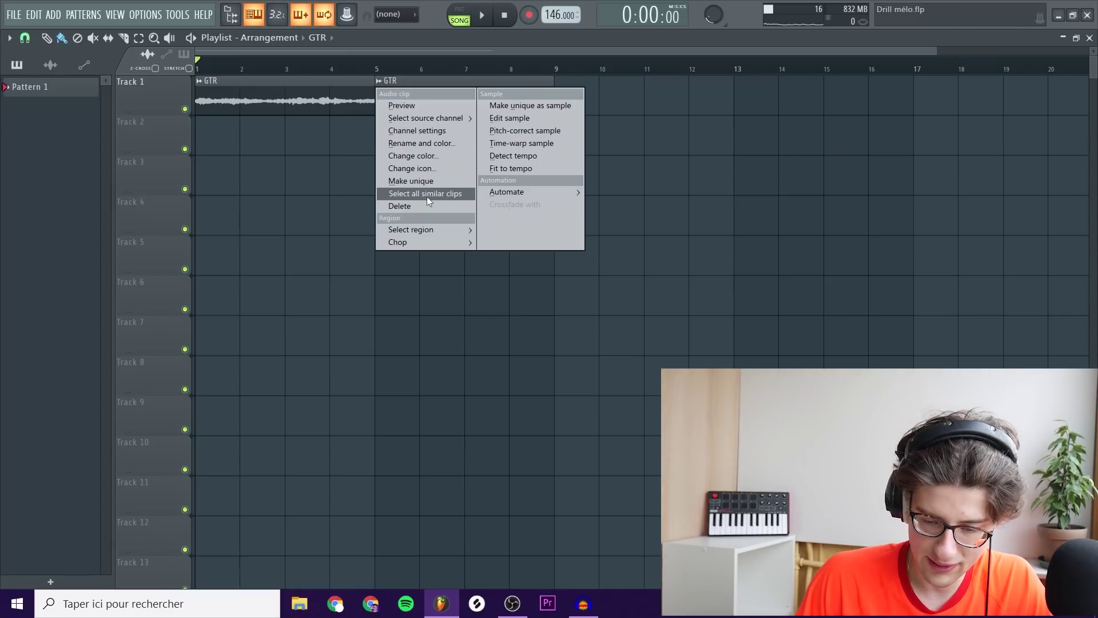
pyautogui.click(432, 182)
pyautogui.moveTo(448, 91); pyautogui.dragTo(252, 139)
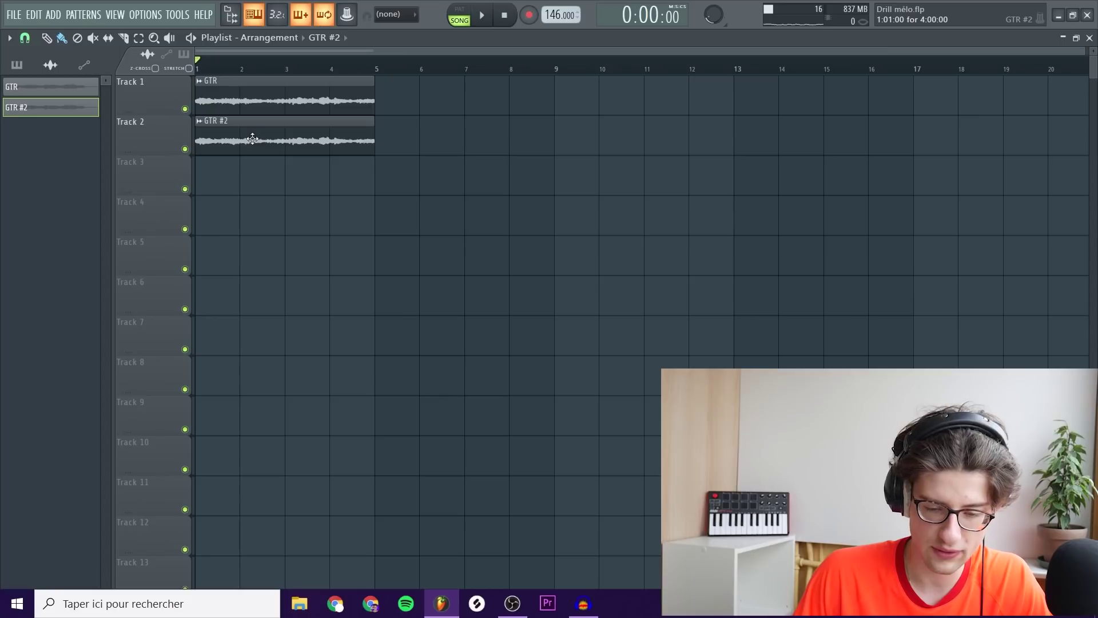
# - Rename the copied guitar clip as GTR AIGUE
pyautogui.press('F2')
pyautogui.write('GTR ')
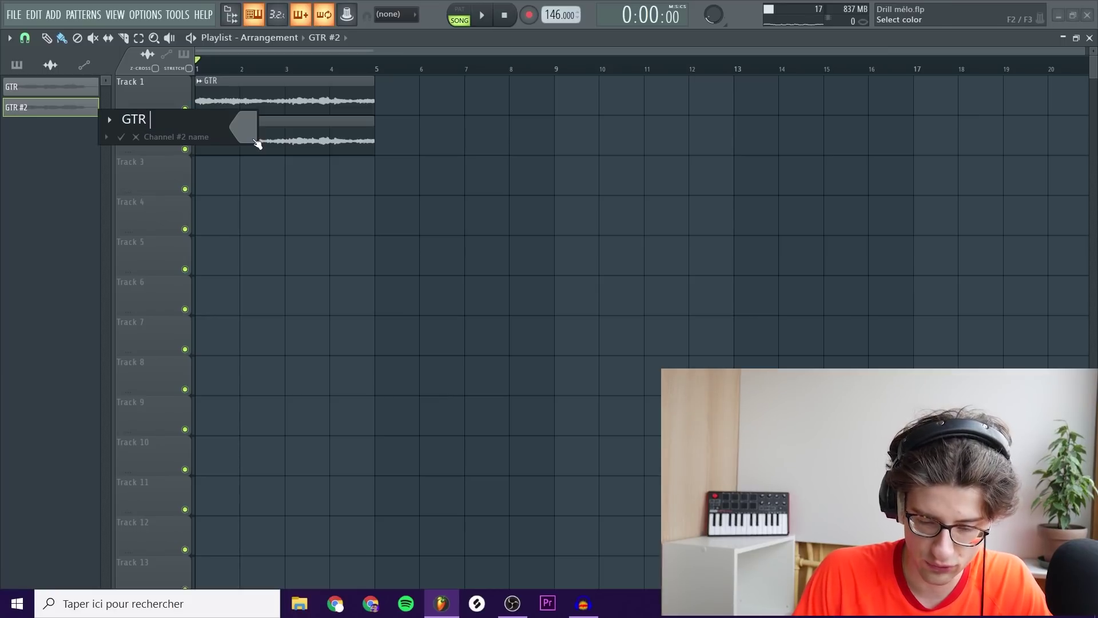
pyautogui.write('AIGUE')
pyautogui.press('Return')
# - Raise the GTR AIGUE clip's time-stretching pitch, lower its channel volume to 27% and play the result
pyautogui.doubleClick(257, 140)
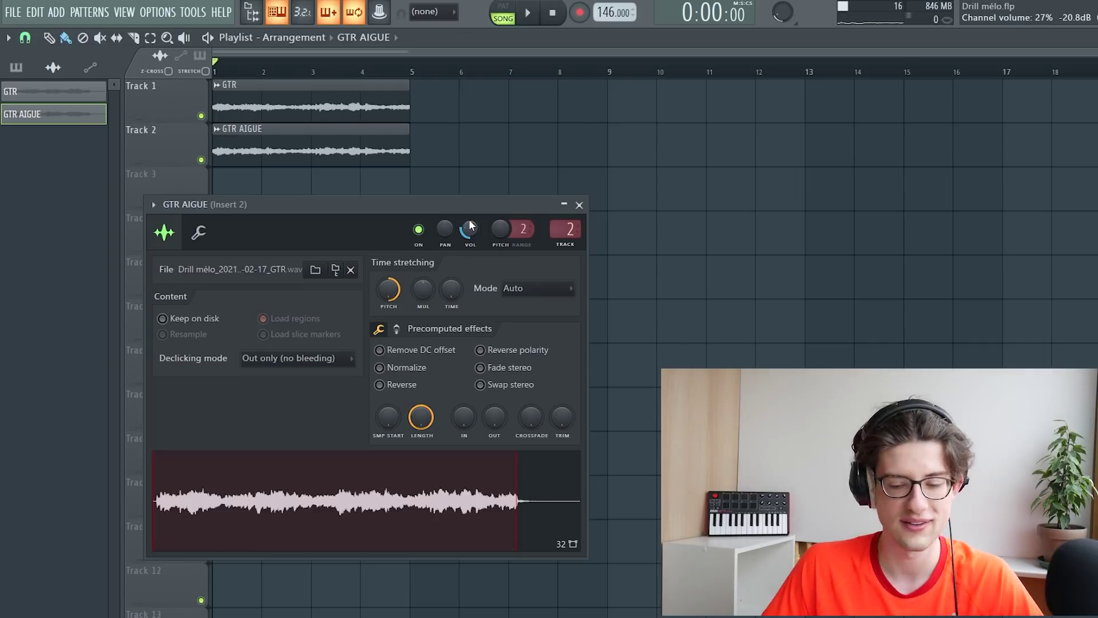
pyautogui.click(579, 205)
pyautogui.press('space')
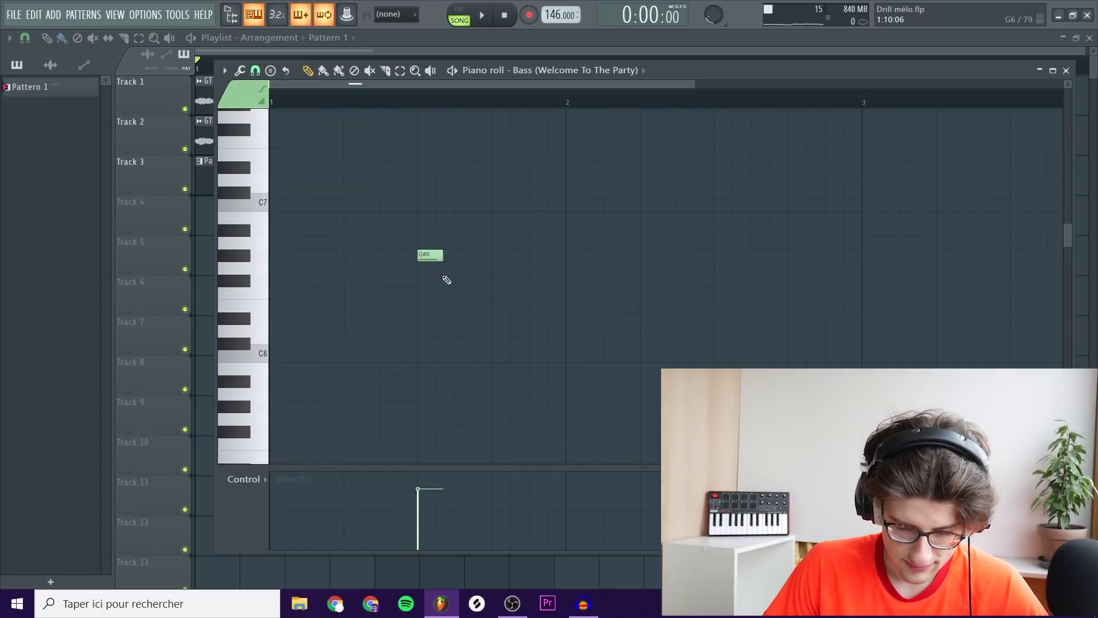
# - Add G6, F6 and G6 notes after the G#6 in bar 1 of the Bass (Welcome To The Party) channel and play them back
pyautogui.click(457, 268)
pyautogui.click(494, 297)
pyautogui.click(529, 271)
pyautogui.press('space')
pyautogui.scroll(-2, 731, 283)
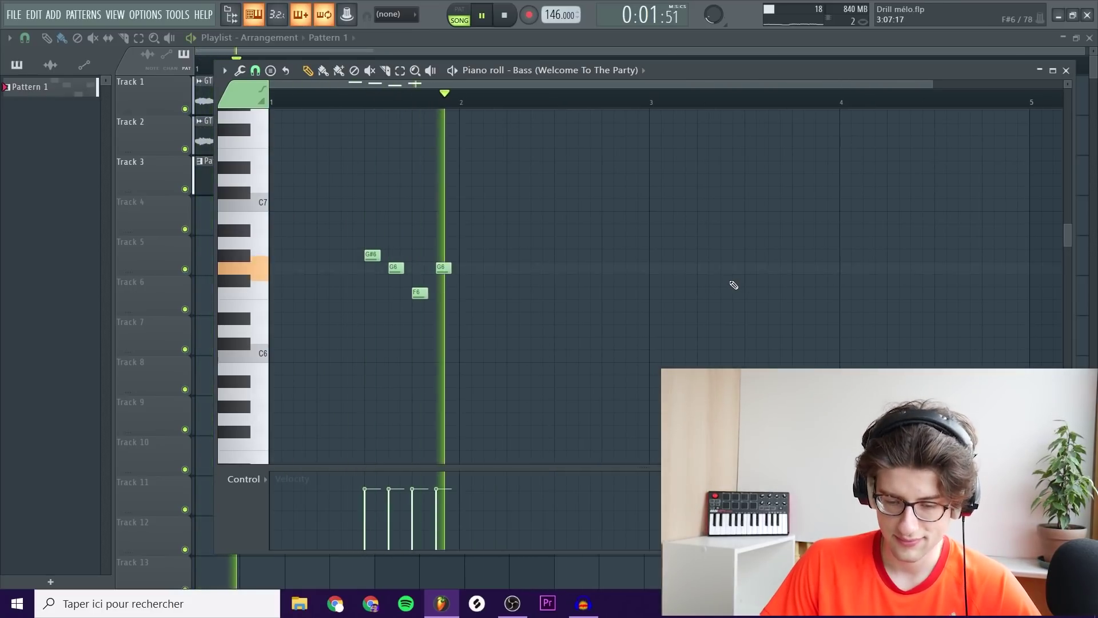
pyautogui.press('space')
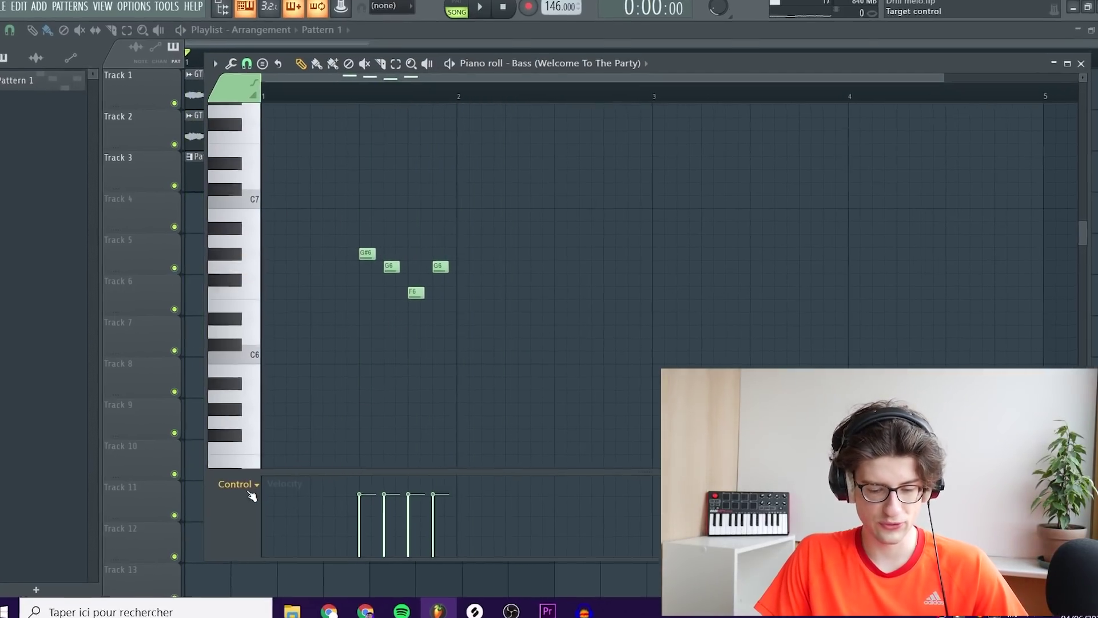
# - Show the note pan values and pan the four bass notes alternately to opposite sides, playing back the result
pyautogui.click(254, 479)
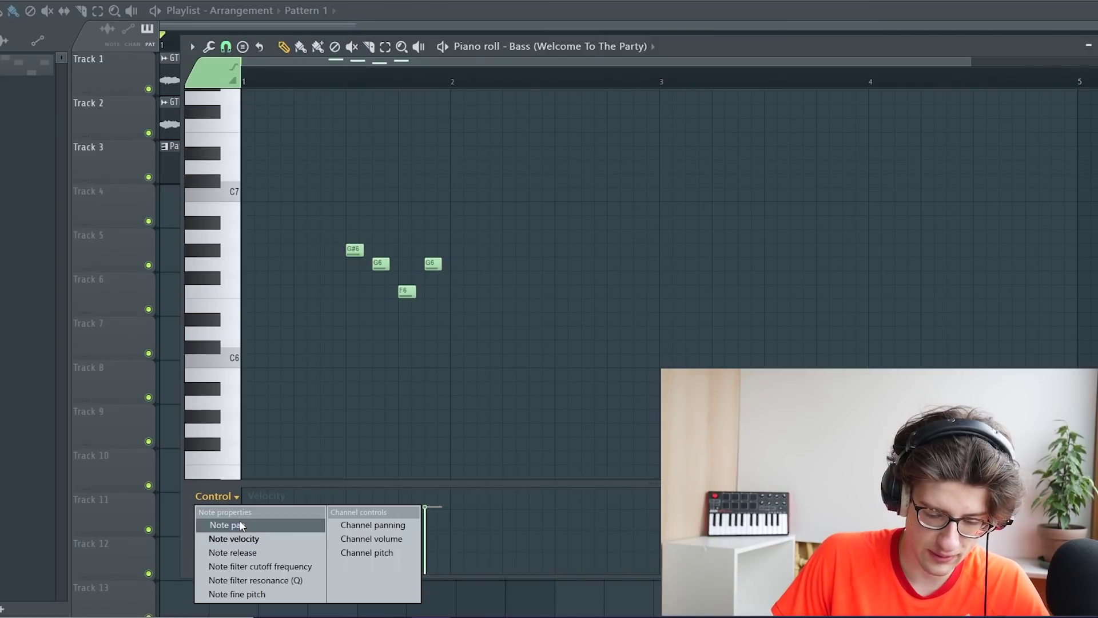
pyautogui.click(229, 525)
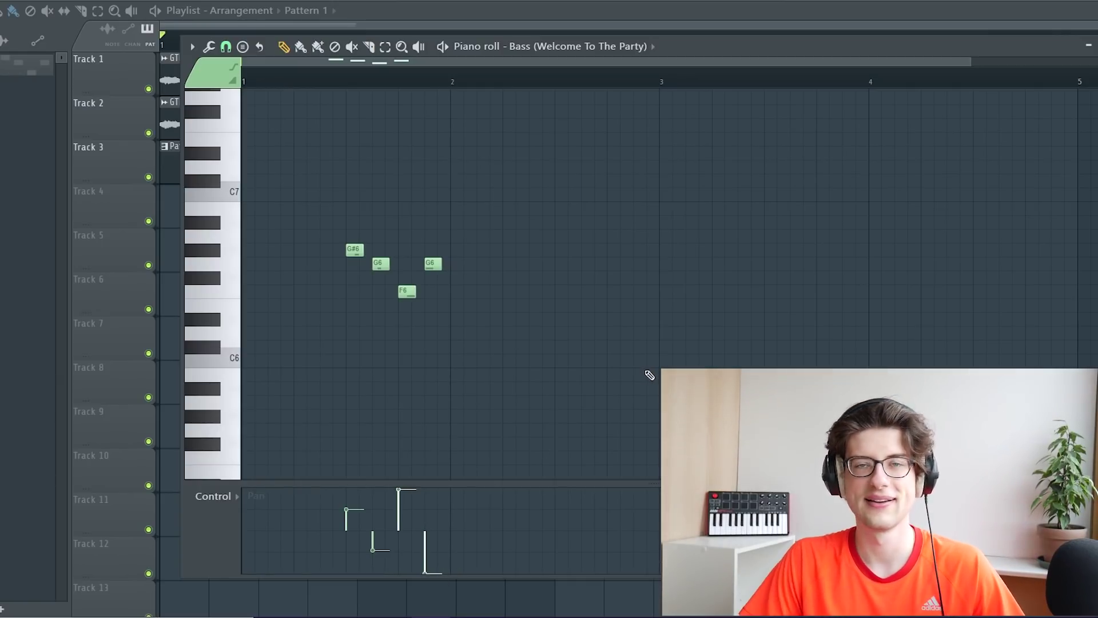
pyautogui.press('space')
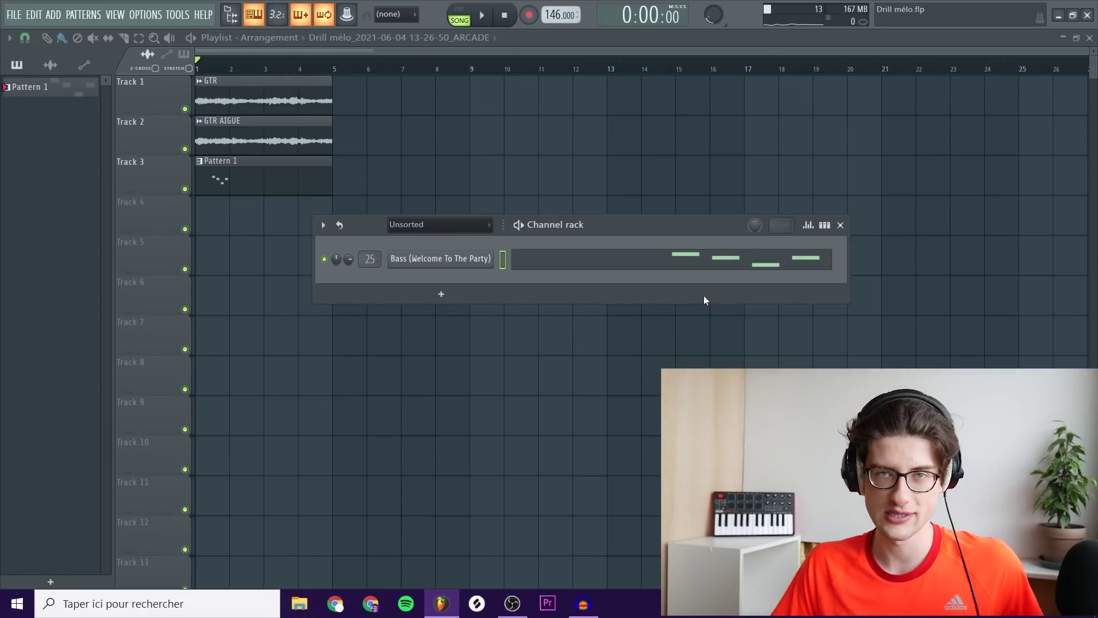
# - Add an Arcade channel and load the Undulate kit from the Distant Voices line
pyautogui.click(453, 298)
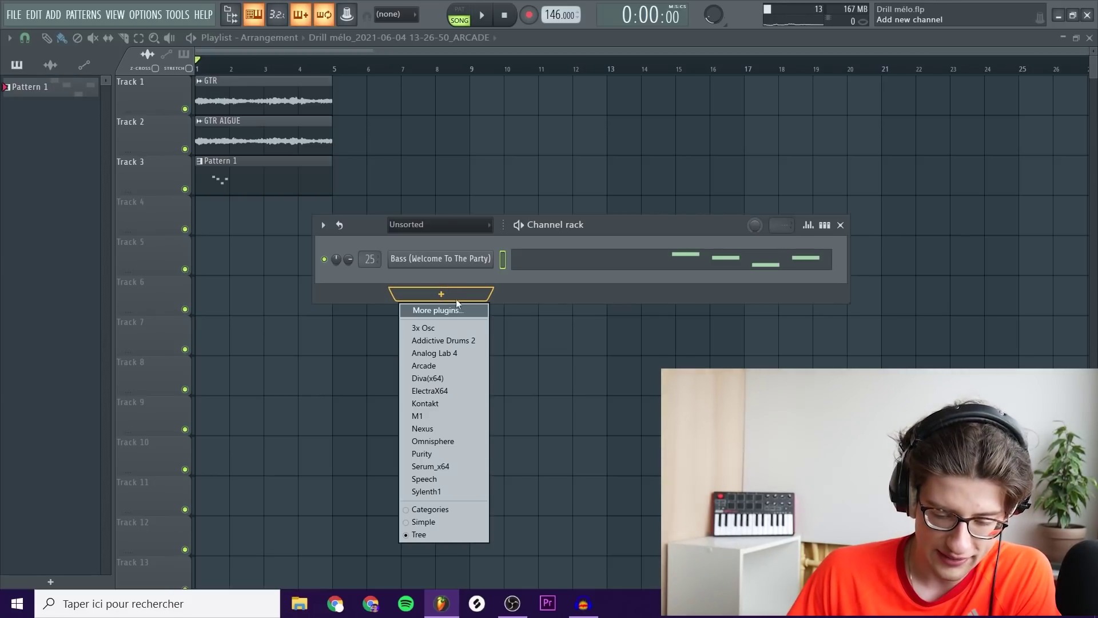
pyautogui.click(437, 364)
pyautogui.scroll(-6, 660, 334)
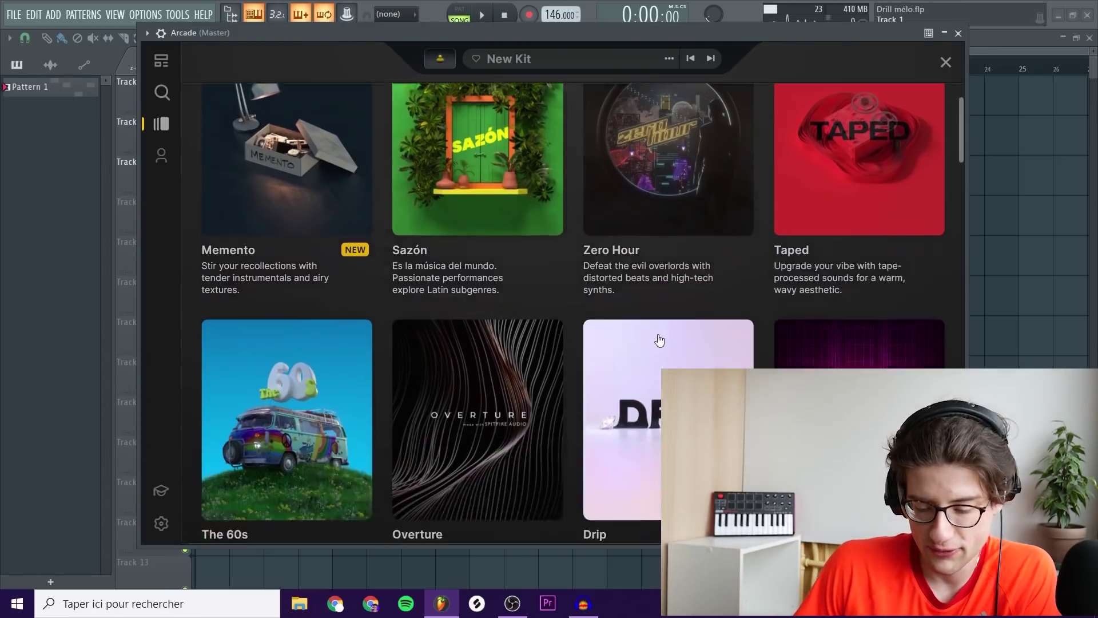
pyautogui.click(672, 361)
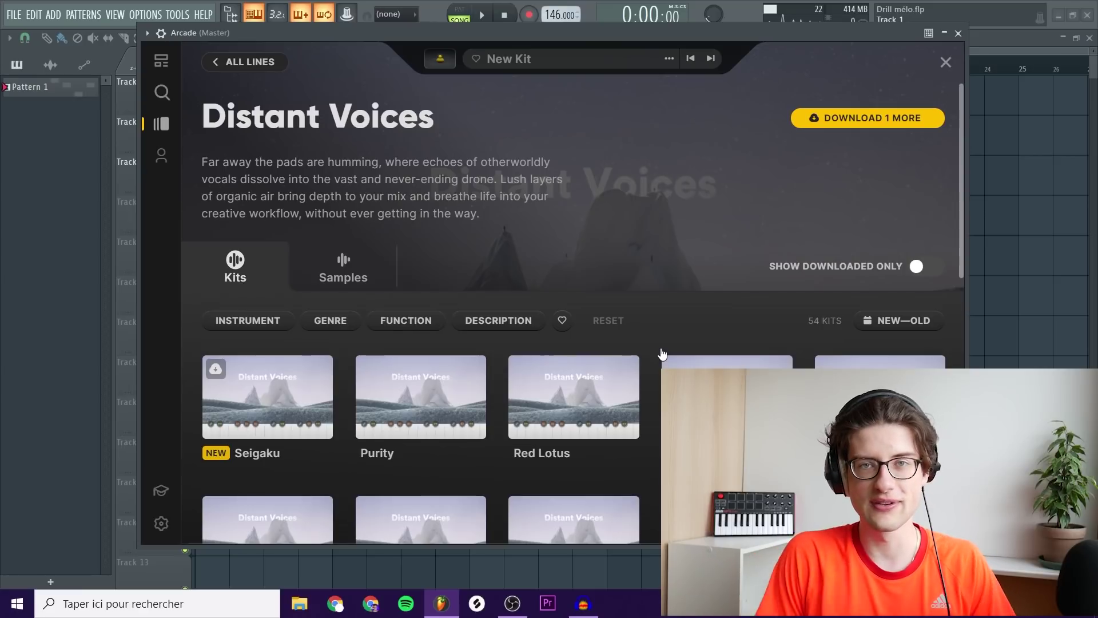
pyautogui.click(662, 358)
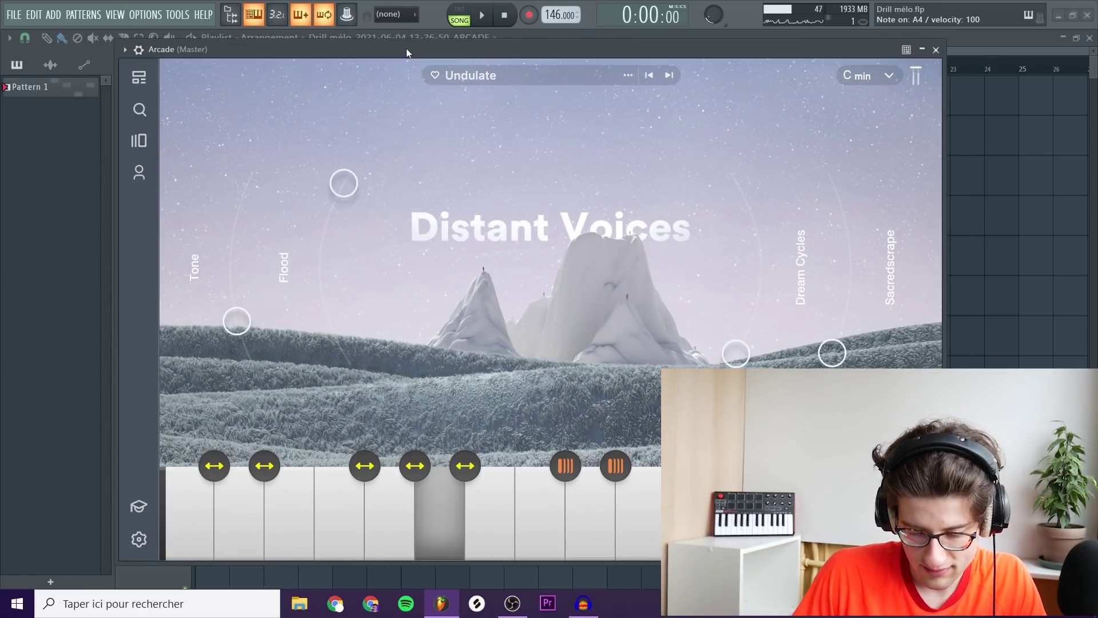
pyautogui.click(936, 50)
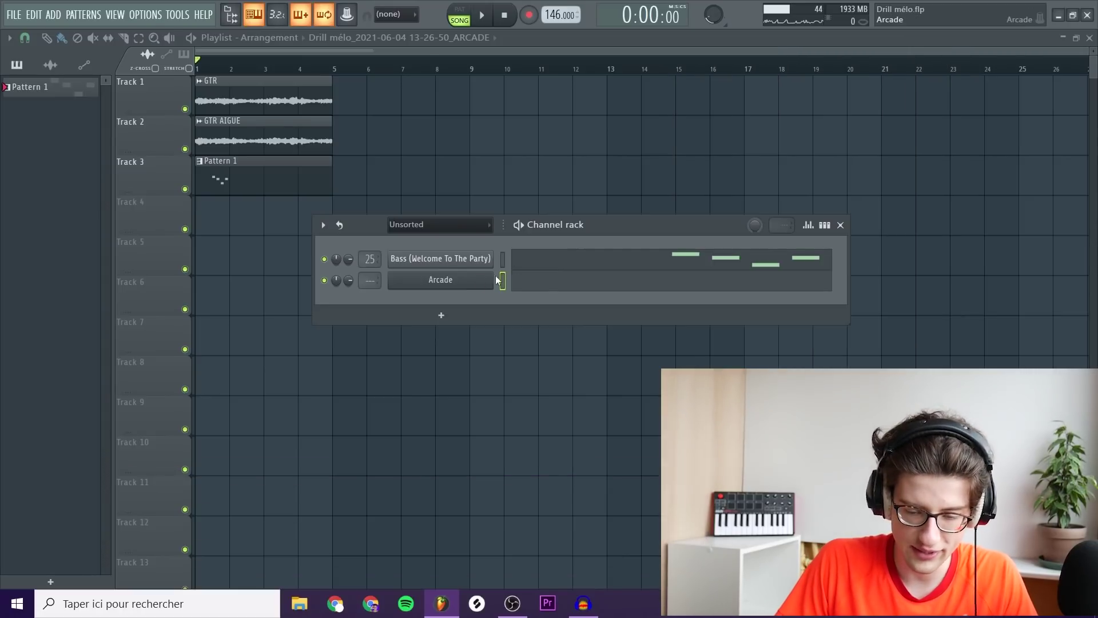
# - Open the Arcade channel's piano roll, enable recording and start recording a part
pyautogui.click(526, 260)
pyautogui.scroll(-2, 425, 210)
pyautogui.click(528, 15)
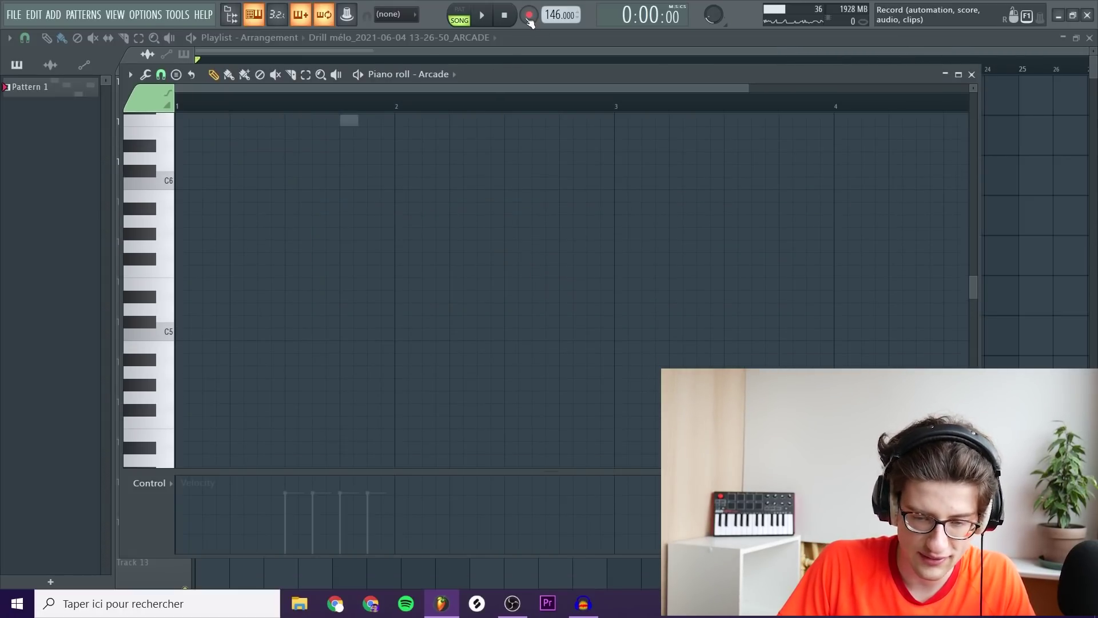
pyautogui.scroll(2, 441, 302)
pyautogui.press('space')
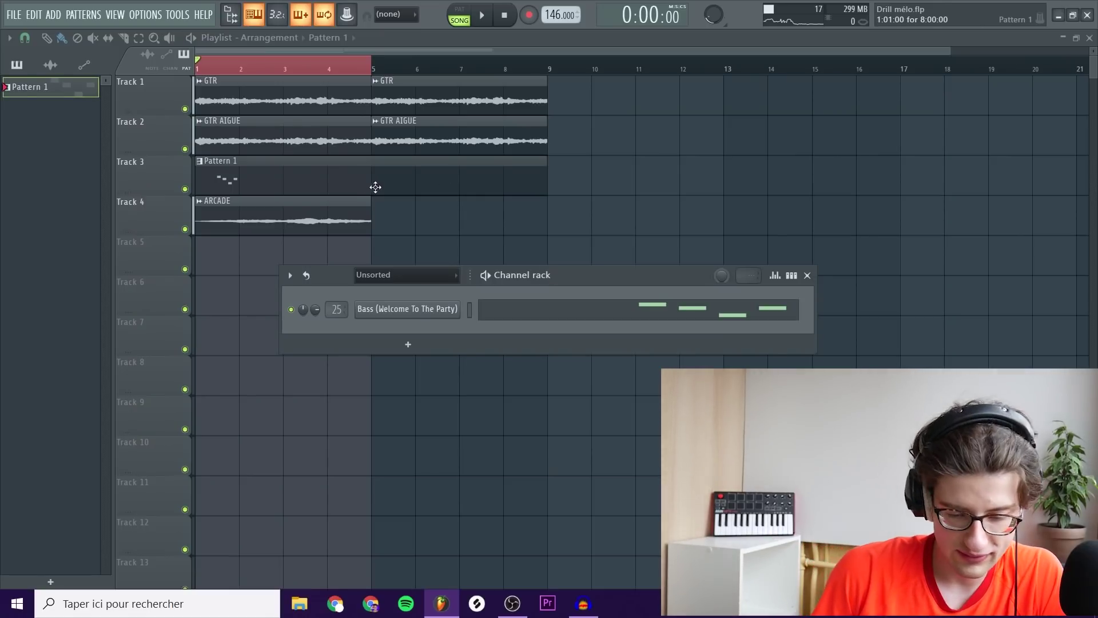
# - Add a Nexus channel, load the Flute Solo preset from the User category and open the channel's piano roll
pyautogui.press('F6')
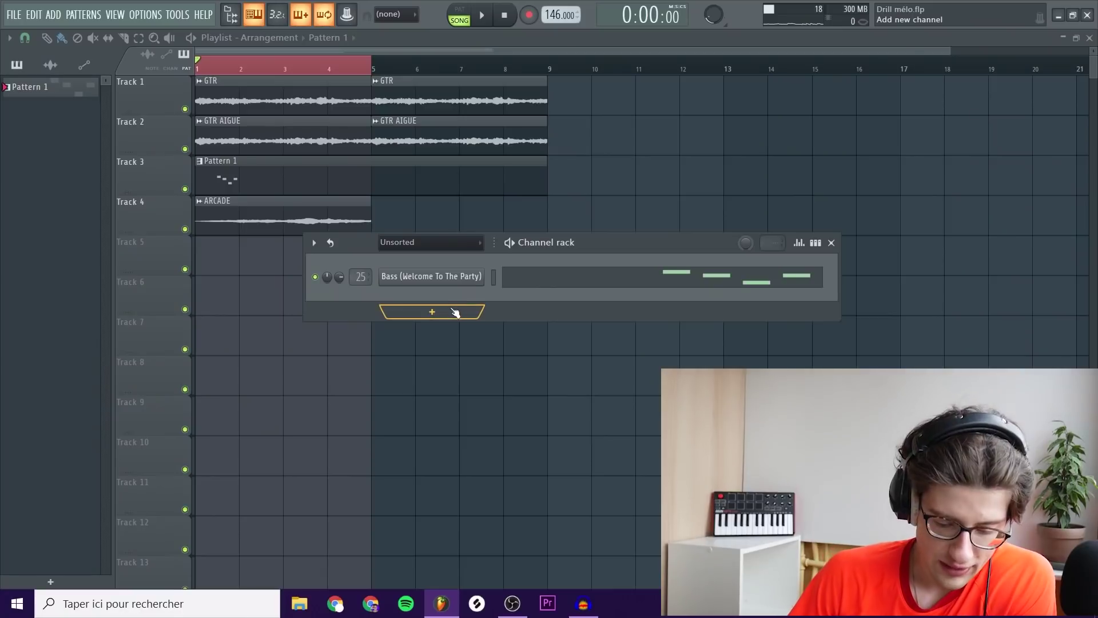
pyautogui.click(453, 312)
pyautogui.click(411, 446)
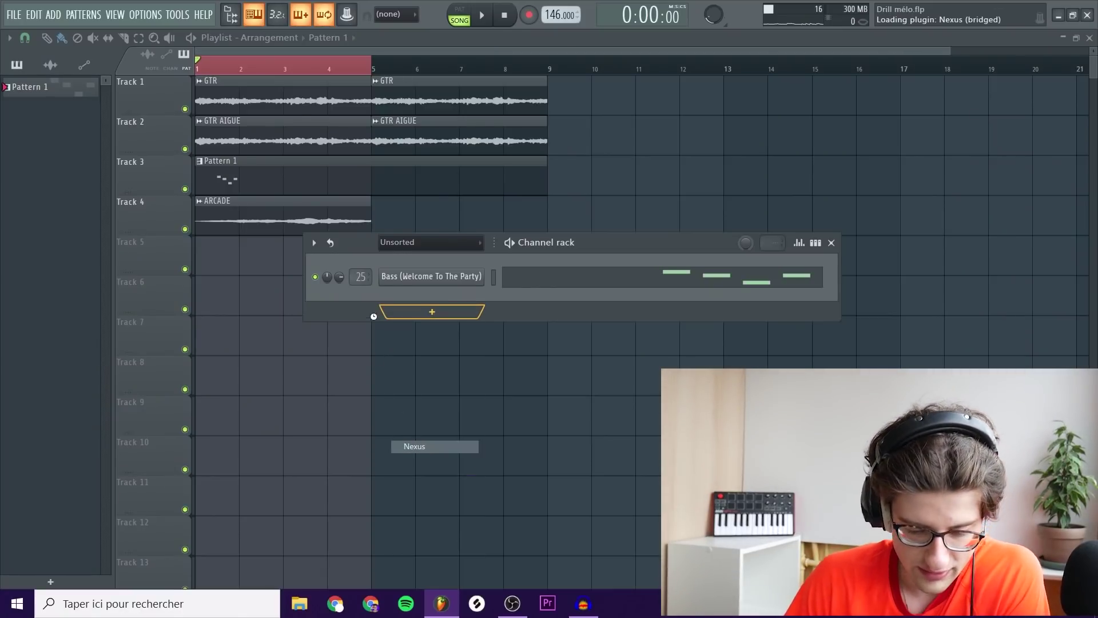
pyautogui.moveTo(363, 262); pyautogui.dragTo(359, 287)
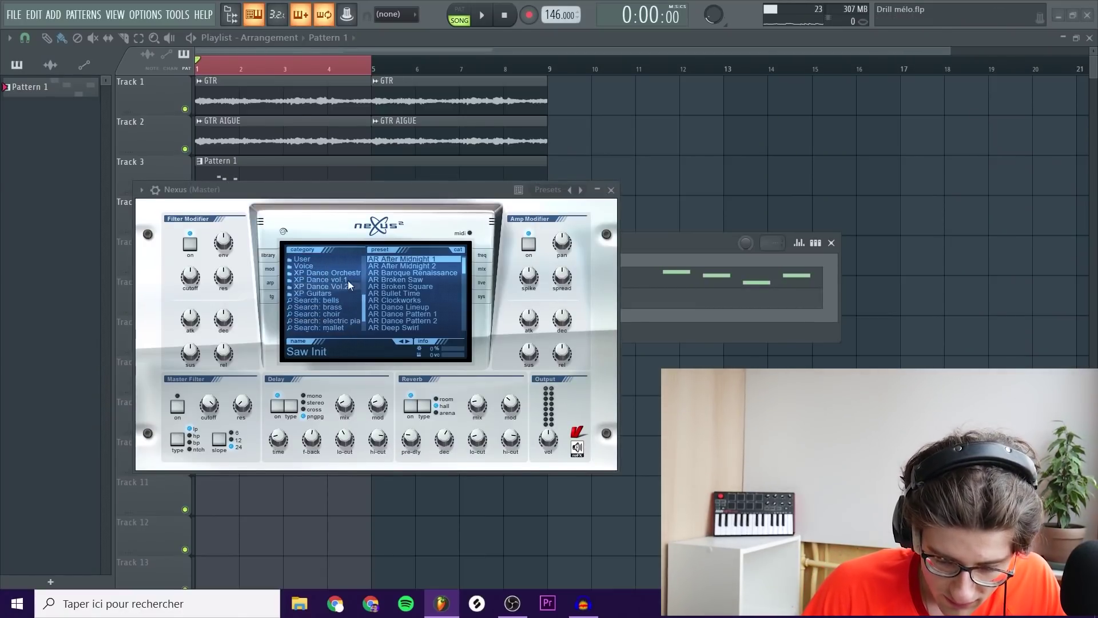
pyautogui.click(344, 259)
pyautogui.click(430, 285)
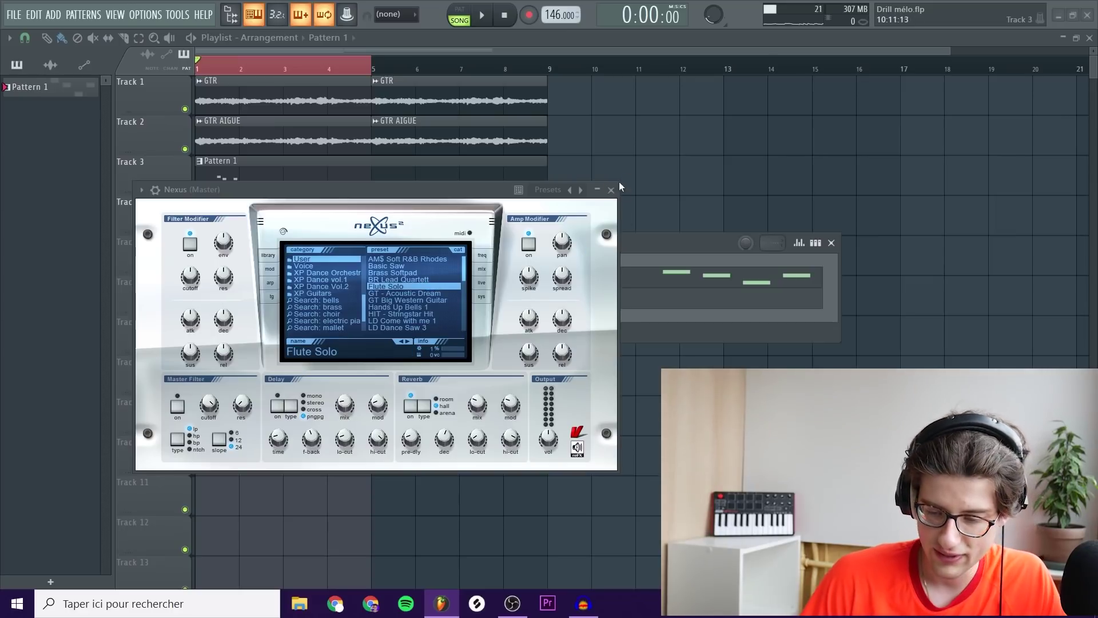
pyautogui.press('F7')
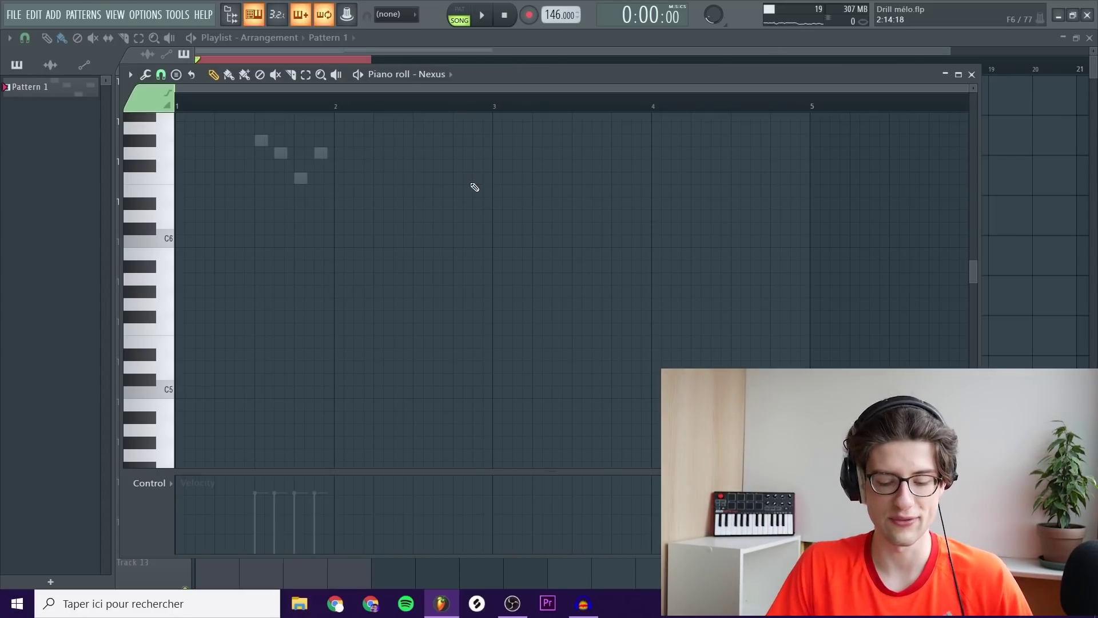
# - Write the flute phrase with short G5 and F5 notes ending bar 2 and a G5 held through bar 3, playing the song before and after
pyautogui.press('space')
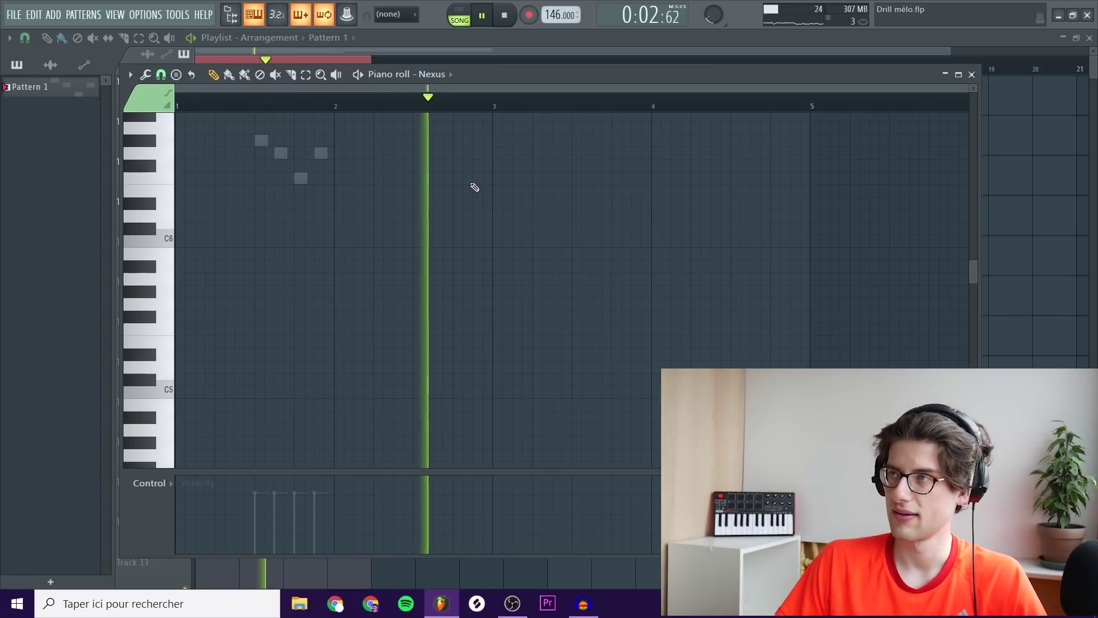
pyautogui.press('space')
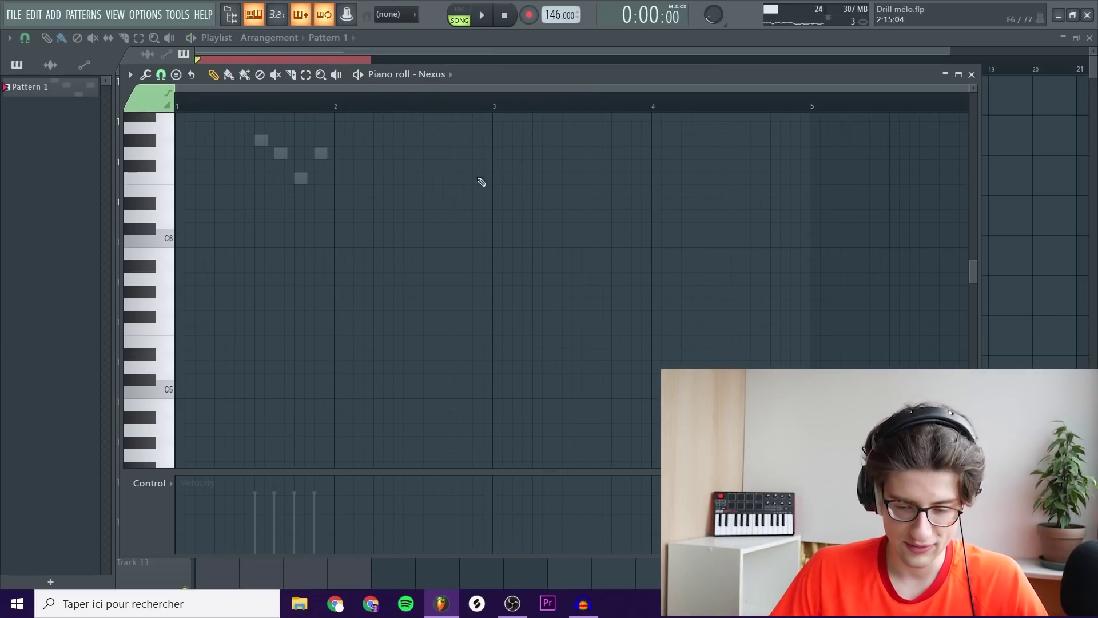
pyautogui.click(476, 305)
pyautogui.click(486, 328)
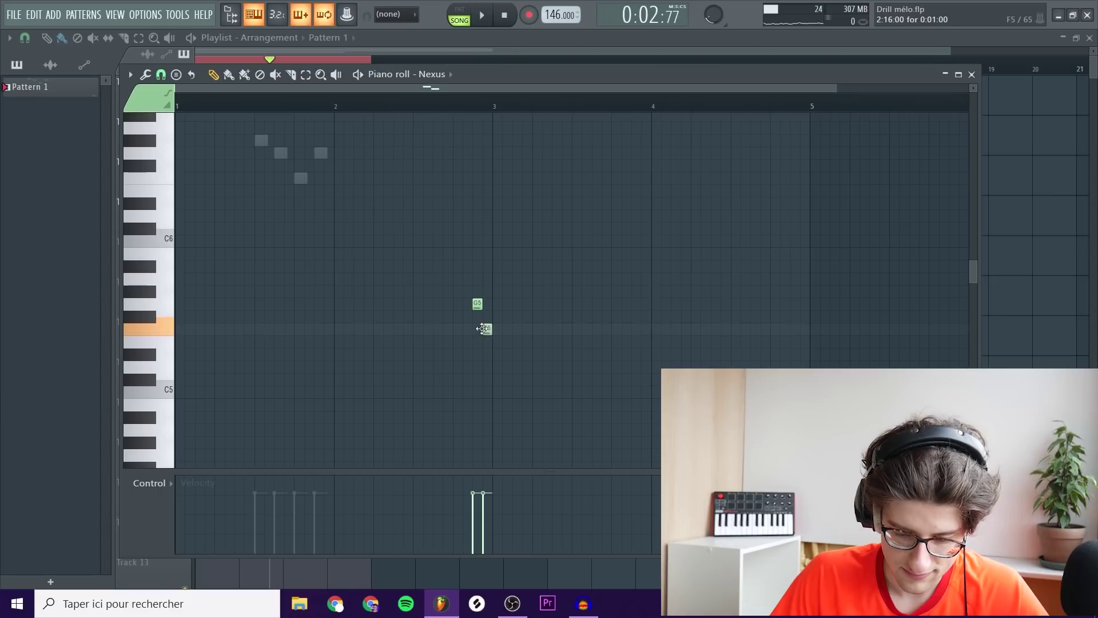
pyautogui.click(497, 304)
pyautogui.moveTo(499, 306); pyautogui.dragTo(626, 305)
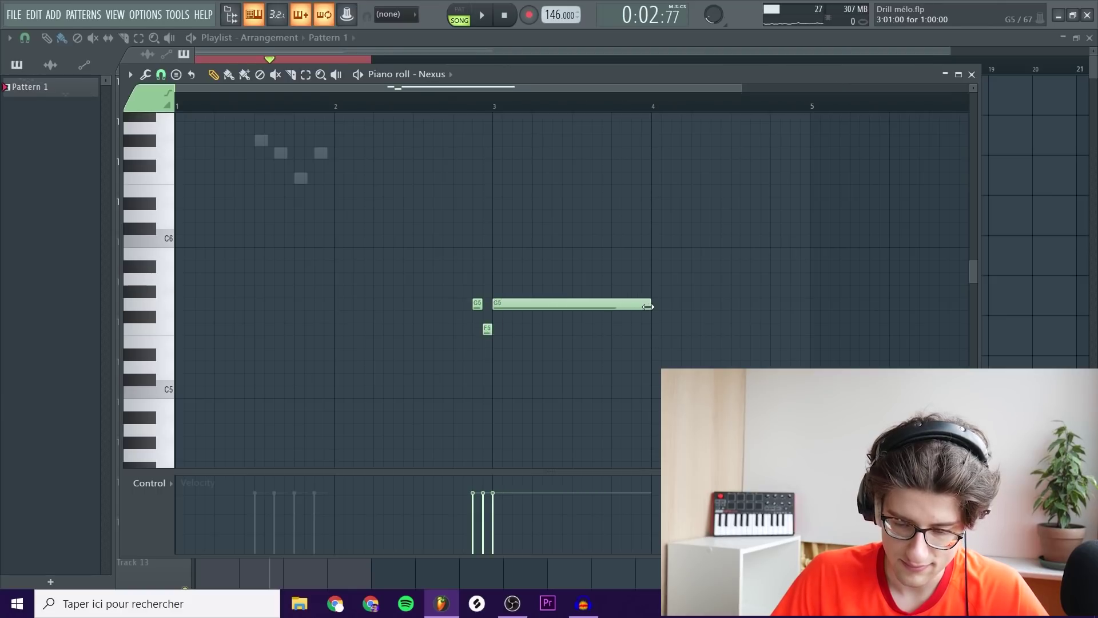
pyautogui.press('space')
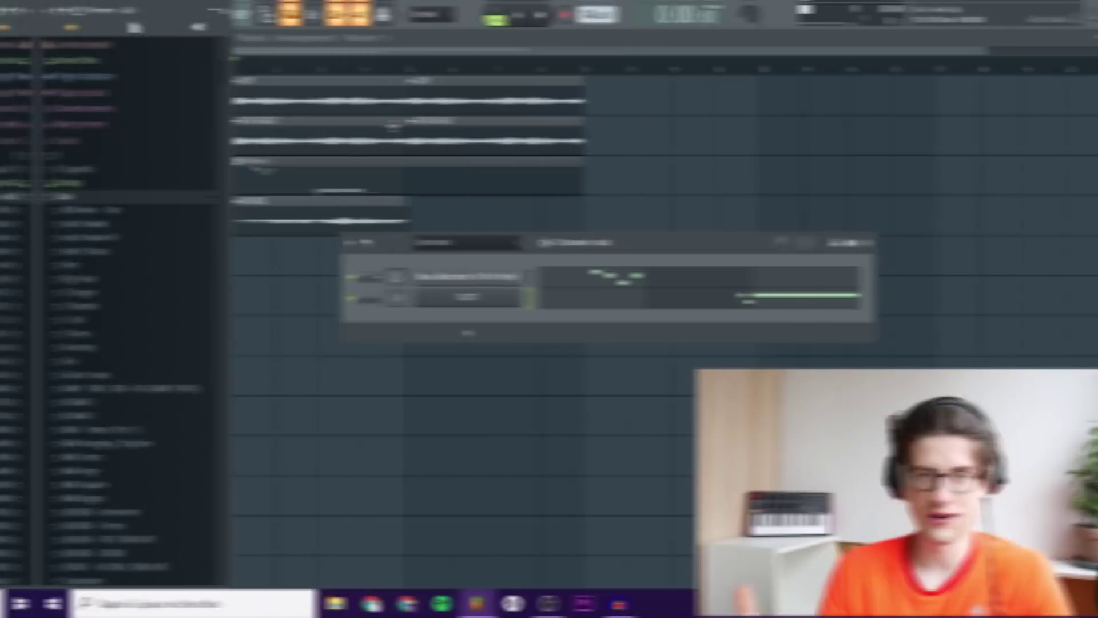
# - Load the SNARE II sample from the HIHATS folder of the 808 Melo - Dior kit as a new channel
pyautogui.click(72, 211)
pyautogui.click(48, 100)
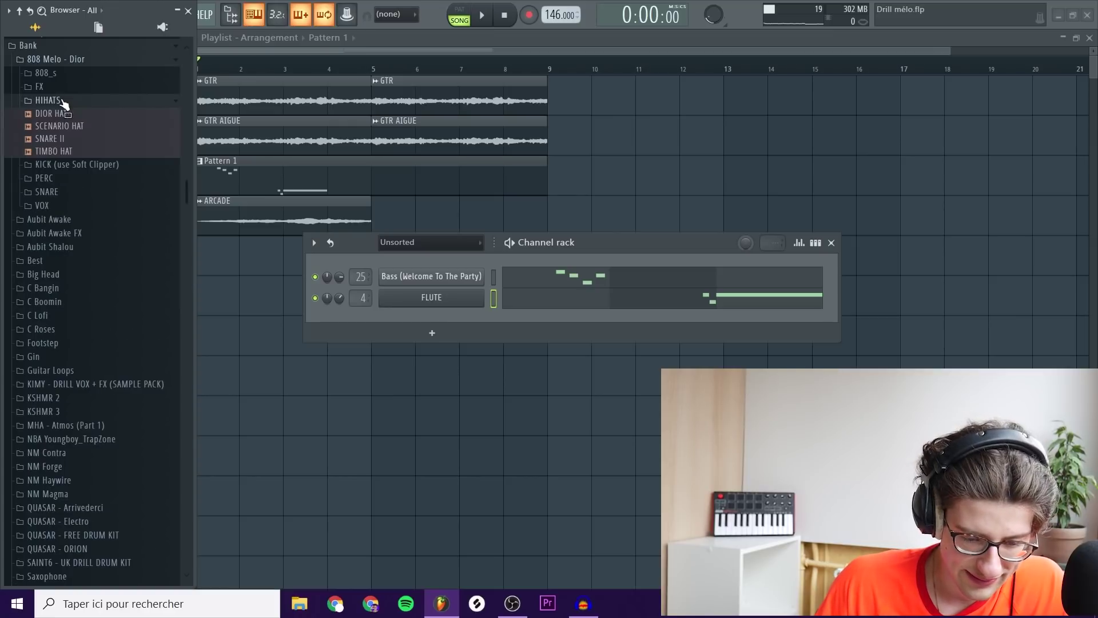
pyautogui.click(64, 140)
pyautogui.moveTo(60, 143); pyautogui.dragTo(483, 372)
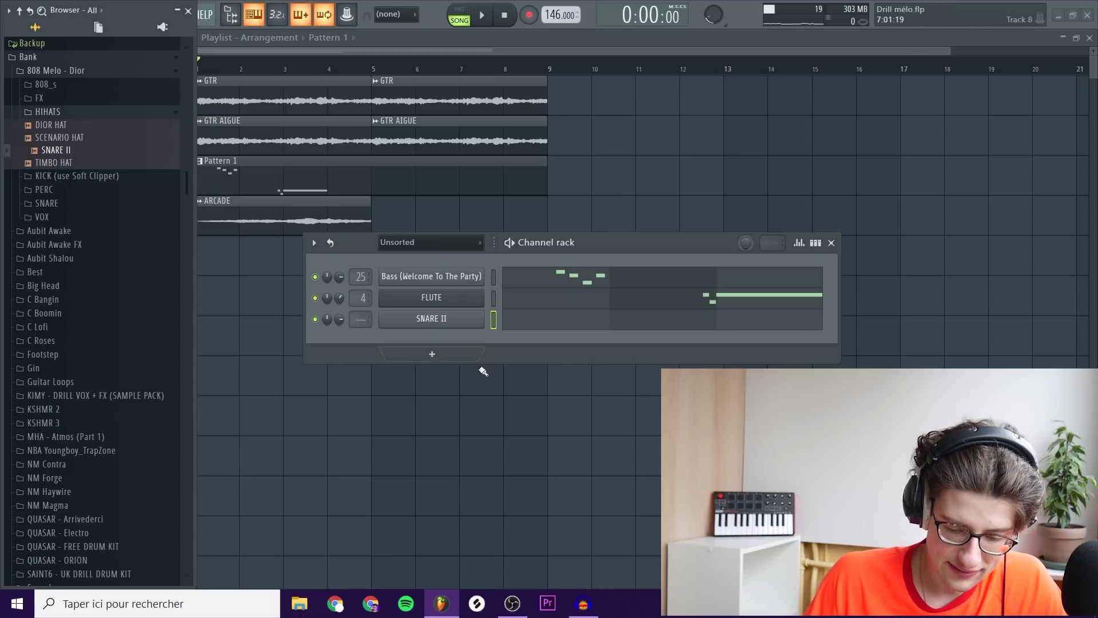
pyautogui.click(189, 11)
# - Open the SNARE II piano roll and place C5 hits three steps apart in the first half of bar 1
pyautogui.click(548, 325)
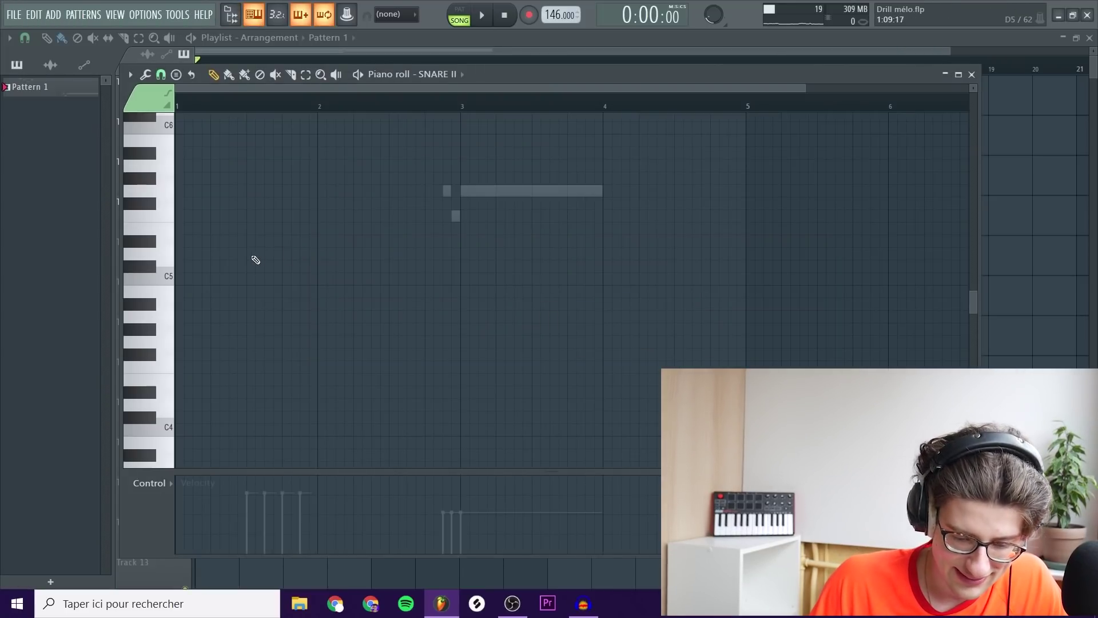
pyautogui.keyDown('ctrl'); pyautogui.scroll(3, 220, 279); pyautogui.keyUp('ctrl')
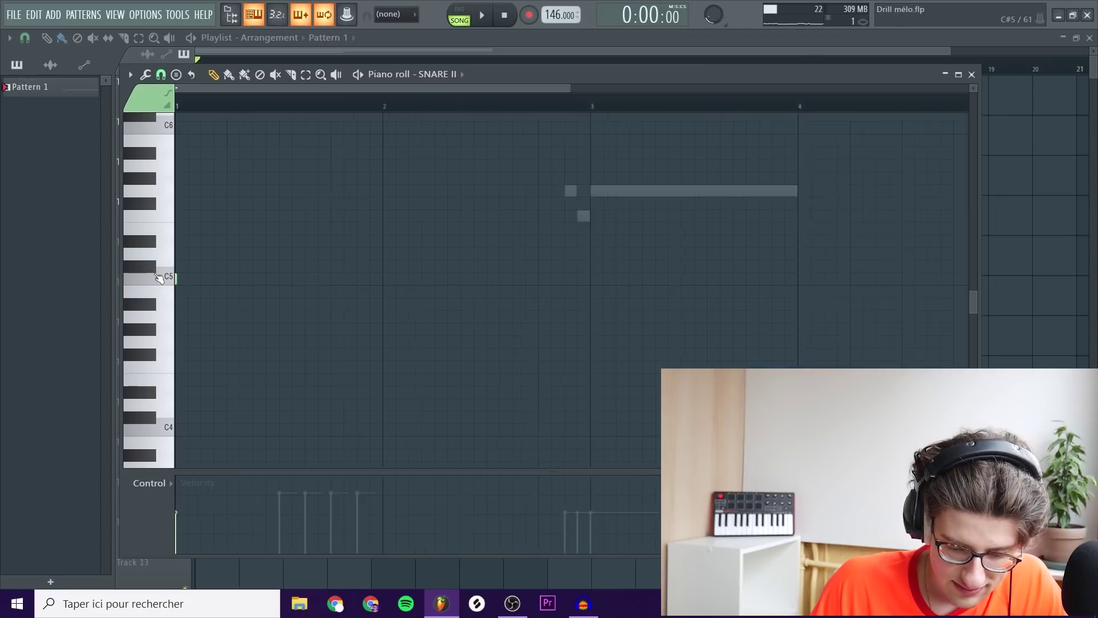
pyautogui.click(218, 279)
pyautogui.click(260, 278)
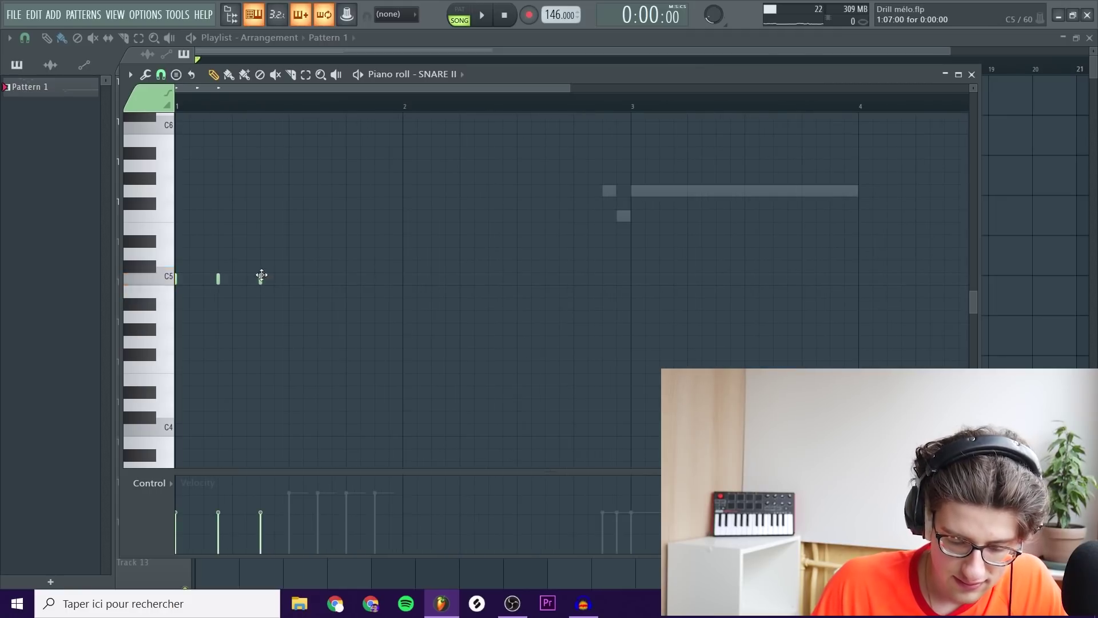
pyautogui.press('space')
pyautogui.press('space')
# - Select the first half bar of SNARE II hits and duplicate it repeatedly to fill four bars, checking the pattern by playback
pyautogui.moveTo(294, 106); pyautogui.dragTo(176, 105)
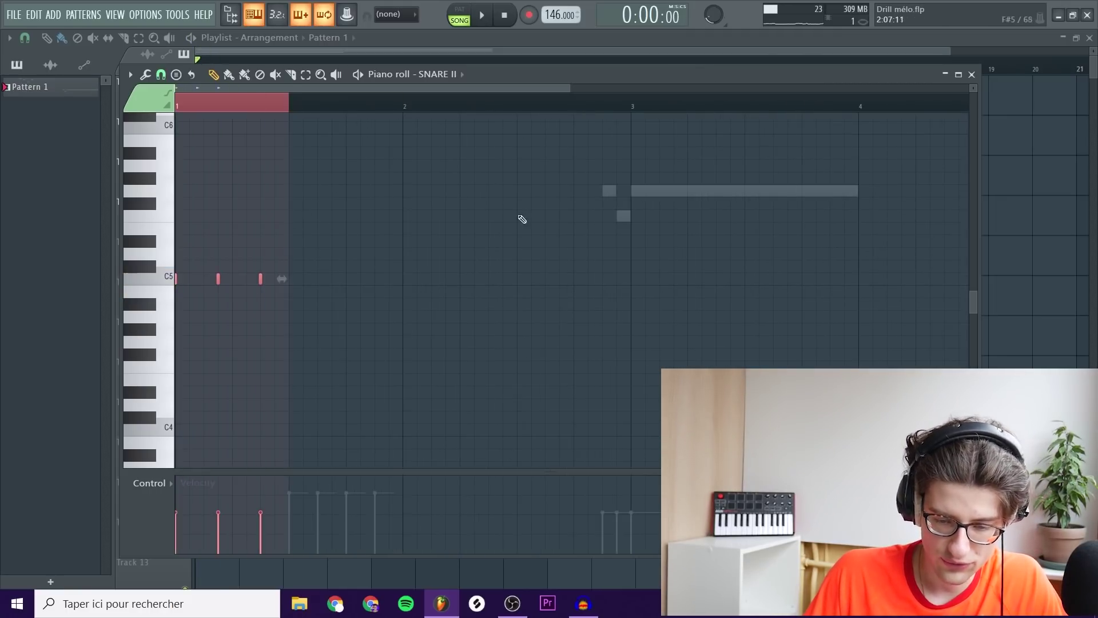
pyautogui.hotkey('ctrl', 'b')
pyautogui.hotkey('ctrl', 'b')
pyautogui.hotkey('ctrl', 'b')
pyautogui.hotkey('ctrl', 'b')
pyautogui.hotkey('ctrl', 'b')
pyautogui.hotkey('ctrl', 'b')
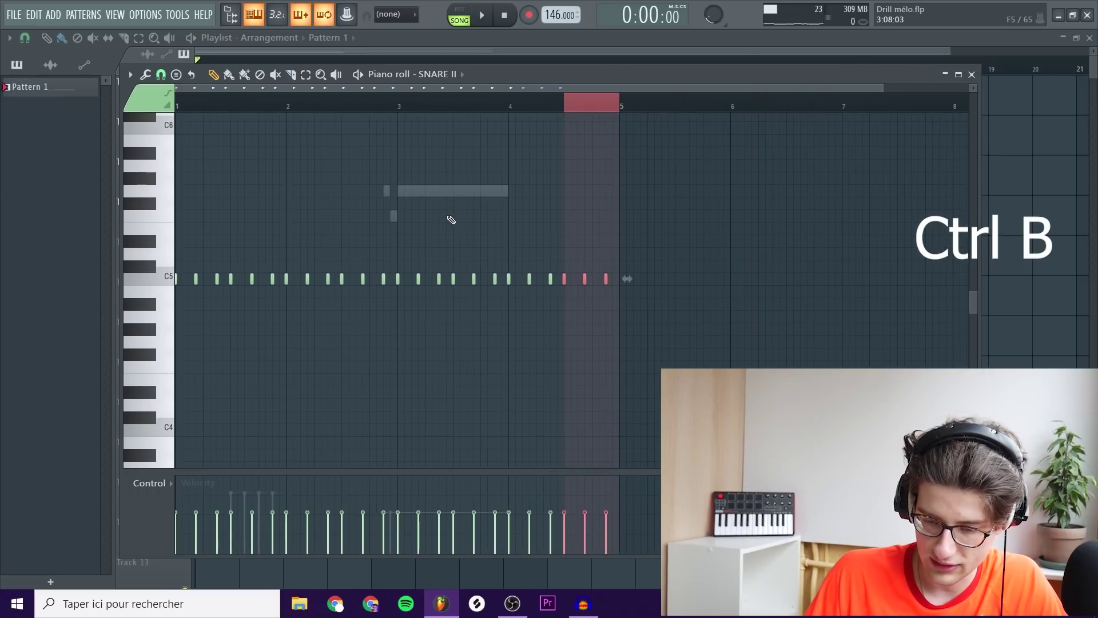
pyautogui.press('space')
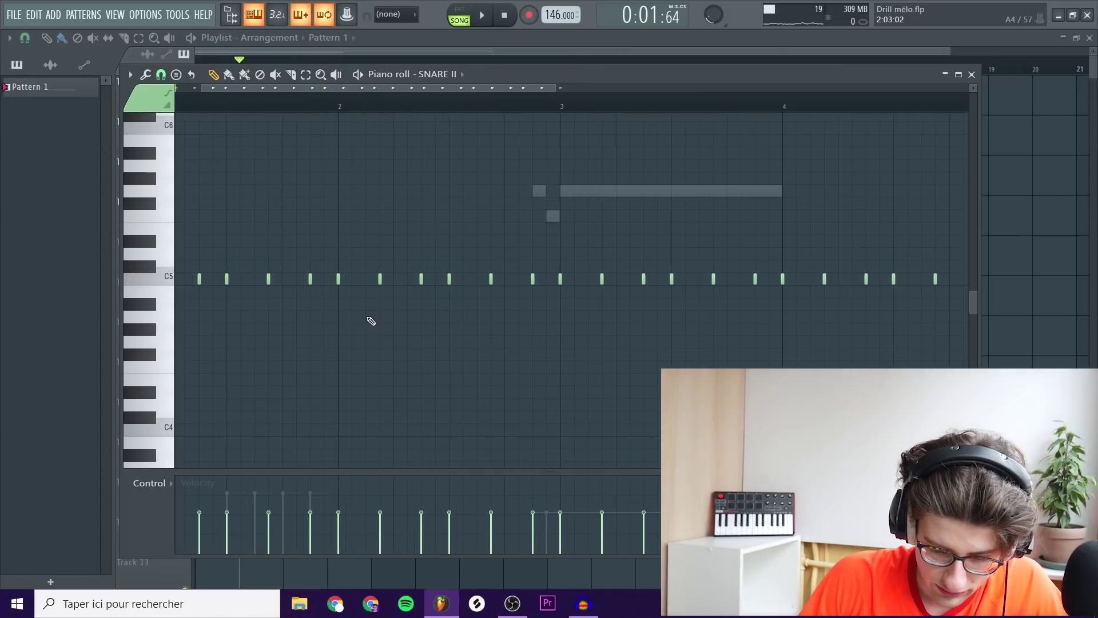
# - Add two quieter A4 hits early in bar 2, copy them to bar 4 using a coarser snap, and play the pattern
pyautogui.click(408, 316)
pyautogui.moveTo(444, 326); pyautogui.dragTo(353, 329)
pyautogui.scroll(-3, 372, 331)
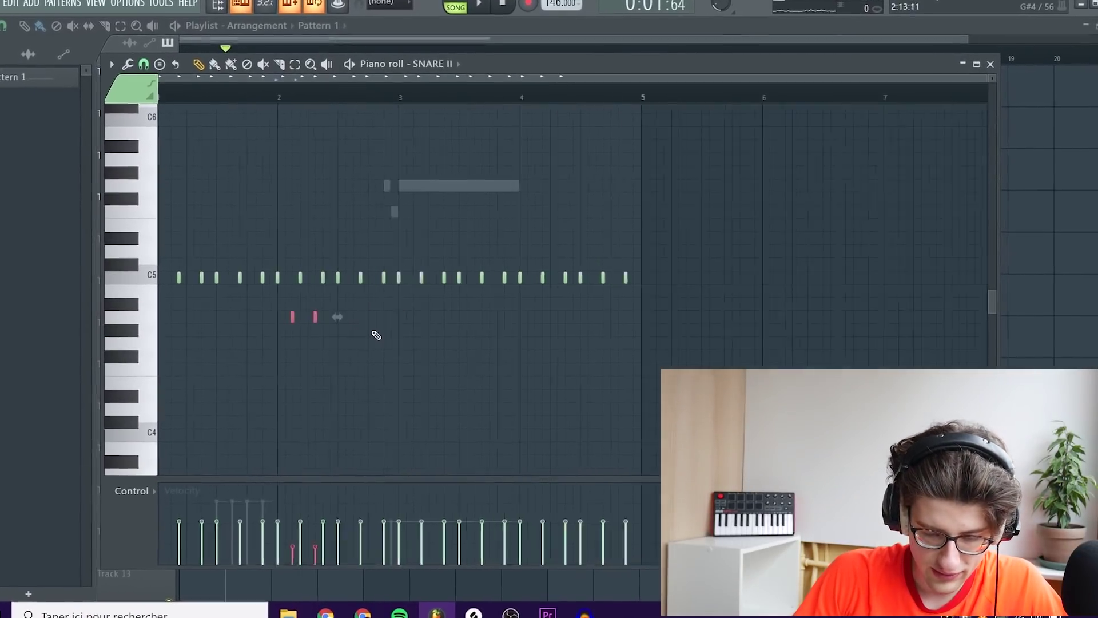
pyautogui.click(151, 68)
pyautogui.click(150, 275)
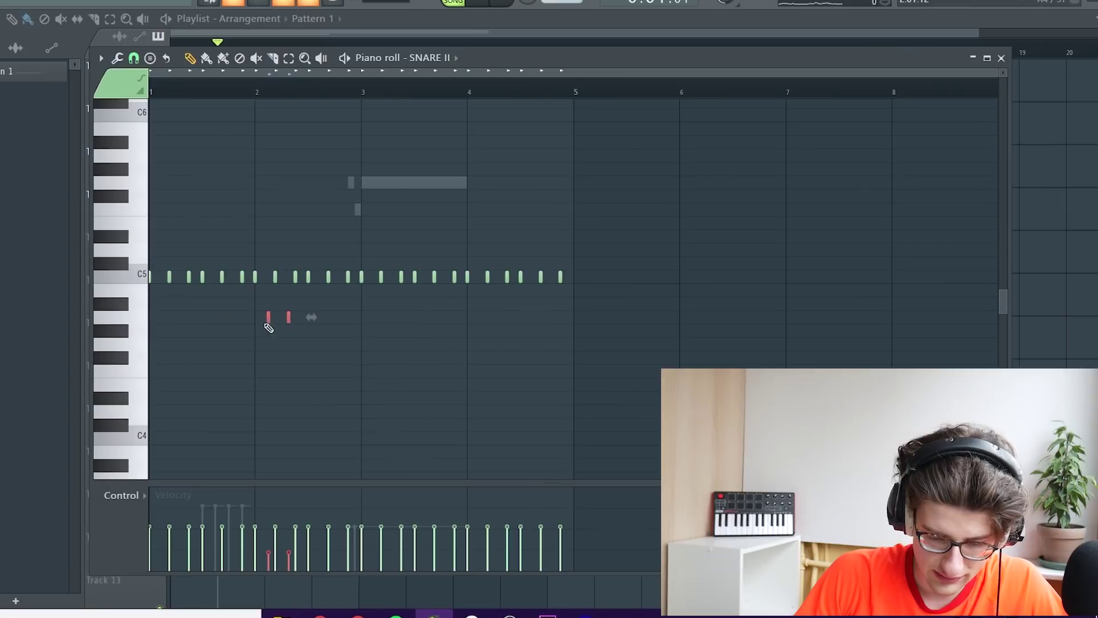
pyautogui.click(698, 350)
pyautogui.press('space')
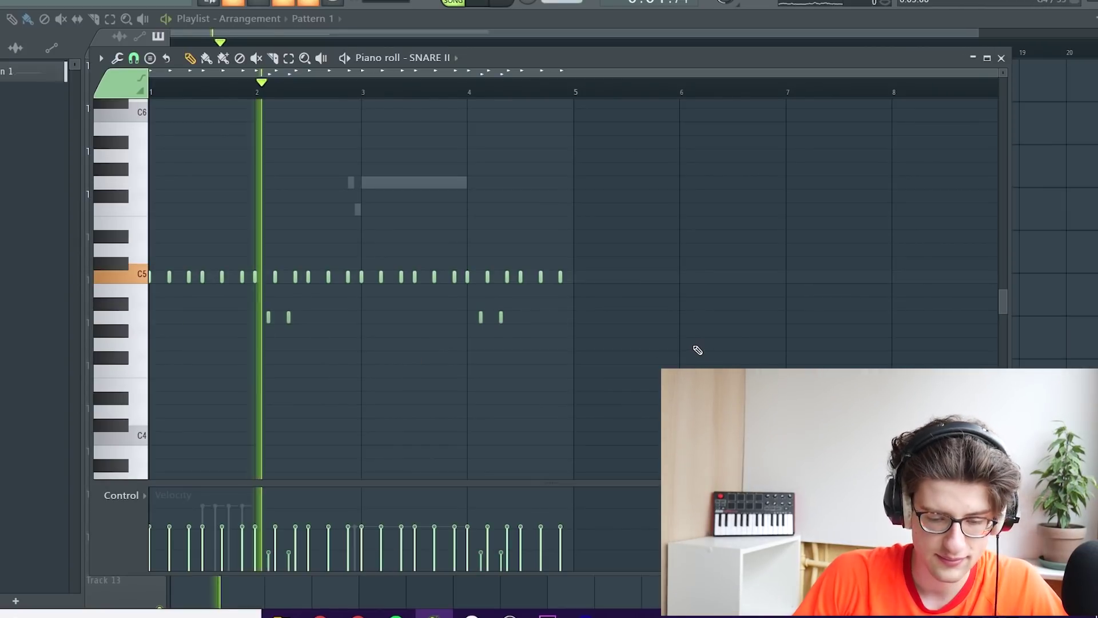
# - Return to a finer snap and chop the SNARE II hit in the second half of bar 1 into a rapid roll of short C5 notes
pyautogui.click(133, 58)
pyautogui.click(153, 206)
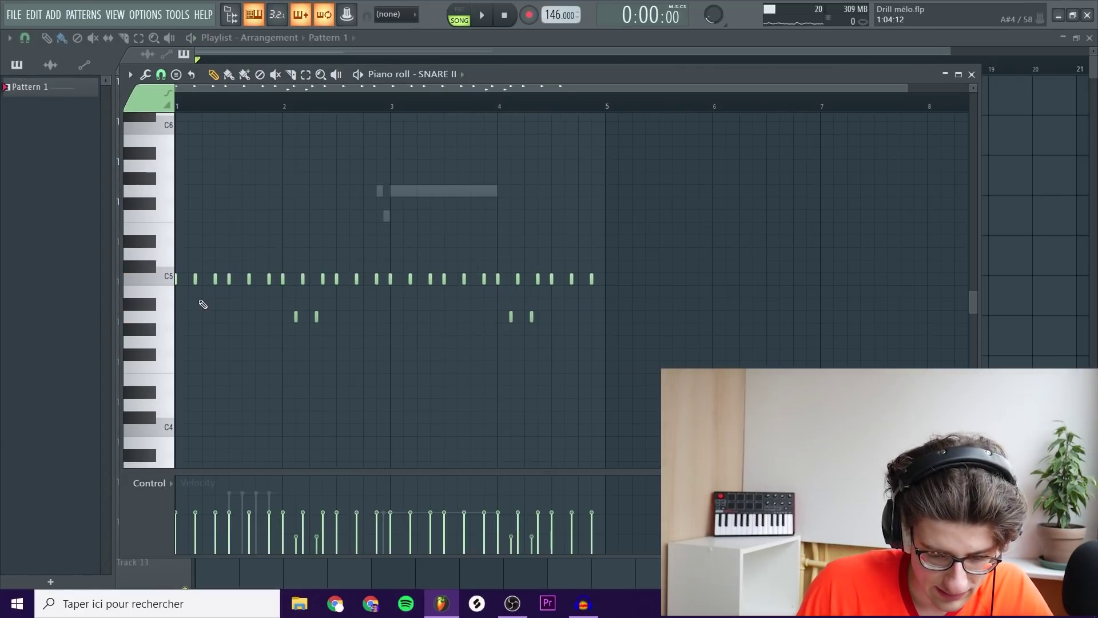
pyautogui.scroll(3, 203, 304)
pyautogui.hotkey('ctrl', 'l')
pyautogui.hotkey('alt', 'u')
pyautogui.press('Return')
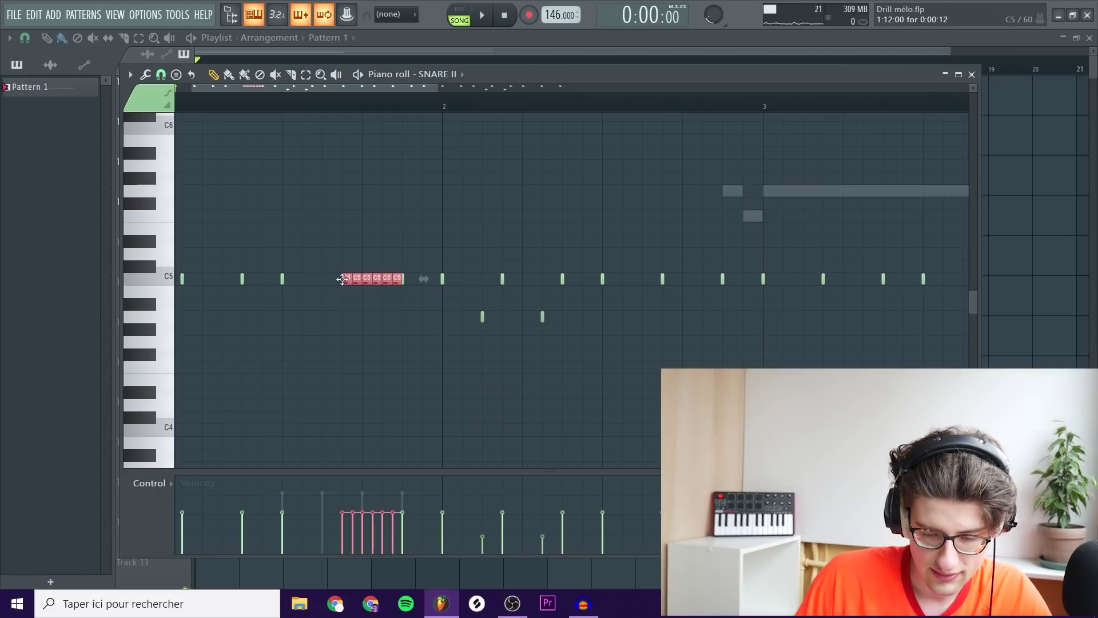
# - Play back the roll and lower its successive notes to A4, F#4 and D#4 for a descending pitch
pyautogui.click(402, 324)
pyautogui.press('space')
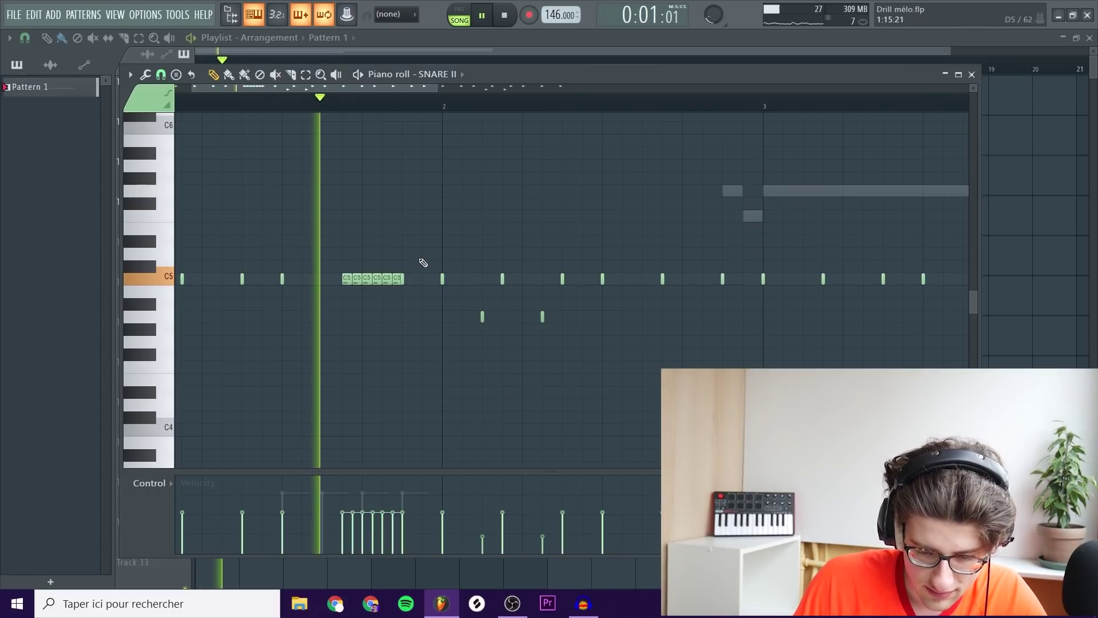
pyautogui.press('space')
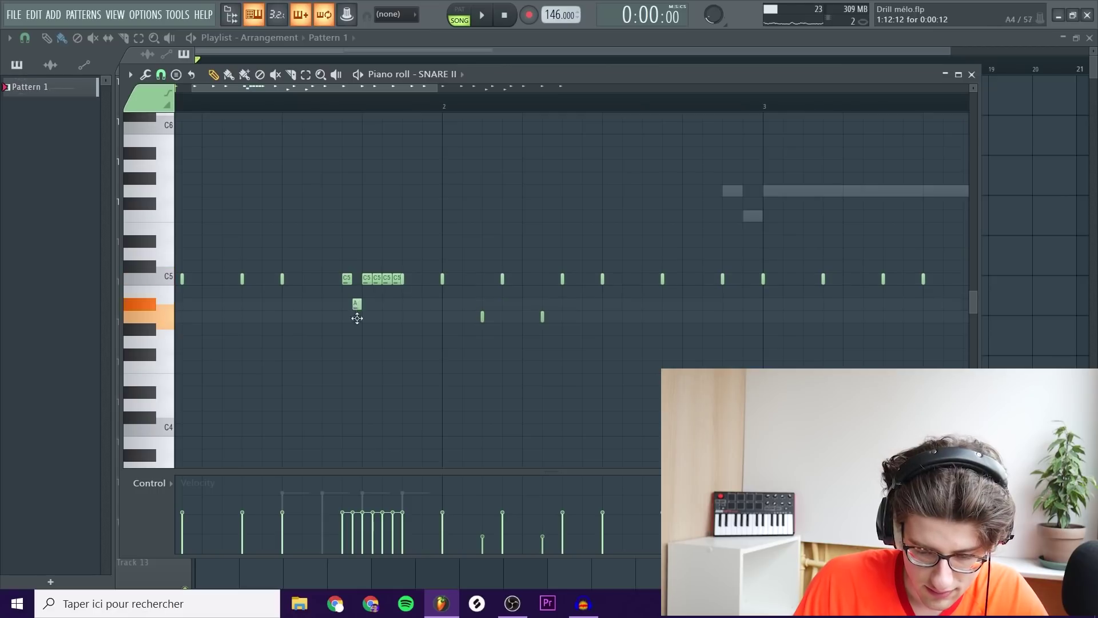
pyautogui.moveTo(366, 335); pyautogui.dragTo(367, 359)
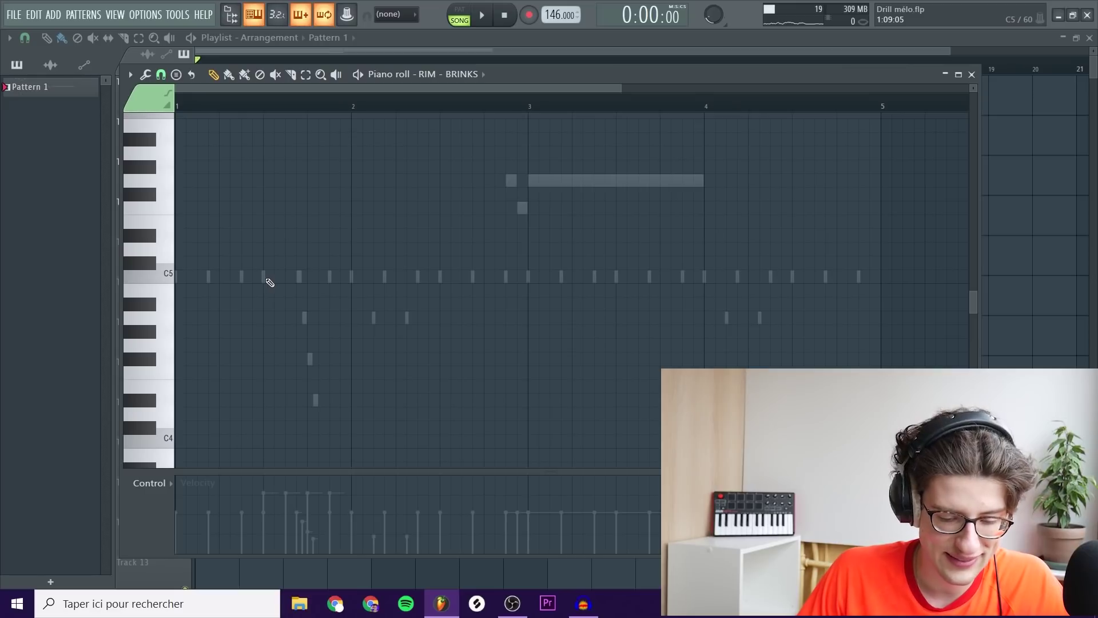
# - Place C5 hits for the RIM - BRINKS channel across the four bars, including extra hits ending bars 1 and 3, and play them back
pyautogui.click(484, 277)
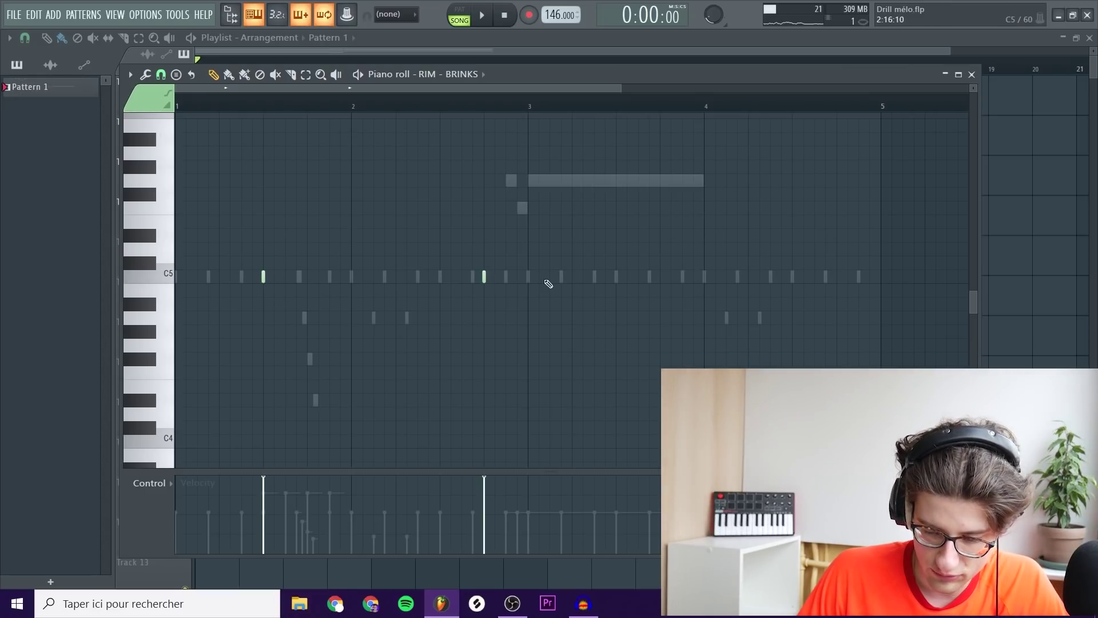
pyautogui.click(836, 278)
pyautogui.press('space')
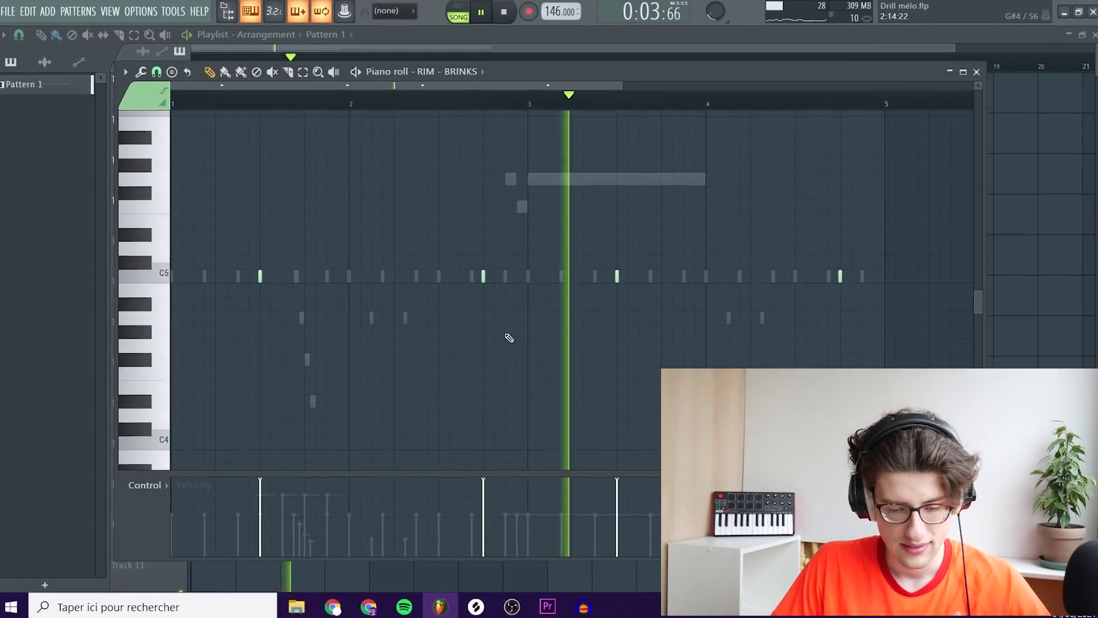
pyautogui.press('space')
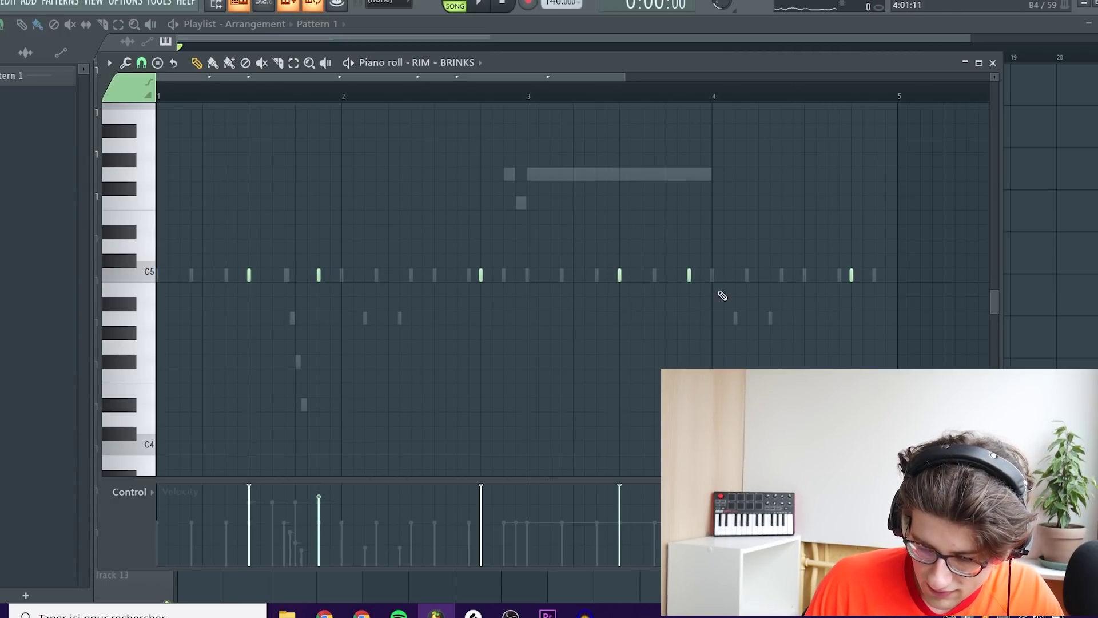
pyautogui.press('space')
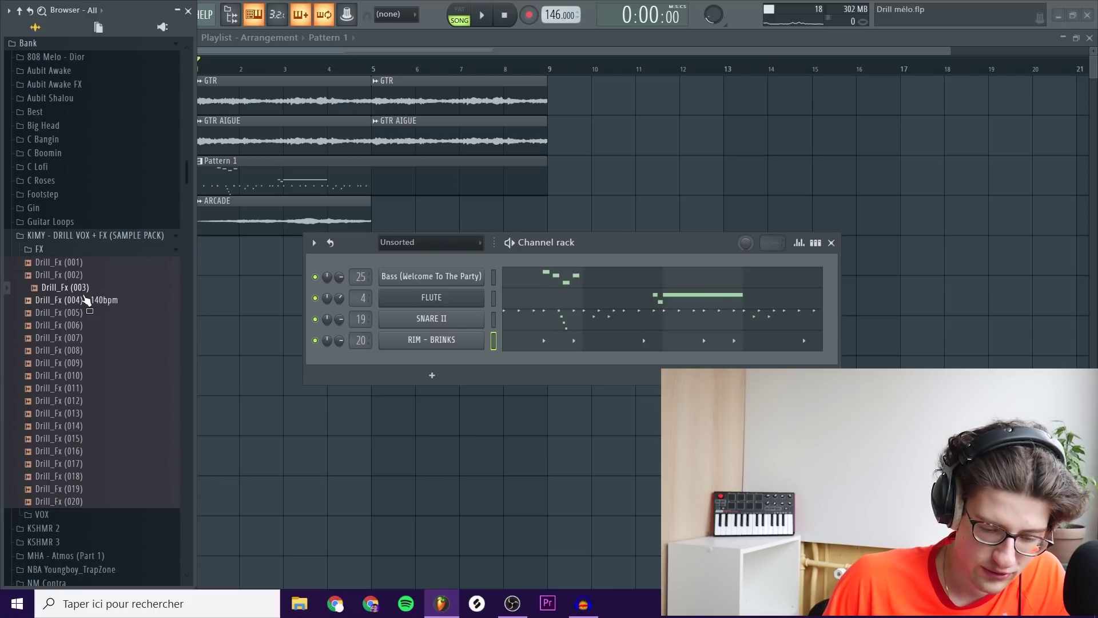
# - Add Drill_Fx (003) from the KIMY drill sample pack as a channel, place a C5 note at the start of bar 1 and play it back
pyautogui.moveTo(72, 293); pyautogui.dragTo(412, 366)
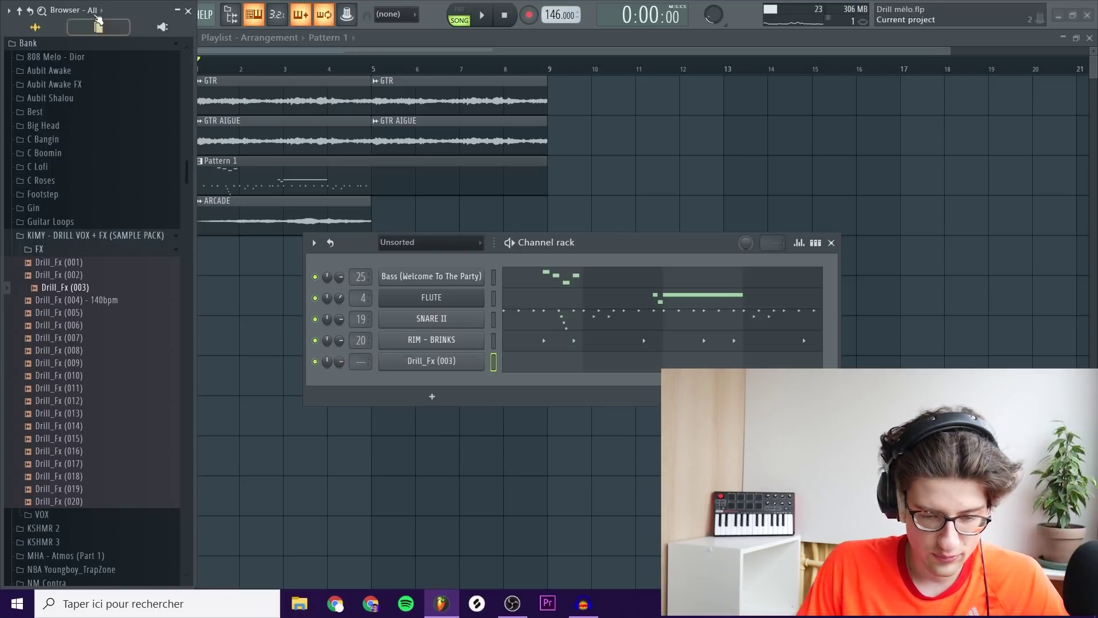
pyautogui.click(190, 11)
pyautogui.click(552, 364)
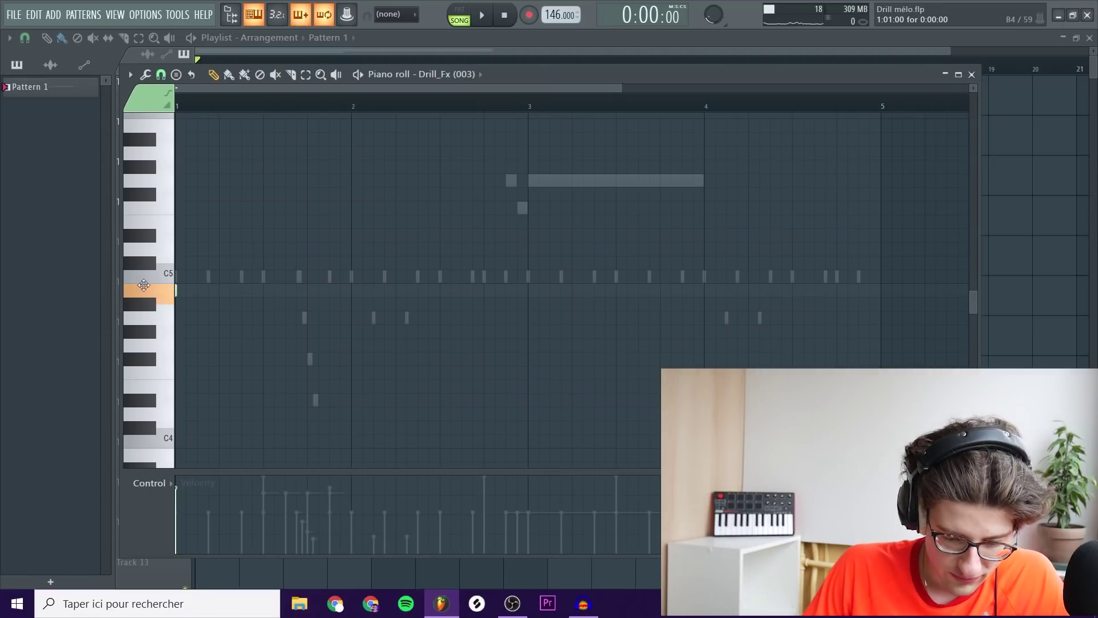
pyautogui.press('space')
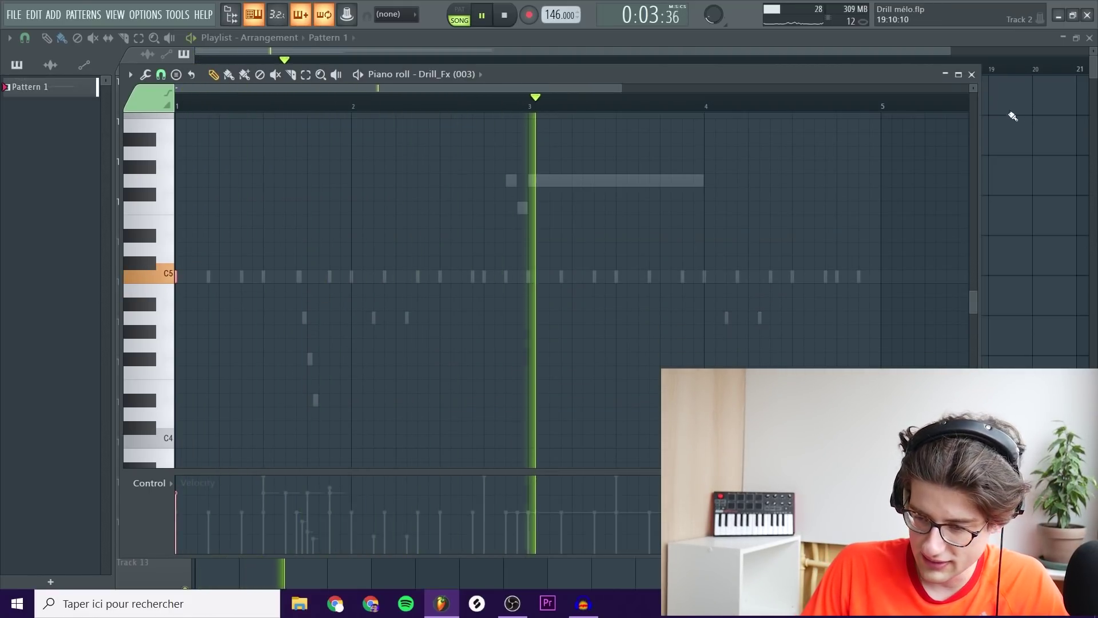
pyautogui.click(971, 75)
pyautogui.press('space')
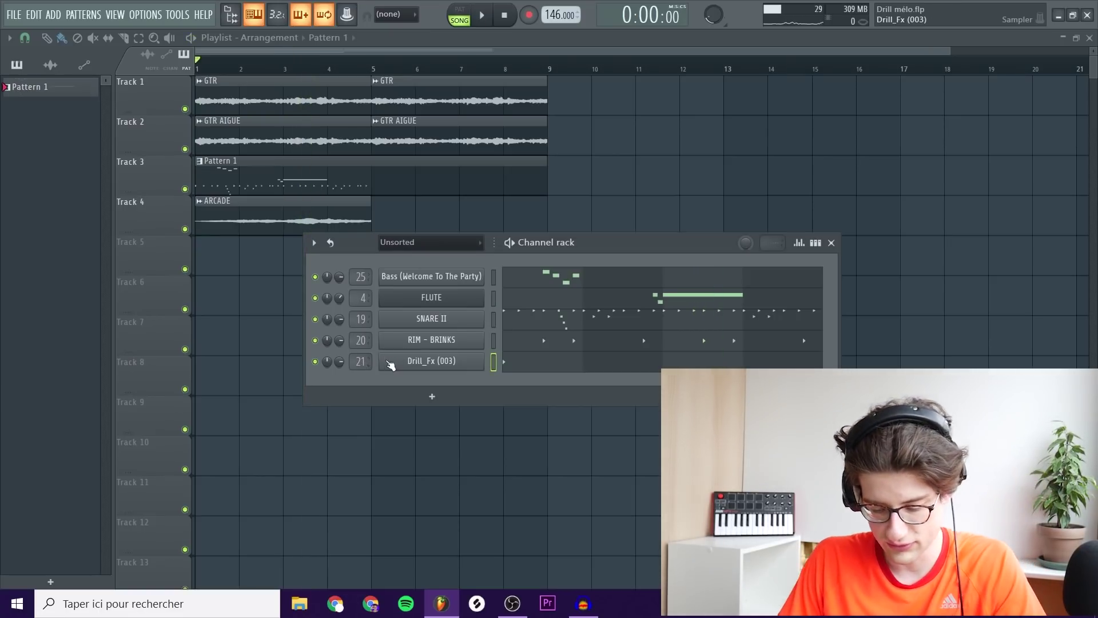
# - Show the mixer and rename insert track 21 as FX
pyautogui.press('F9')
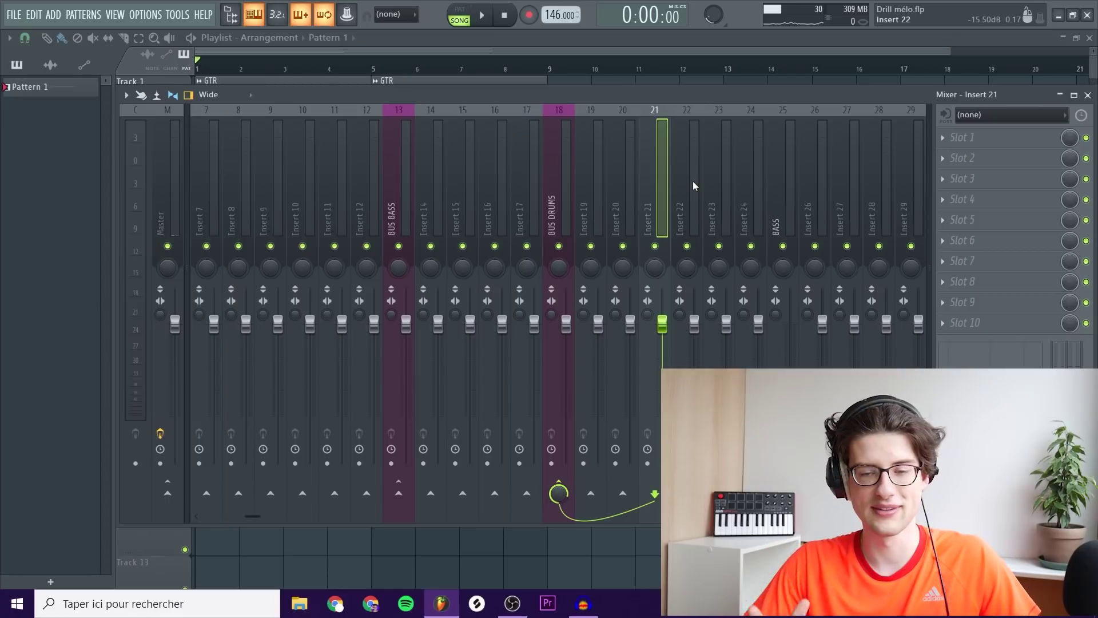
pyautogui.press('F2')
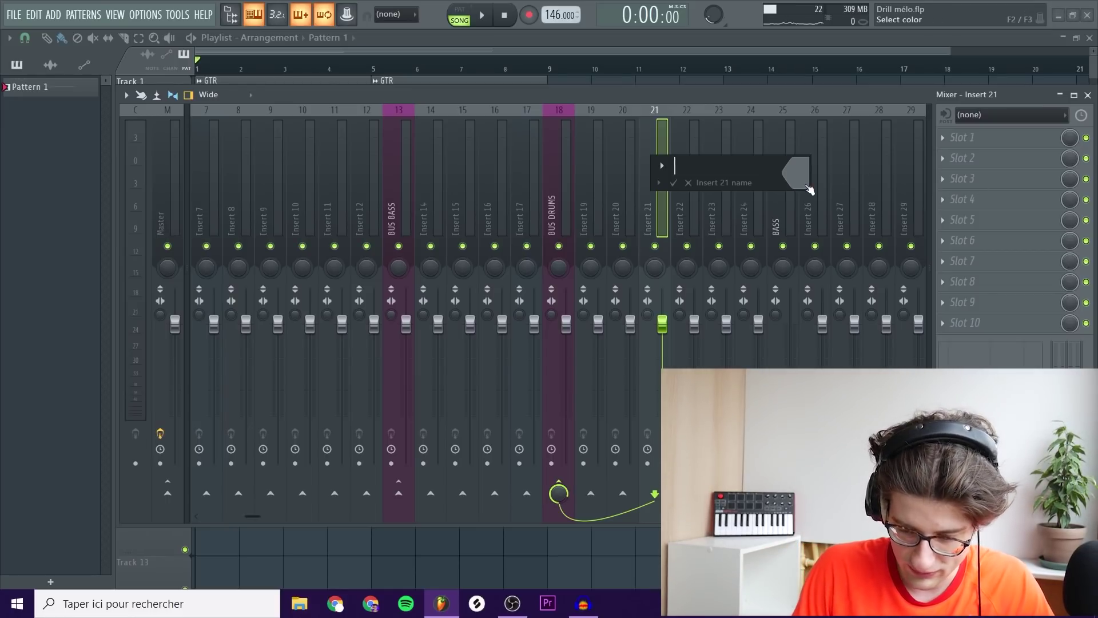
pyautogui.write('FX')
pyautogui.press('Return')
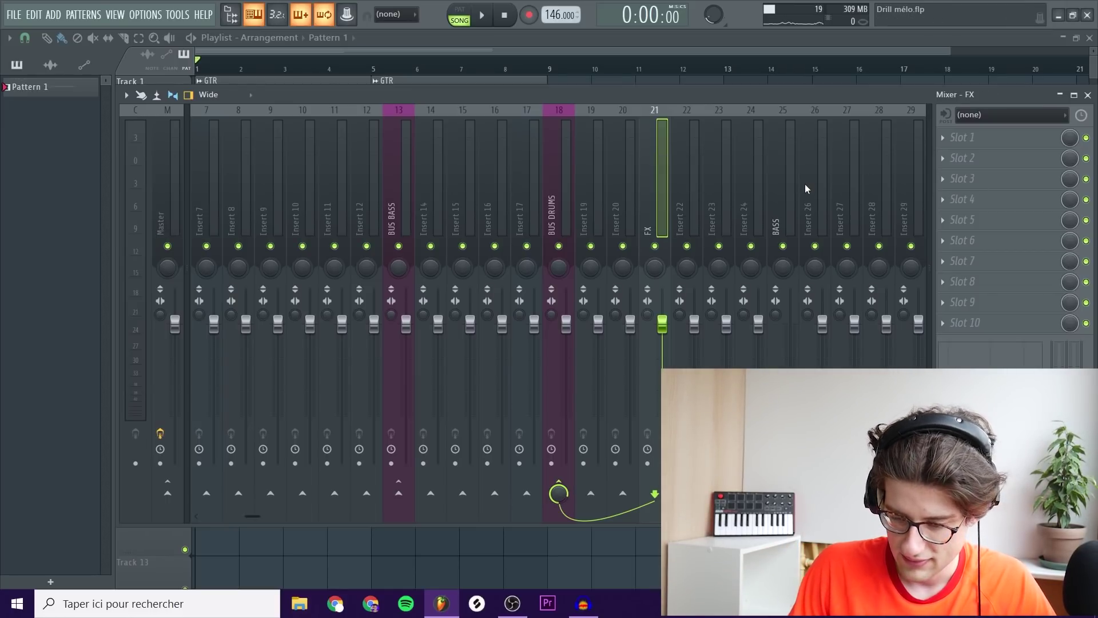
# - Load Fruity Delay 2 in the first effect slot of the FX track, lower its input volume and play the song
pyautogui.click(983, 142)
pyautogui.moveTo(892, 186)
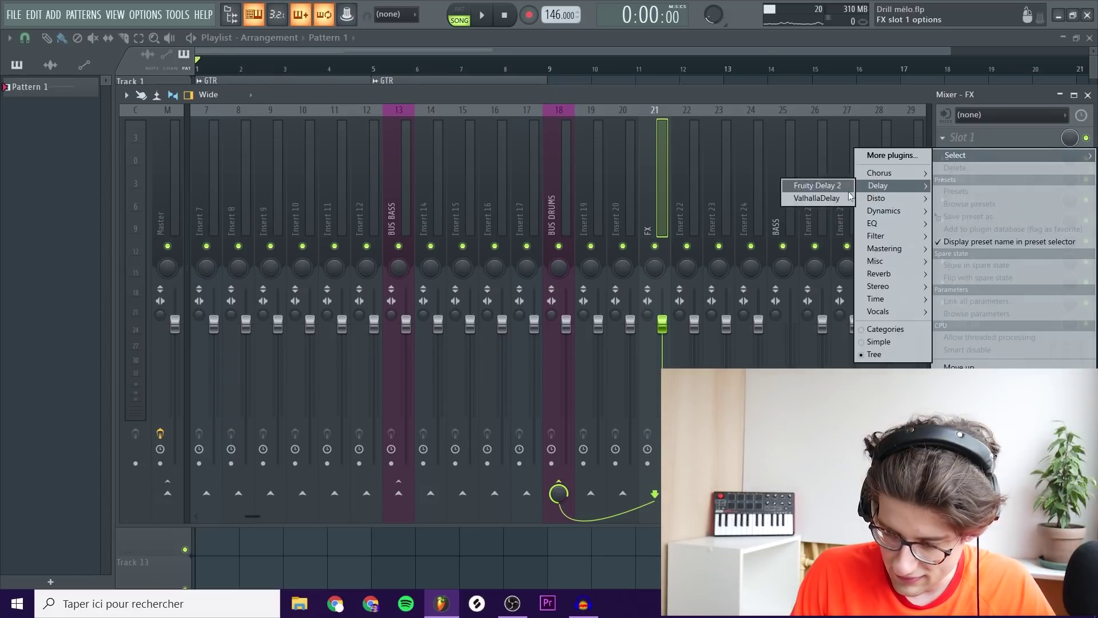
pyautogui.click(829, 190)
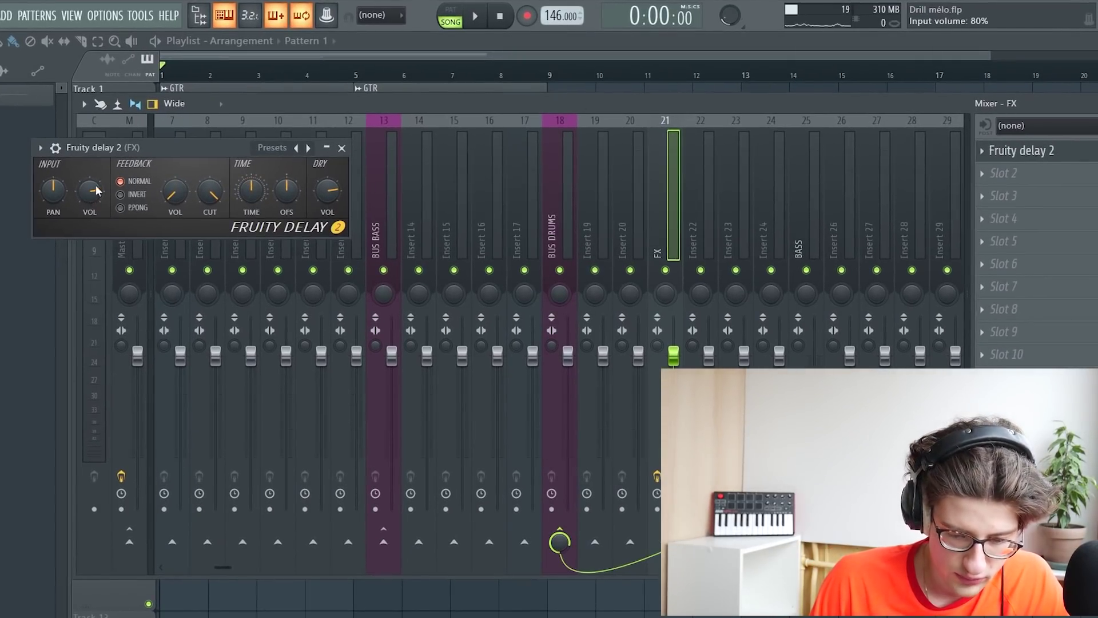
pyautogui.press('space')
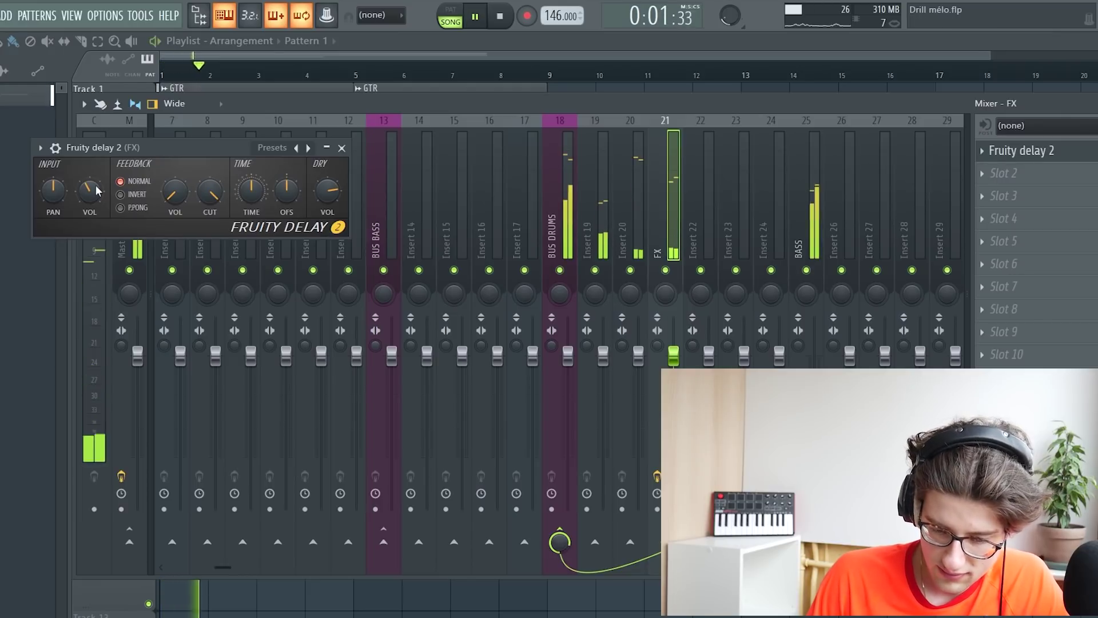
# - Close the Fruity Delay 2 settings and audition the song with the delayed FX
pyautogui.click(341, 147)
pyautogui.press('space')
pyautogui.press('space')
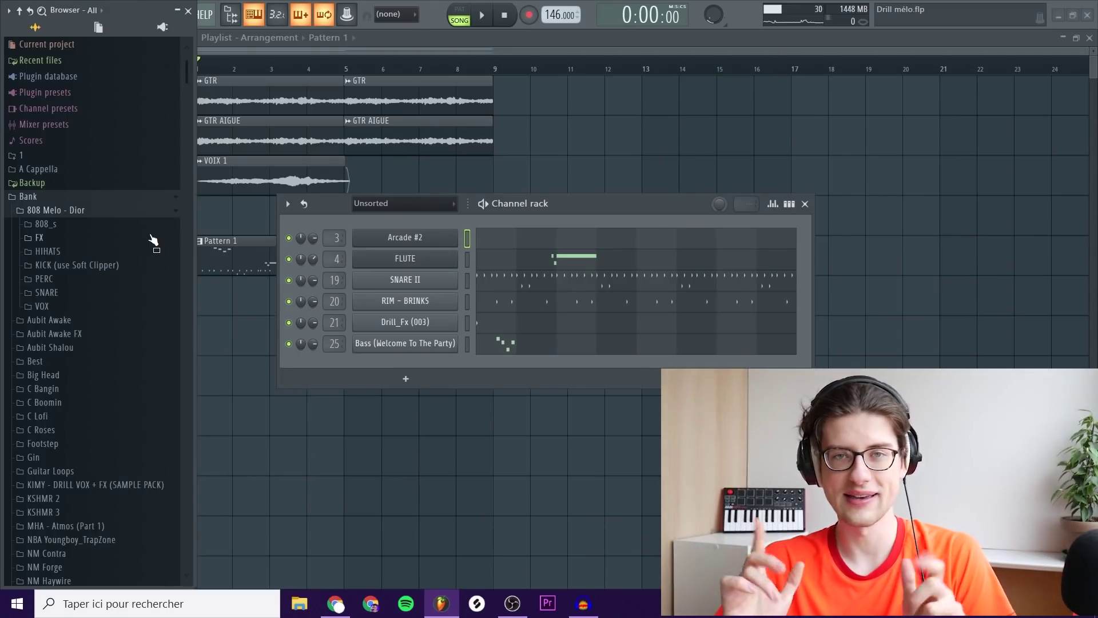
# - Add DIOR SNARE from the SNARE folder of the 808 Melo - Dior bank as a channel
pyautogui.click(76, 212)
pyautogui.click(103, 213)
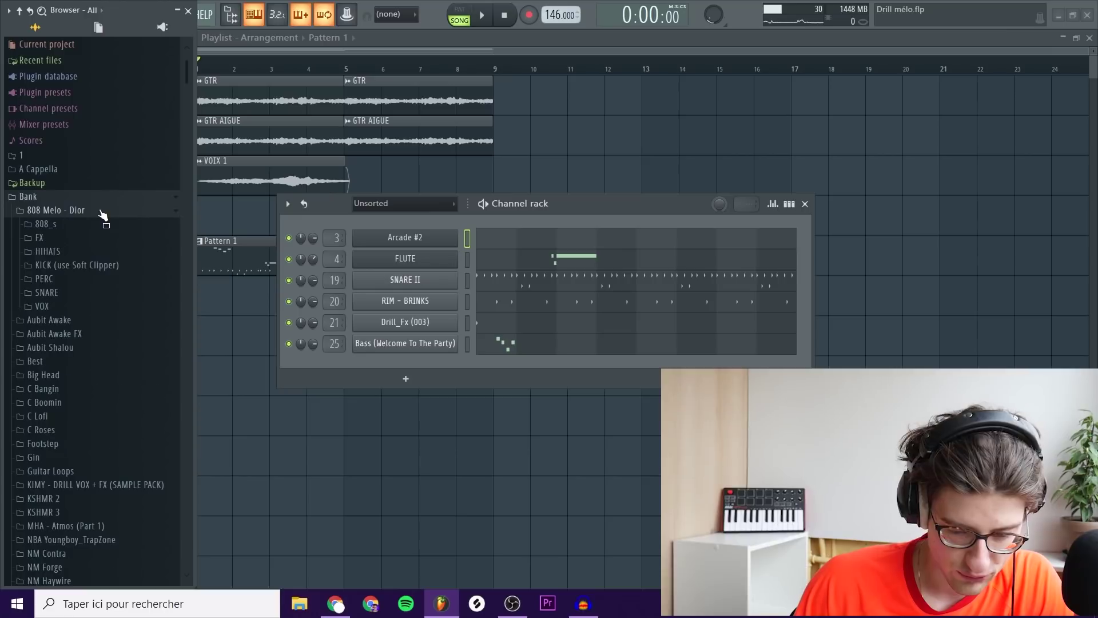
pyautogui.click(79, 294)
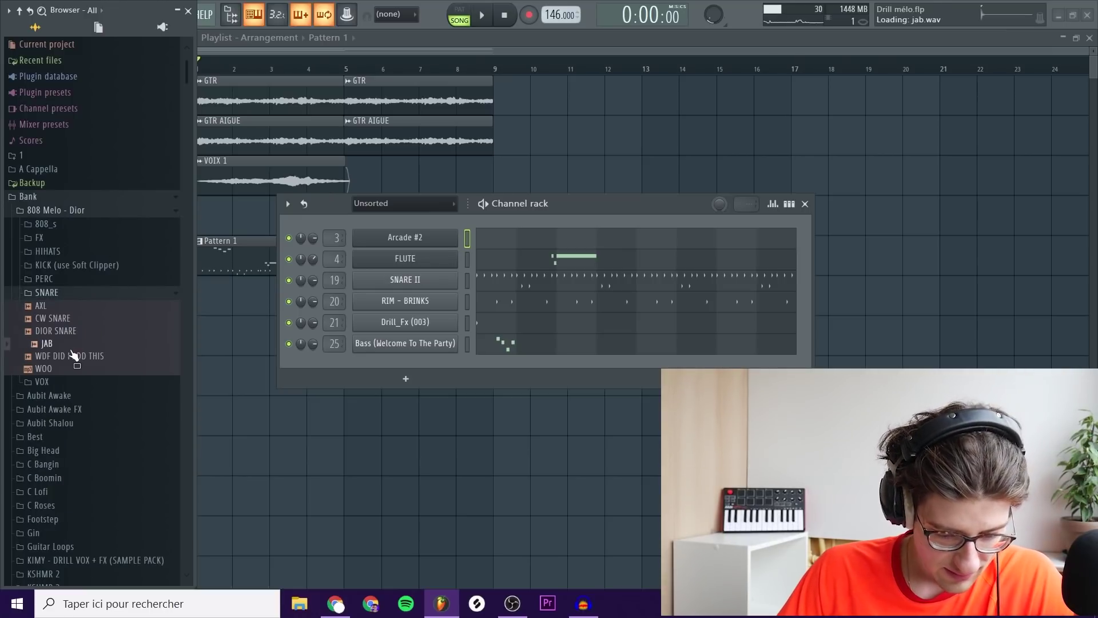
pyautogui.moveTo(65, 334); pyautogui.dragTo(400, 372)
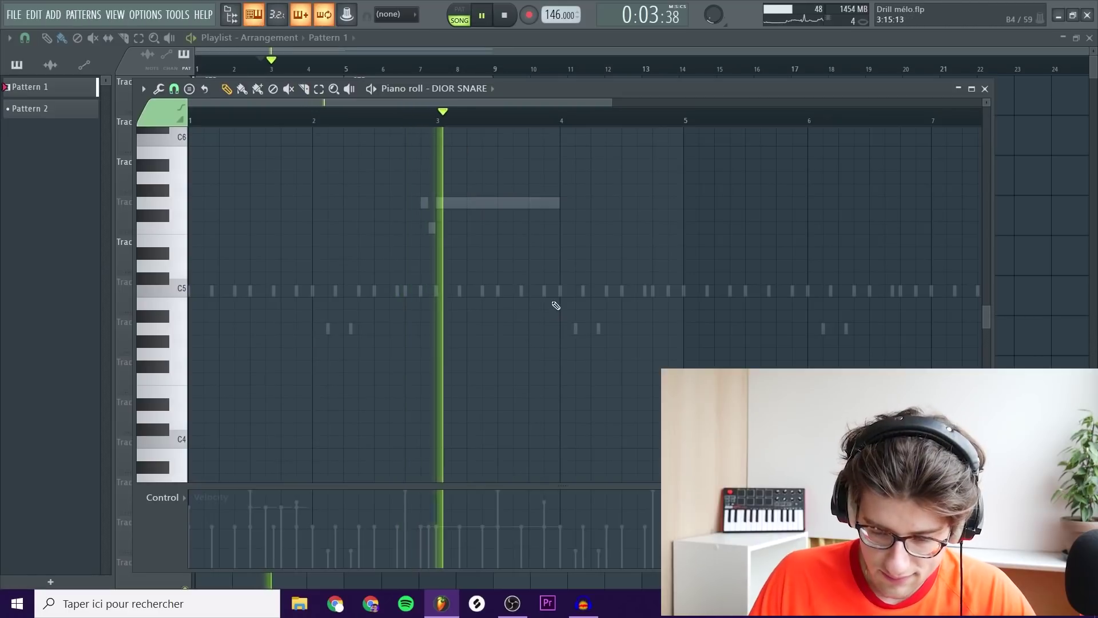
# - Place two C5 hits in the first half of bar 4 for the DIOR SNARE channel and play them back
pyautogui.click(577, 292)
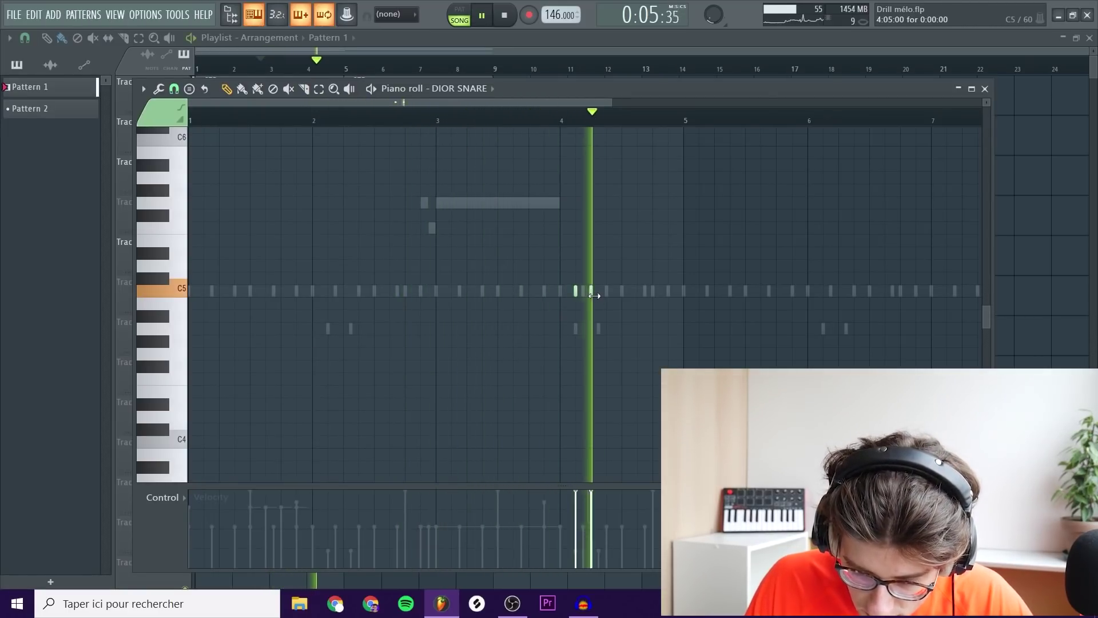
pyautogui.moveTo(569, 283); pyautogui.dragTo(595, 297)
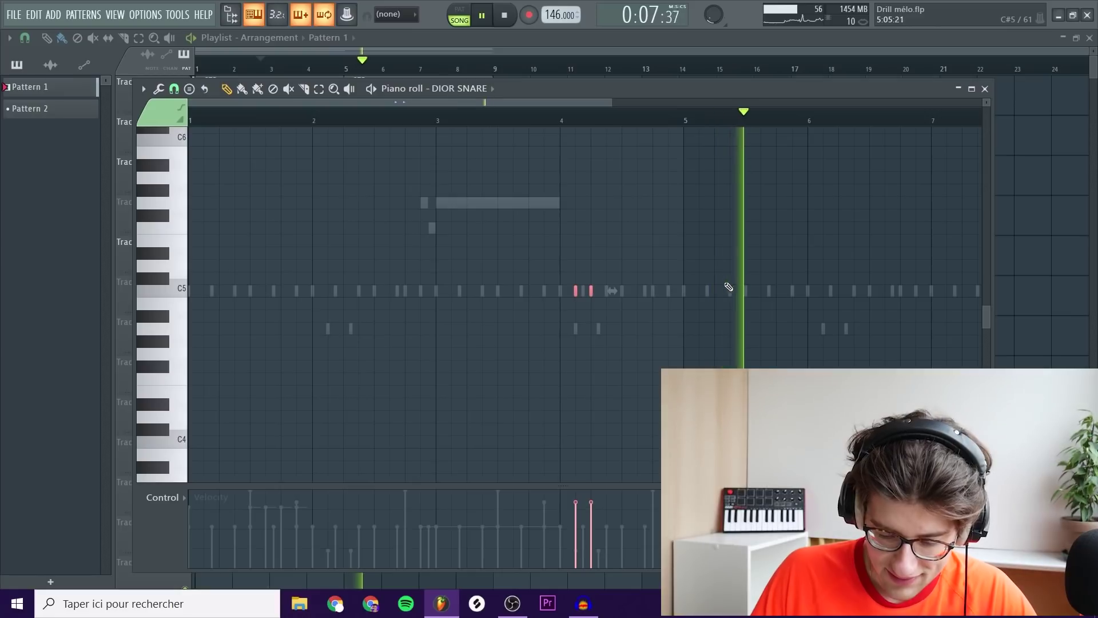
pyautogui.scroll(-2, 507, 248)
pyautogui.press('space')
# - Set the piano roll snap to Beat and duplicate the first four bars of DIOR SNARE into bars 5 to 8
pyautogui.click(174, 89)
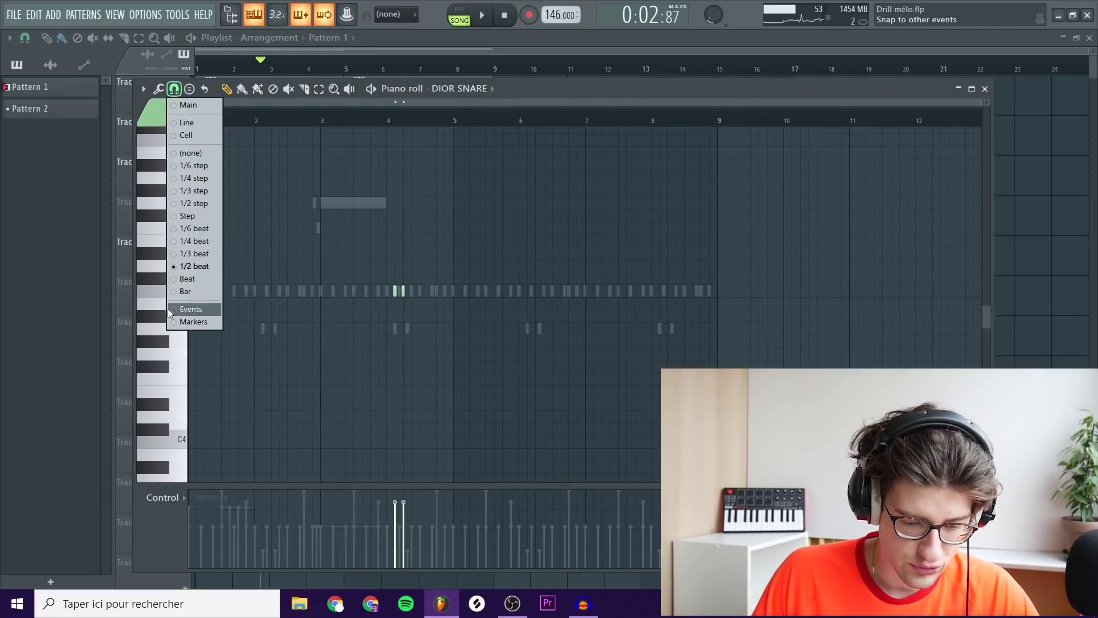
pyautogui.click(186, 280)
pyautogui.moveTo(451, 120); pyautogui.dragTo(3, 82)
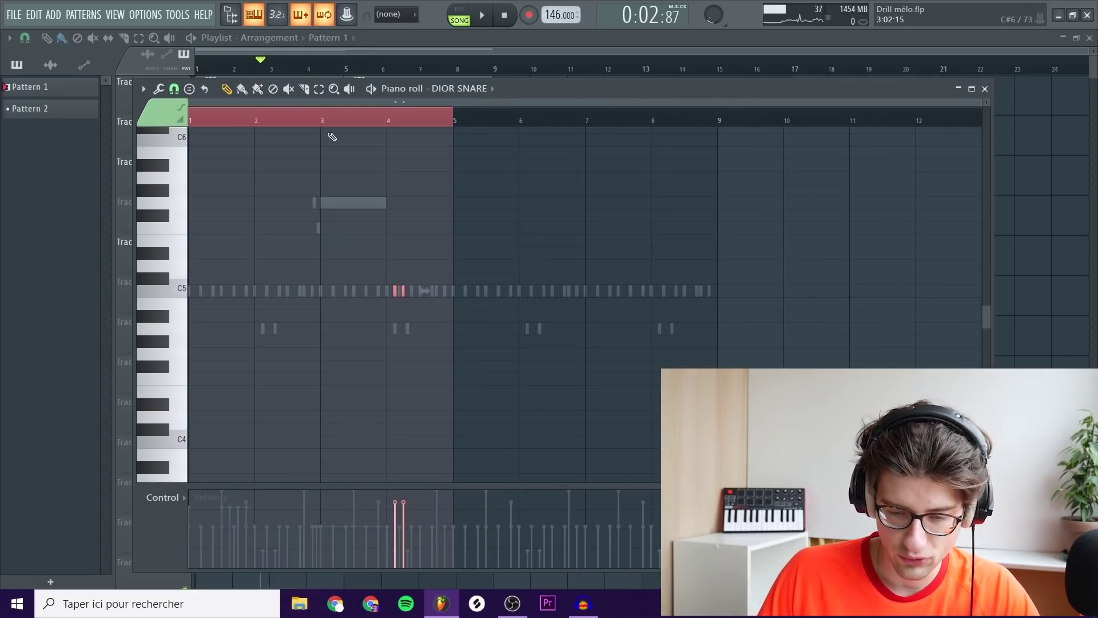
pyautogui.hotkey('ctrl', 'b')
pyautogui.click(528, 127)
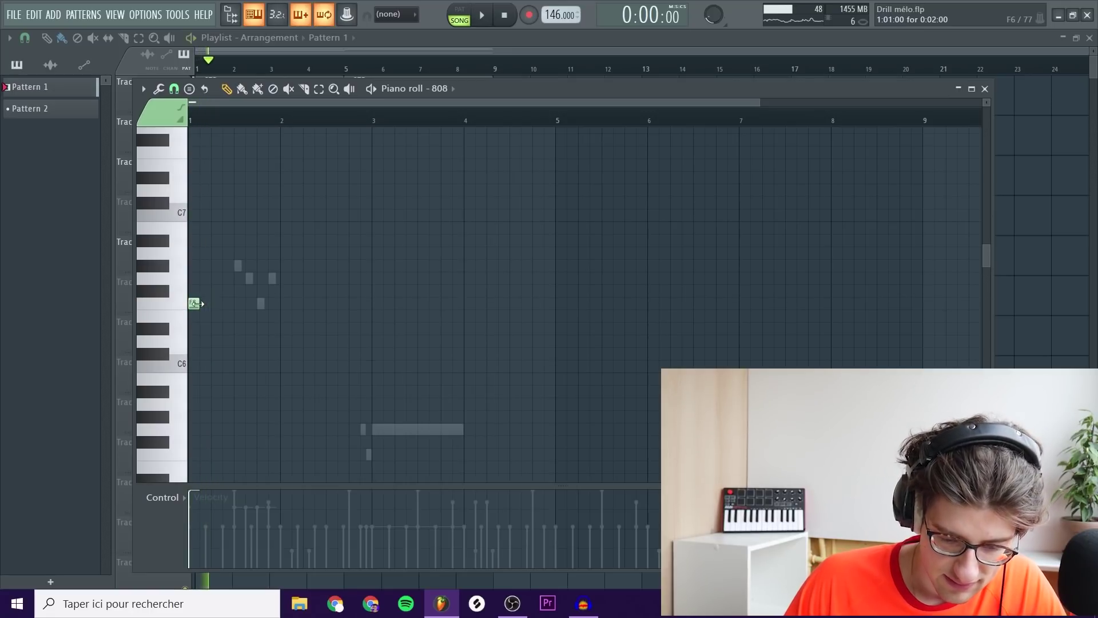
# - Extend the 808's F6 note in bar 1 to eight steps and place two two-step G6 notes at the end of bar 2
pyautogui.press('space')
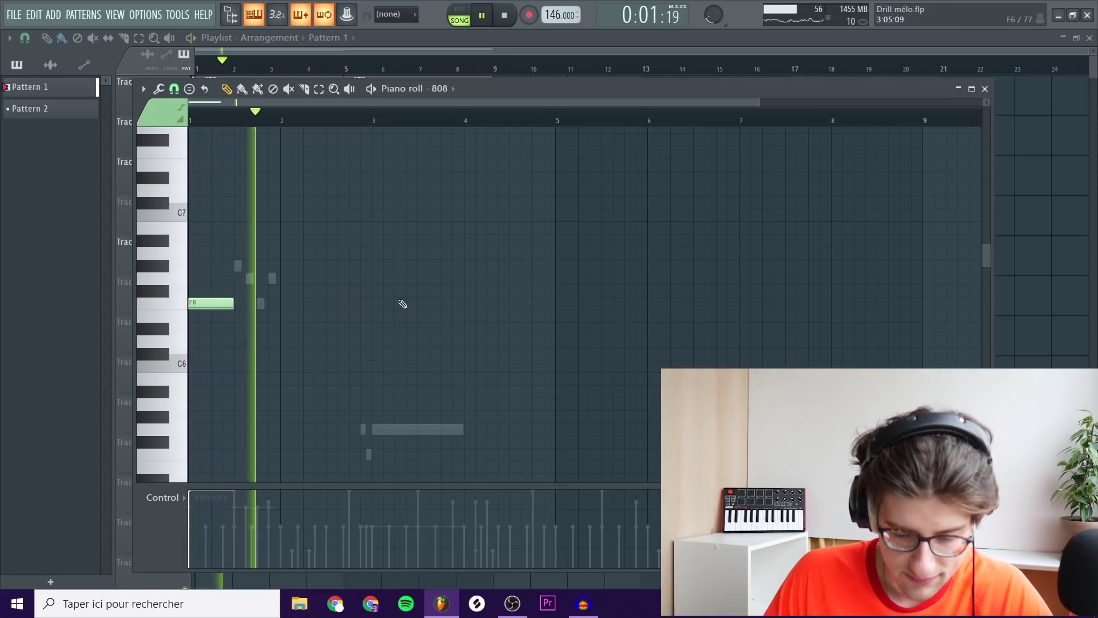
pyautogui.press('space')
pyautogui.click(356, 266)
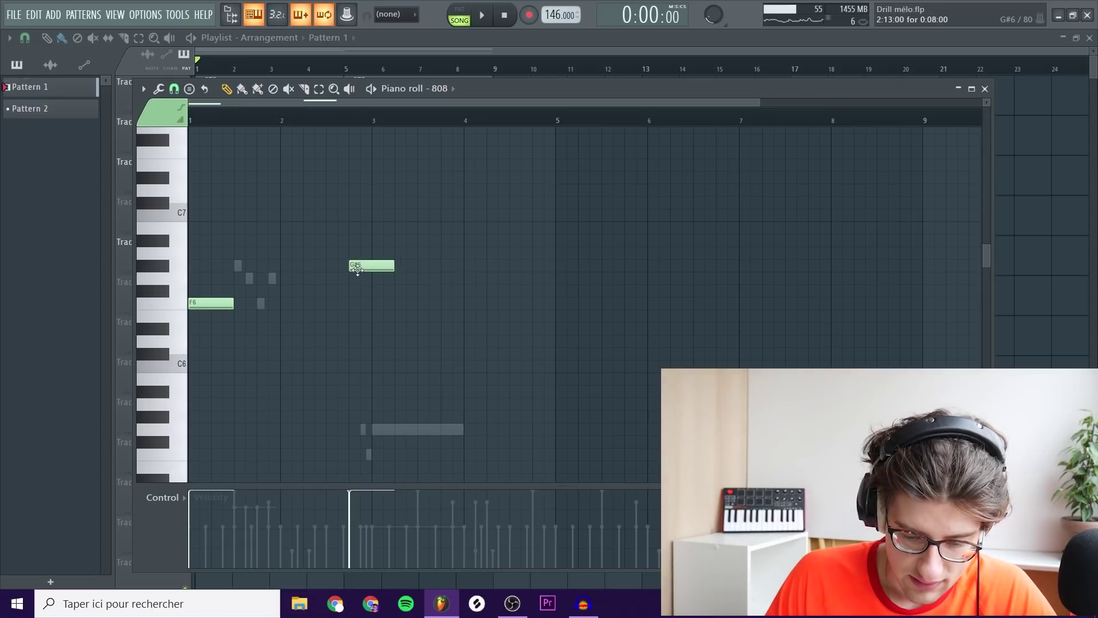
pyautogui.moveTo(365, 276); pyautogui.dragTo(365, 283)
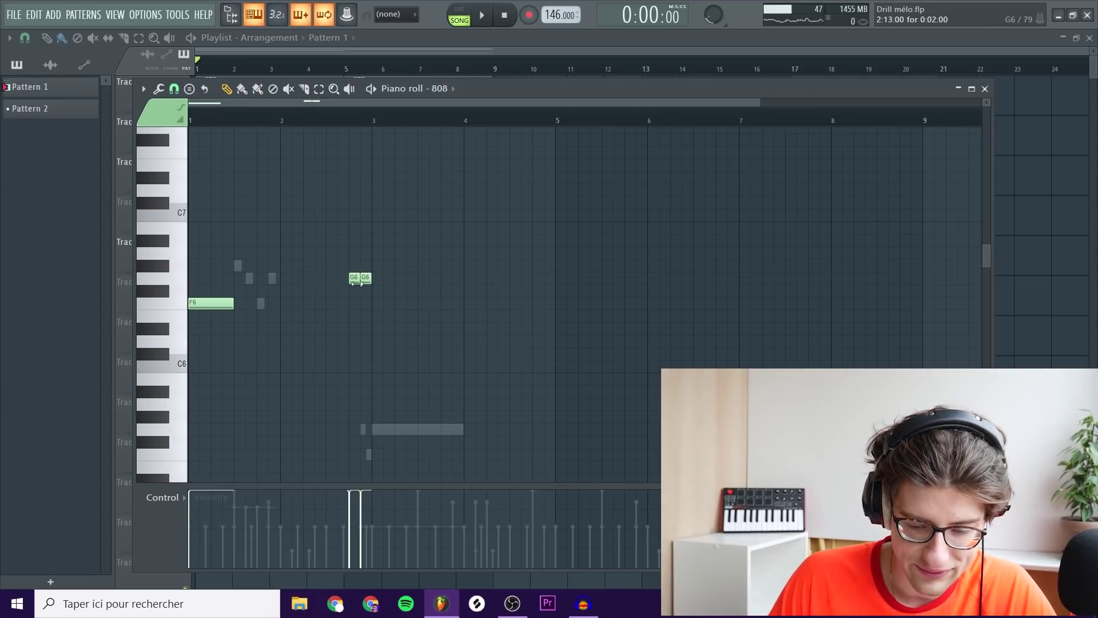
# - Place an eight-step C6 note at the start of bar 3 and a six-step C6 note ending bar 4 in the 808 part
pyautogui.moveTo(383, 346); pyautogui.dragTo(417, 367)
pyautogui.press('space')
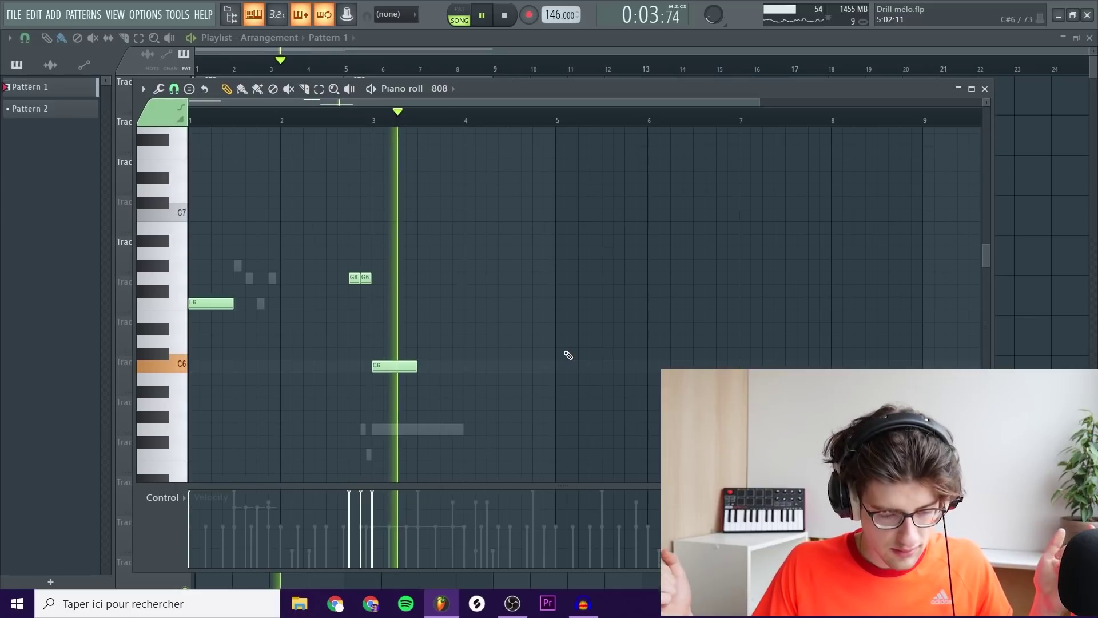
pyautogui.press('space')
pyautogui.click(528, 366)
# - Place a two-step C8 note and a two-step G7 note above the two G6 notes ending bar 2
pyautogui.scroll(2, 400, 228)
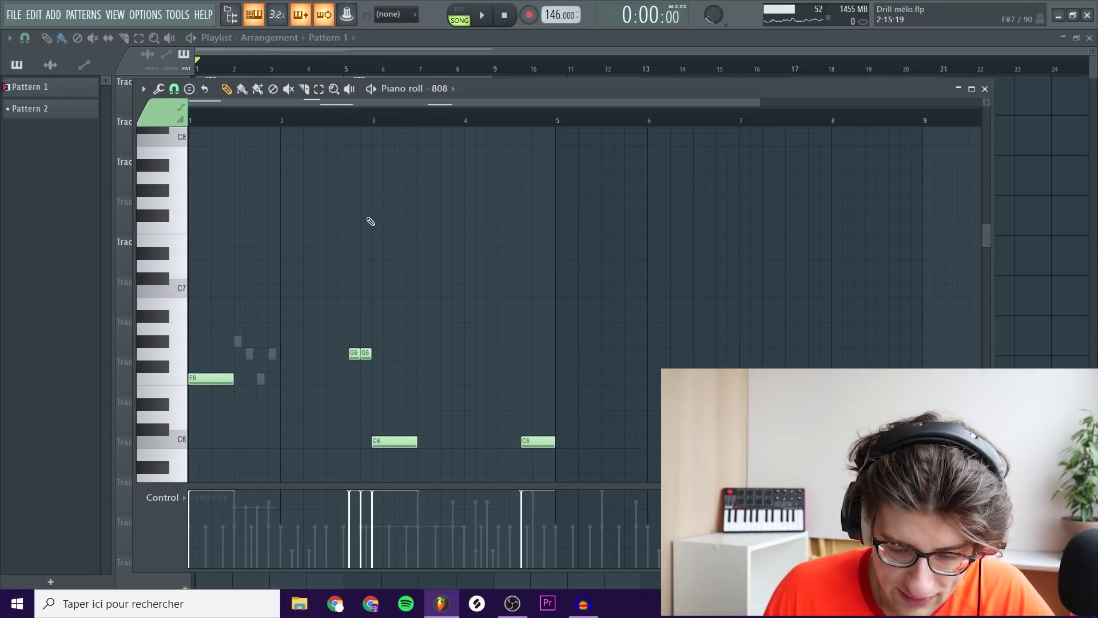
pyautogui.click(351, 215)
pyautogui.press('space')
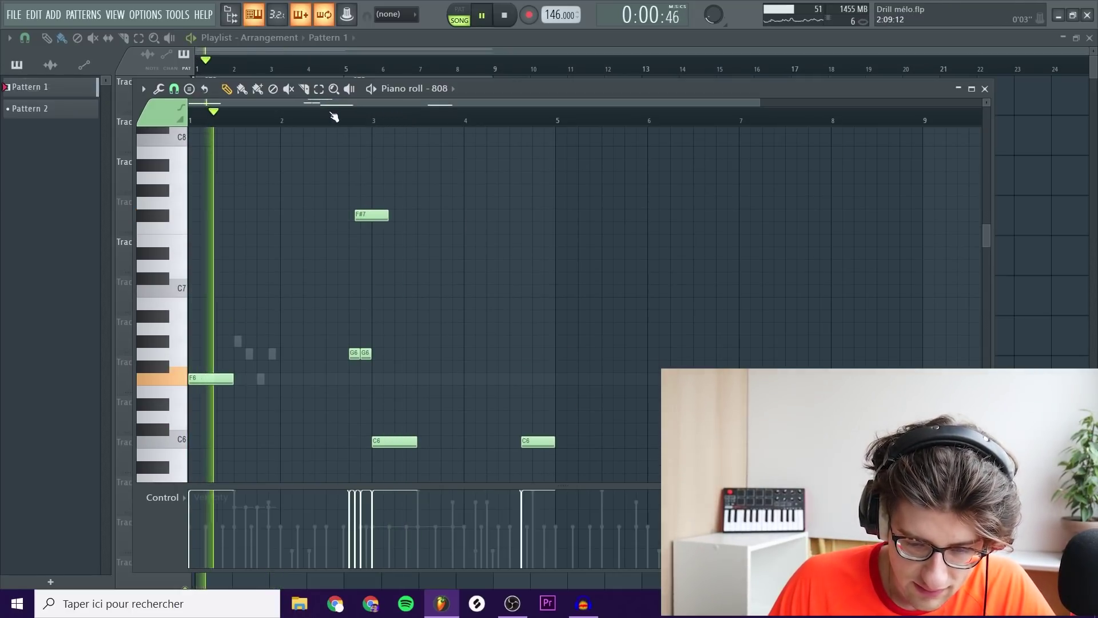
pyautogui.press('space')
pyautogui.moveTo(371, 213); pyautogui.dragTo(365, 136)
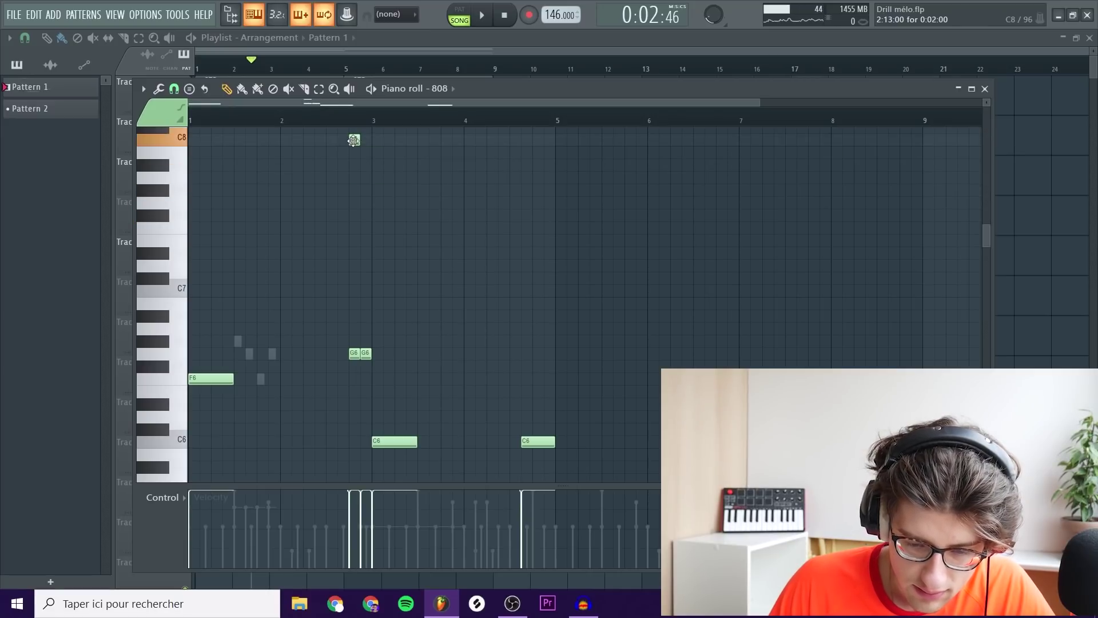
pyautogui.scroll(3, 366, 204)
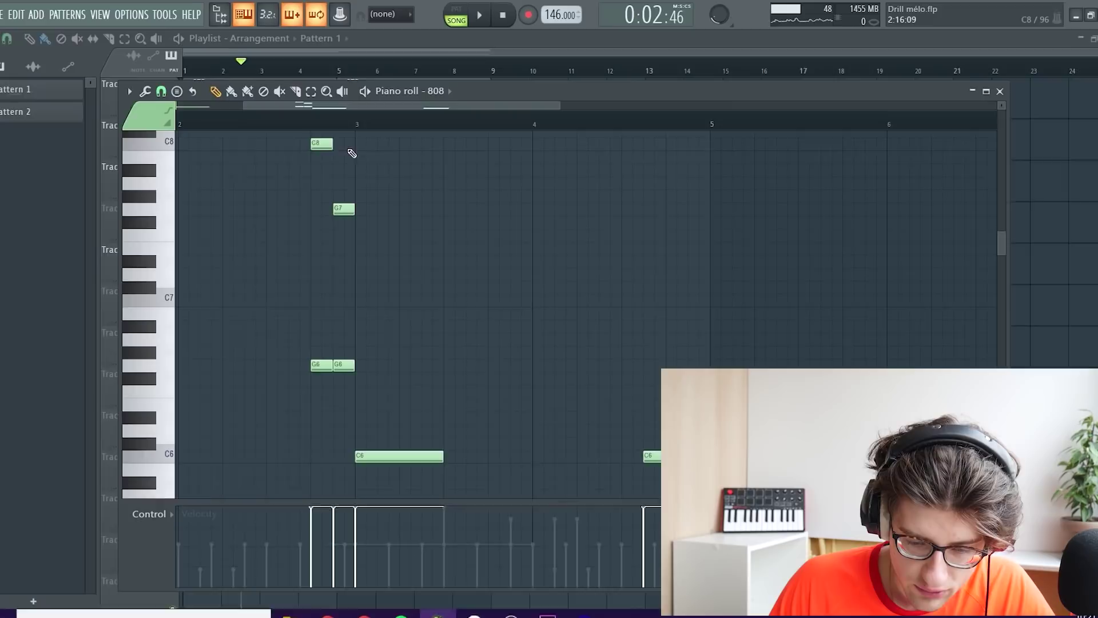
# - Turn the C8 and G7 notes into slide notes, shorten both to one step and play them back
pyautogui.doubleClick(355, 139)
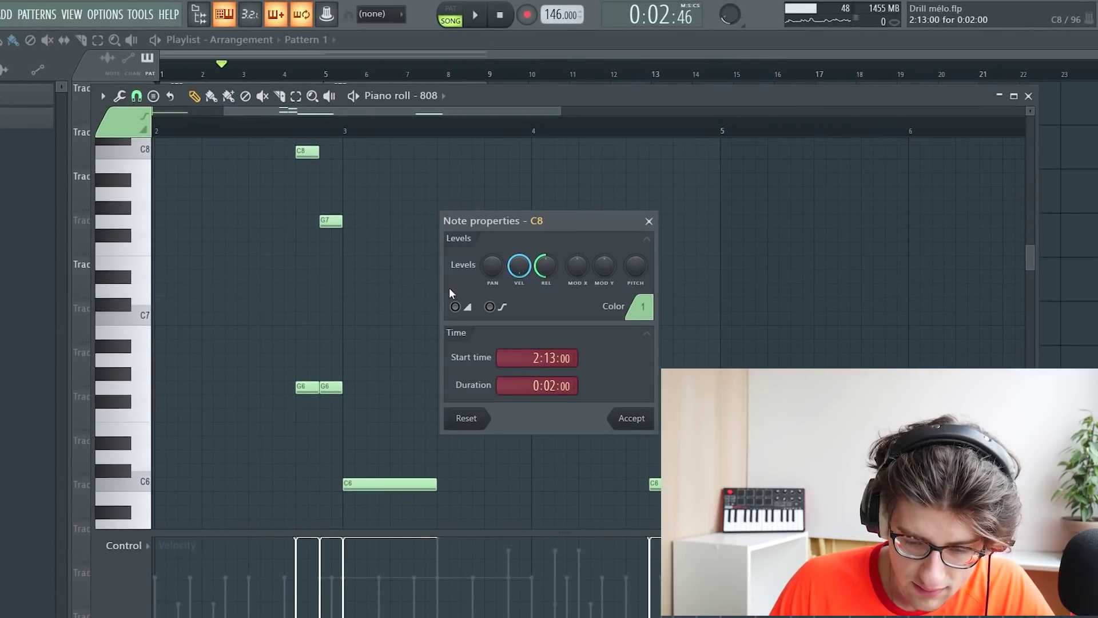
pyautogui.click(626, 420)
pyautogui.doubleClick(334, 220)
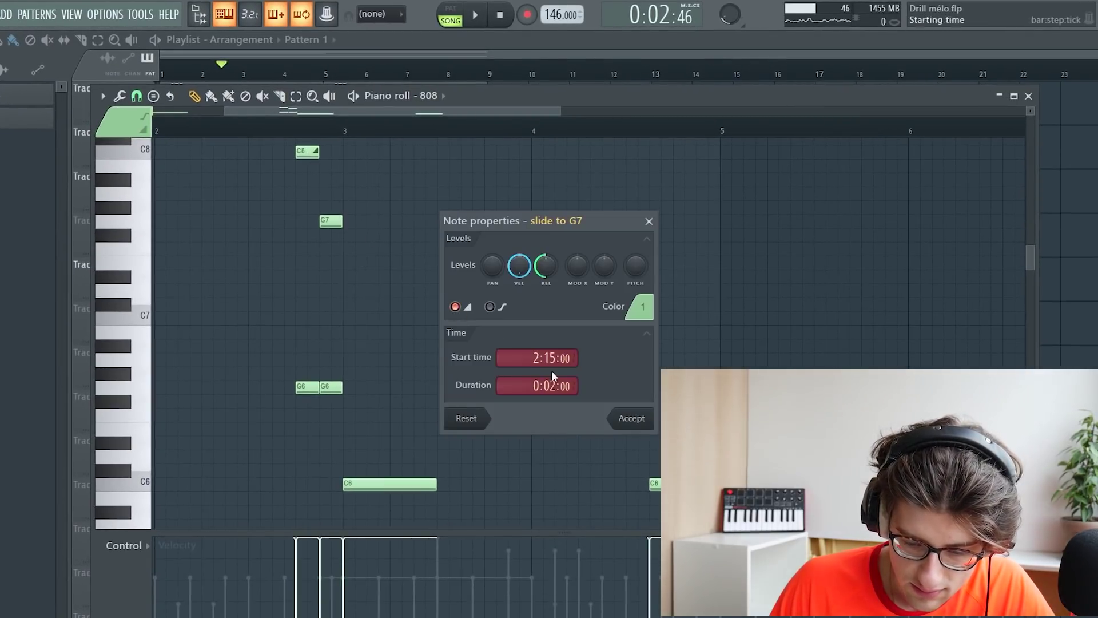
pyautogui.click(615, 416)
pyautogui.moveTo(424, 298); pyautogui.dragTo(296, 138)
pyautogui.press('space')
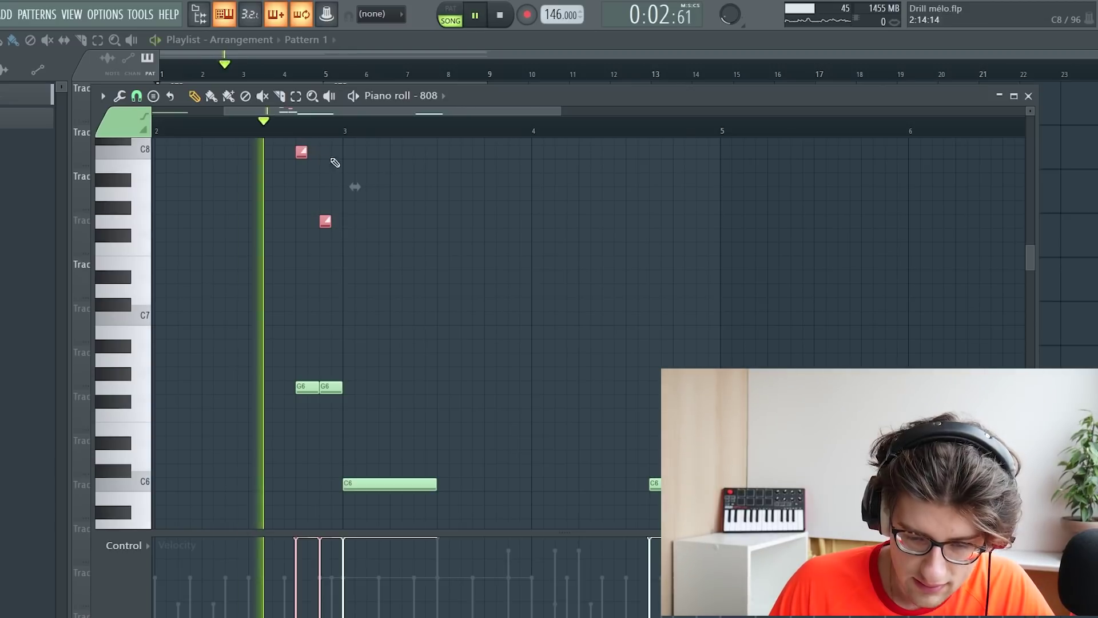
pyautogui.scroll(-6, 475, 209)
pyautogui.press('space')
# - Transpose all the 808 notes down one octave and play them back
pyautogui.click(643, 291)
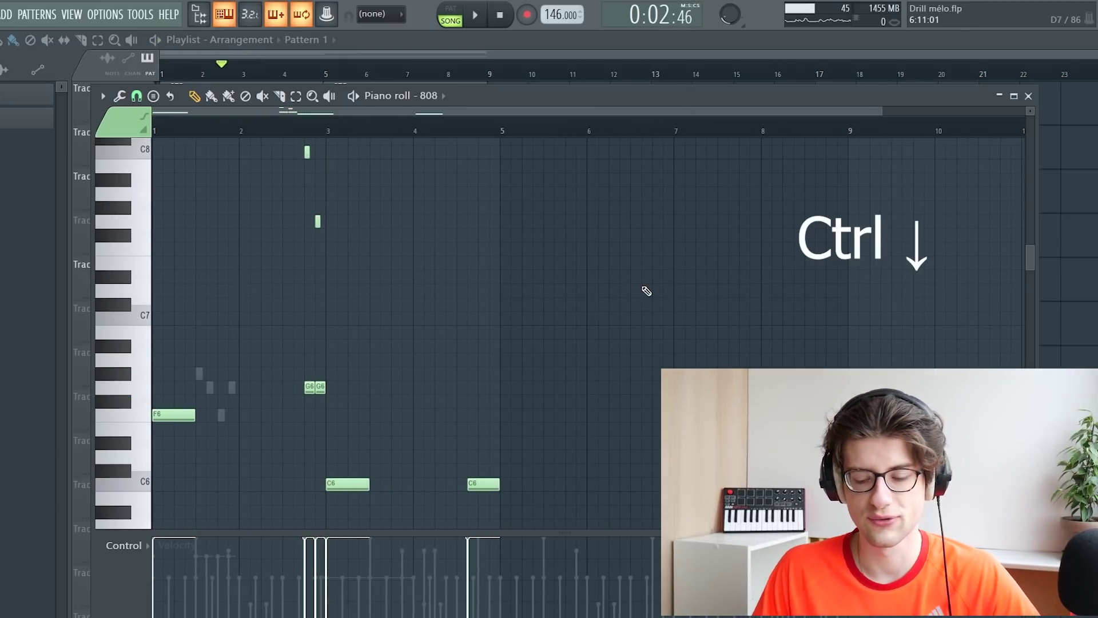
pyautogui.hotkey('ctrl', 'Down')
pyautogui.press('space')
pyautogui.scroll(-6, 572, 293)
pyautogui.press('space')
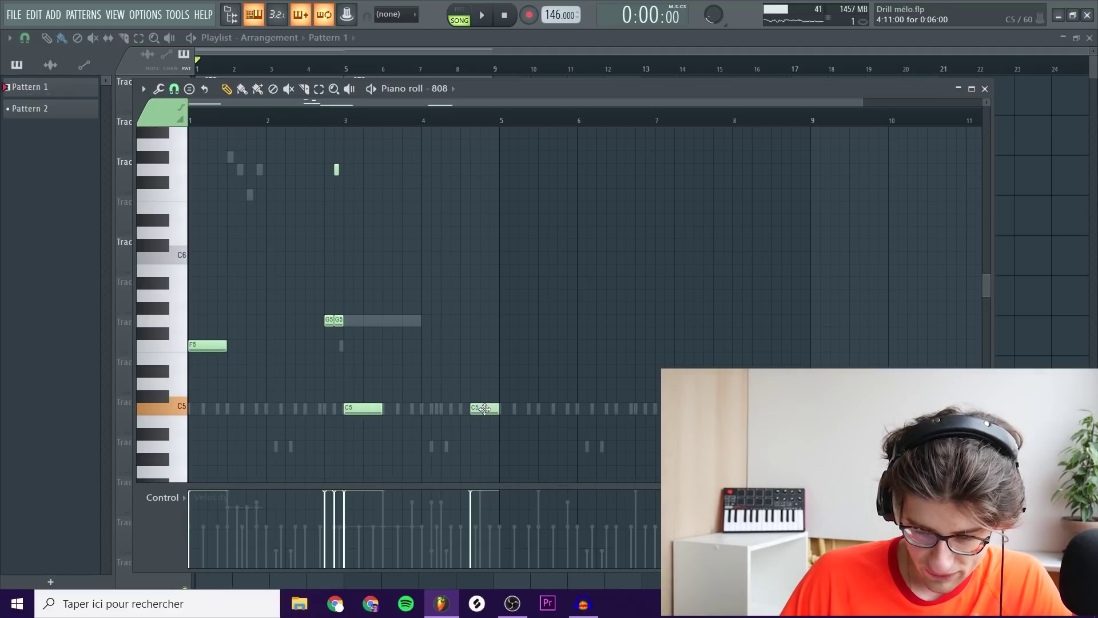
# - Place a C6 slide note above the C5 note in bar 4, starting together with it
pyautogui.doubleClick(479, 255)
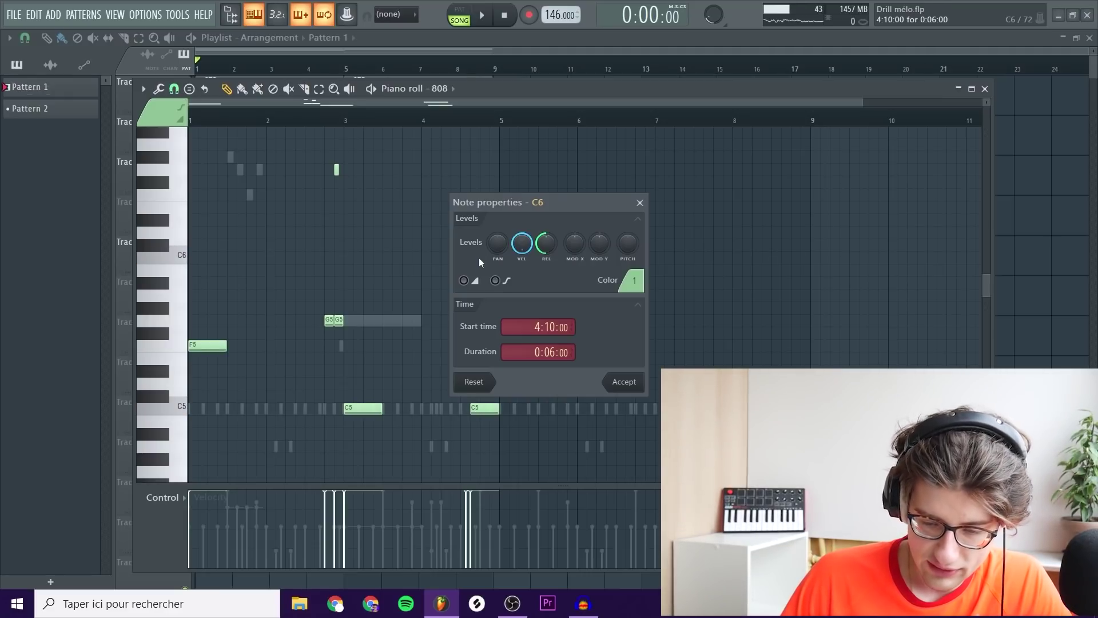
pyautogui.click(615, 382)
pyautogui.scroll(1, 521, 326)
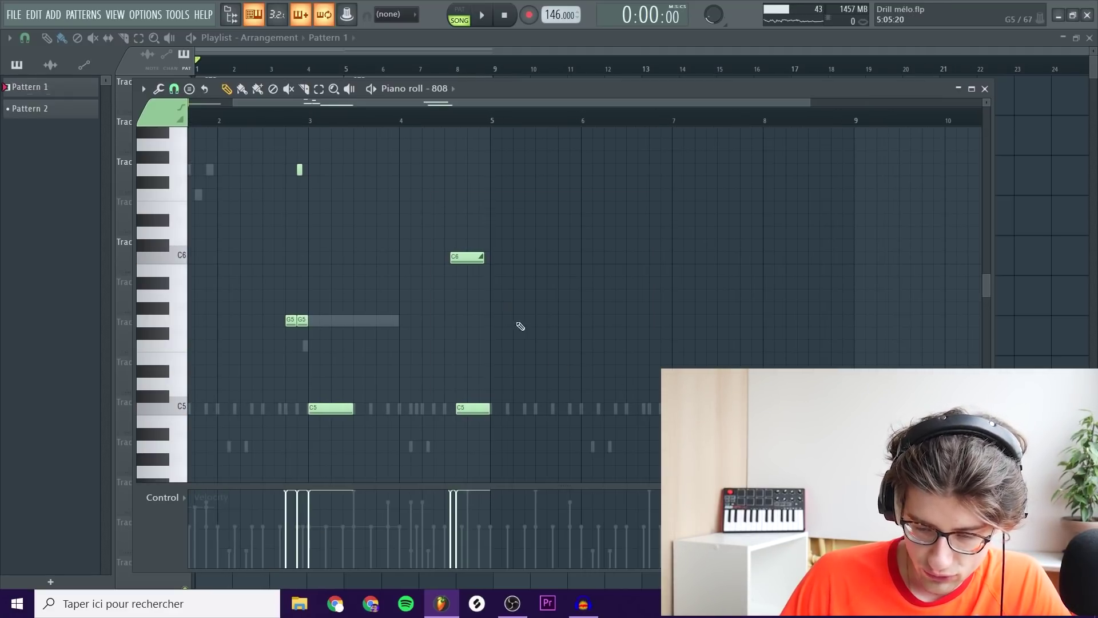
pyautogui.scroll(-1, 596, 286)
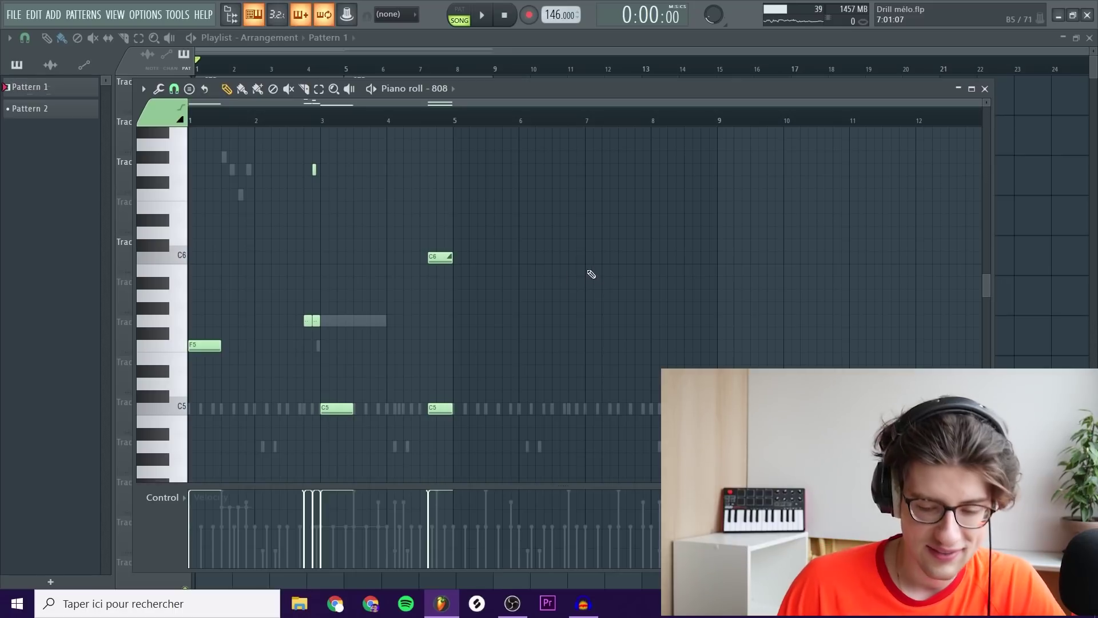
# - Shorten the C6 slide note in bar 4 to four steps and play the 808 part back
pyautogui.press('space')
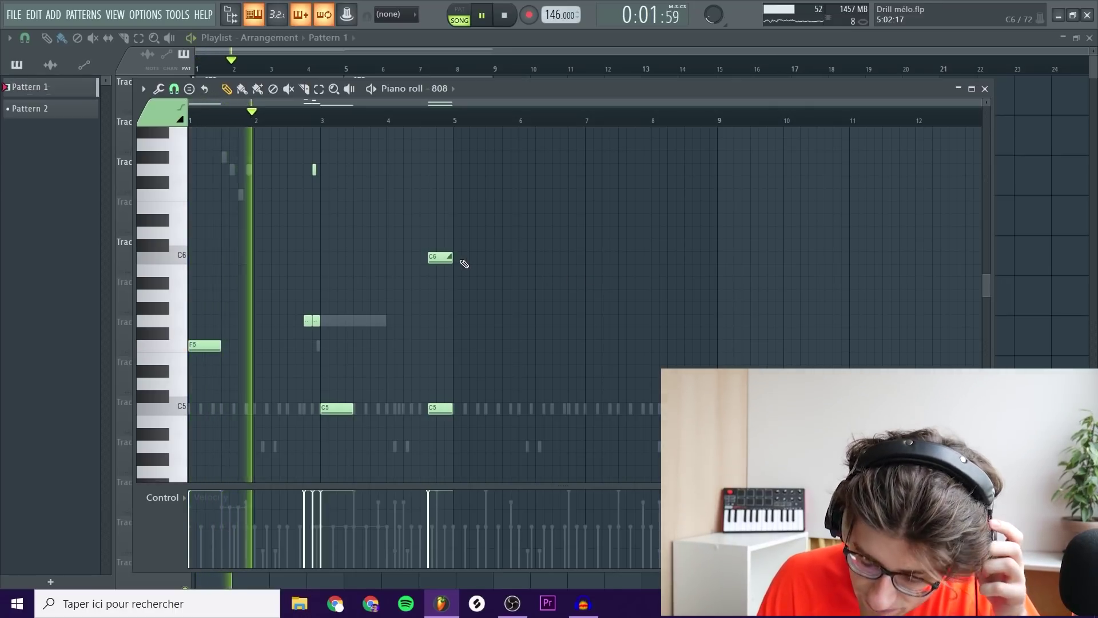
pyautogui.moveTo(452, 257); pyautogui.dragTo(444, 255)
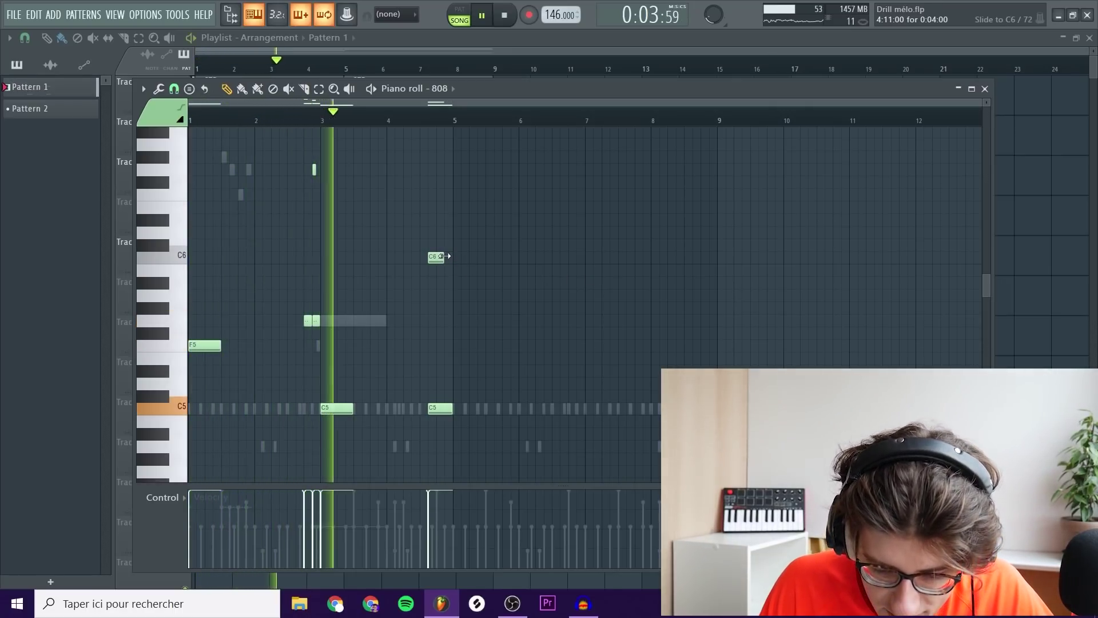
pyautogui.scroll(3, 436, 270)
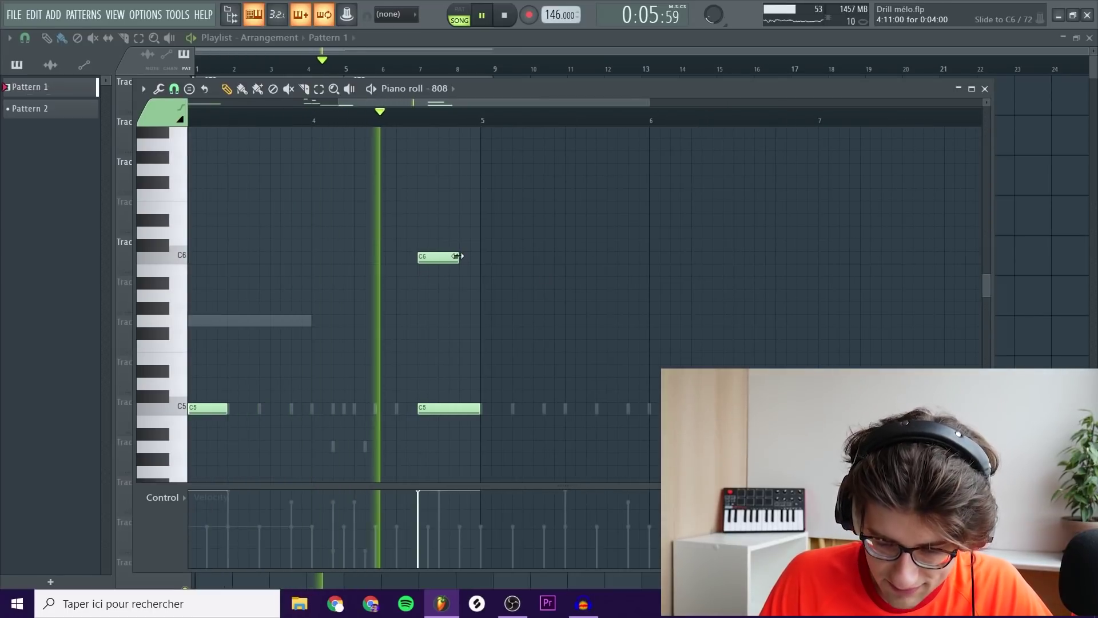
pyautogui.press('space')
pyautogui.scroll(-3, 535, 271)
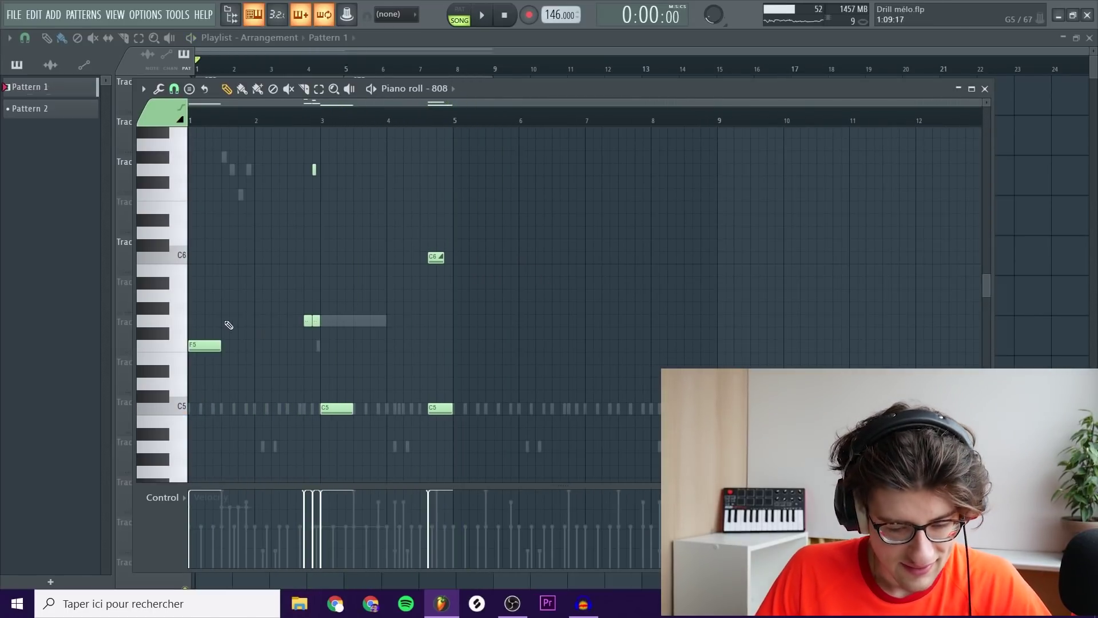
# - Duplicate the first four bars of the 808 part into bars 5 to 8
pyautogui.moveTo(457, 121); pyautogui.dragTo(12, 118)
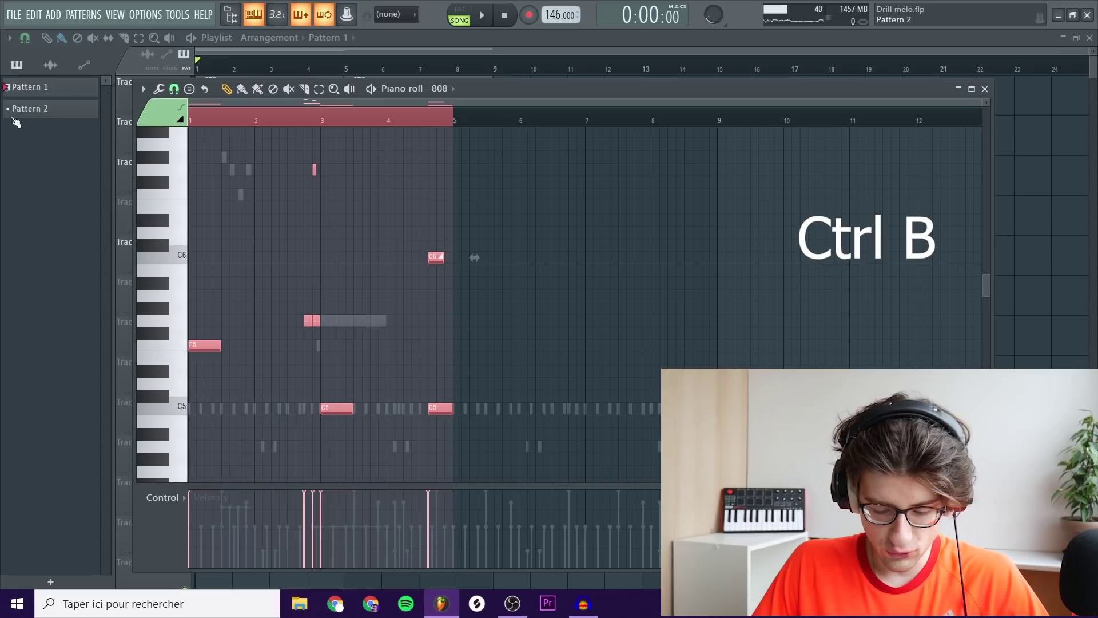
pyautogui.hotkey('ctrl', 'b')
pyautogui.click(496, 121)
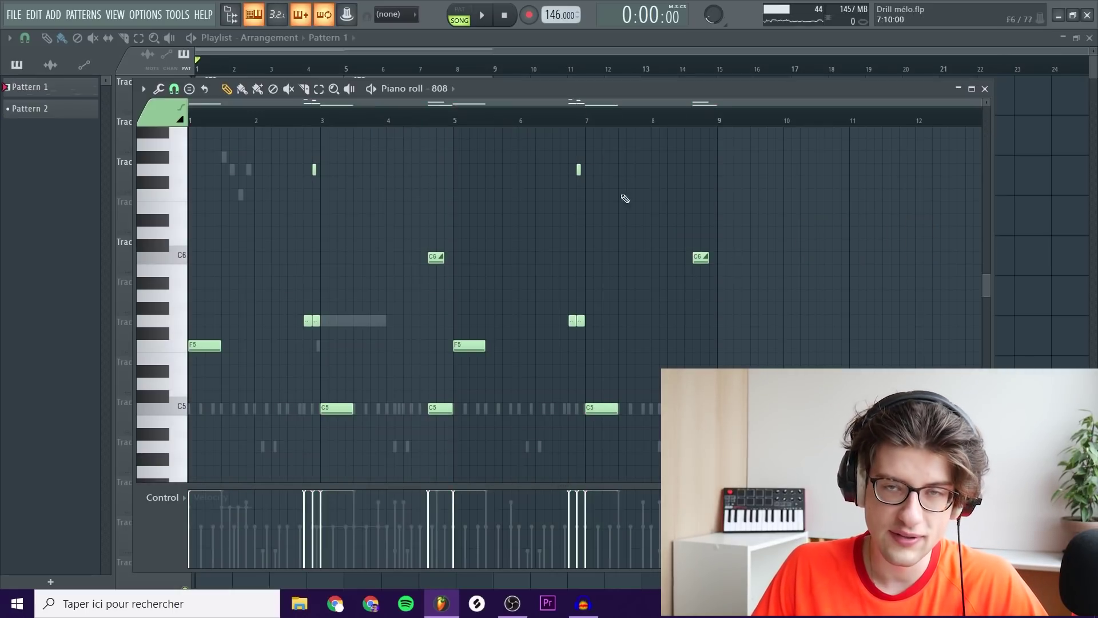
# - Extend the end of bar 6 to four G5 notes and put two C7 and two G6 slide notes above them
pyautogui.scroll(1, 630, 299)
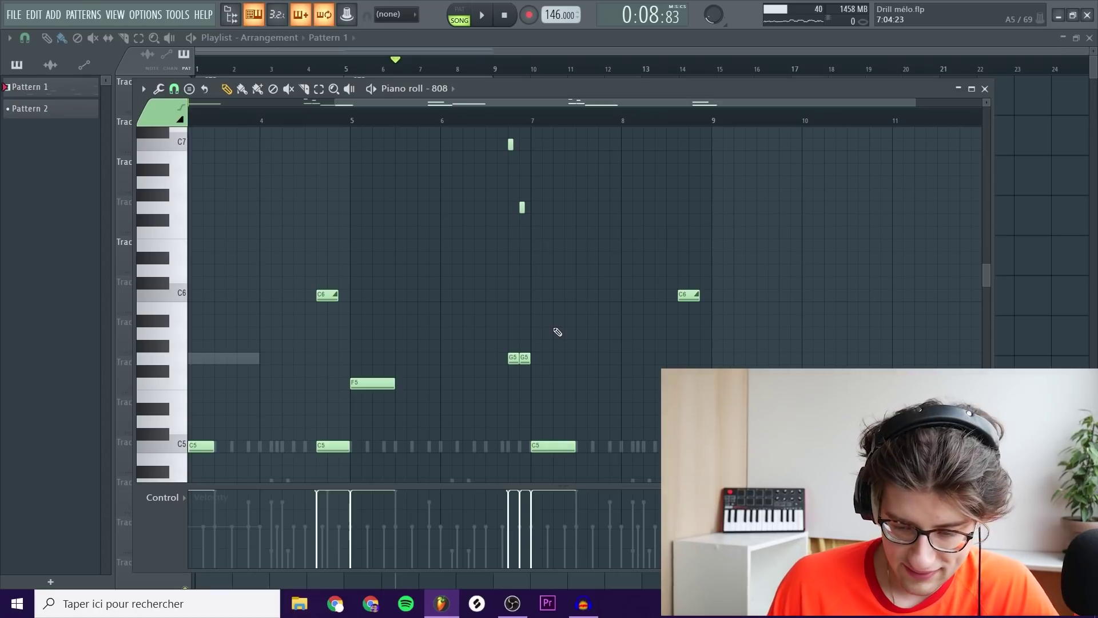
pyautogui.press('space')
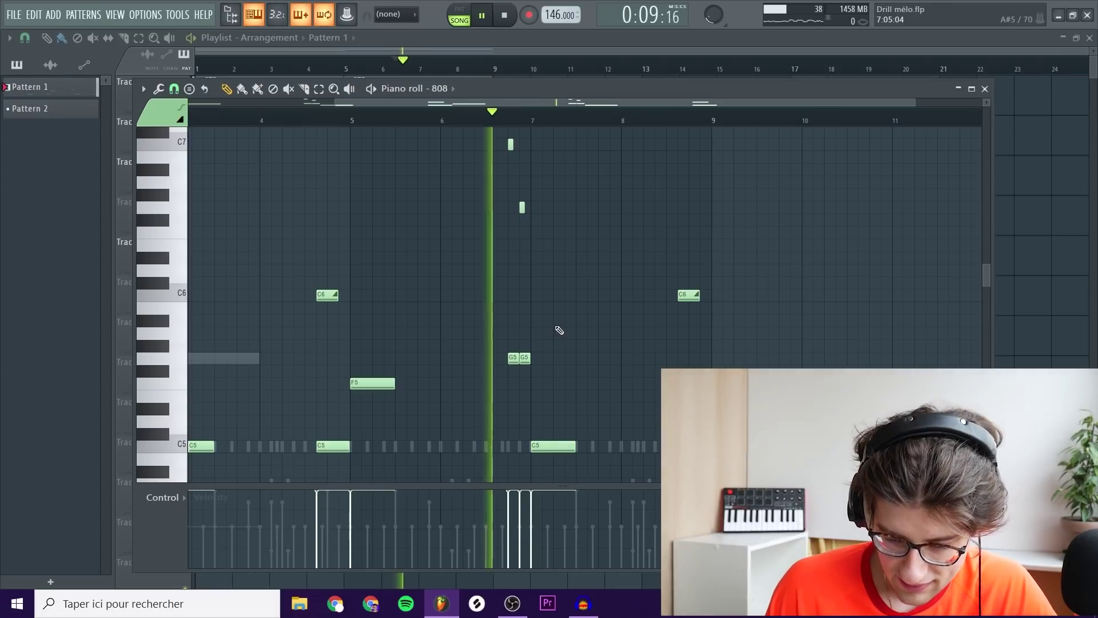
pyautogui.moveTo(499, 373)
pyautogui.mouseDown()
pyautogui.moveTo(501, 353)
pyautogui.moveTo(488, 357)
pyautogui.mouseUp()
pyautogui.click(538, 327)
pyautogui.scroll(2, 549, 238)
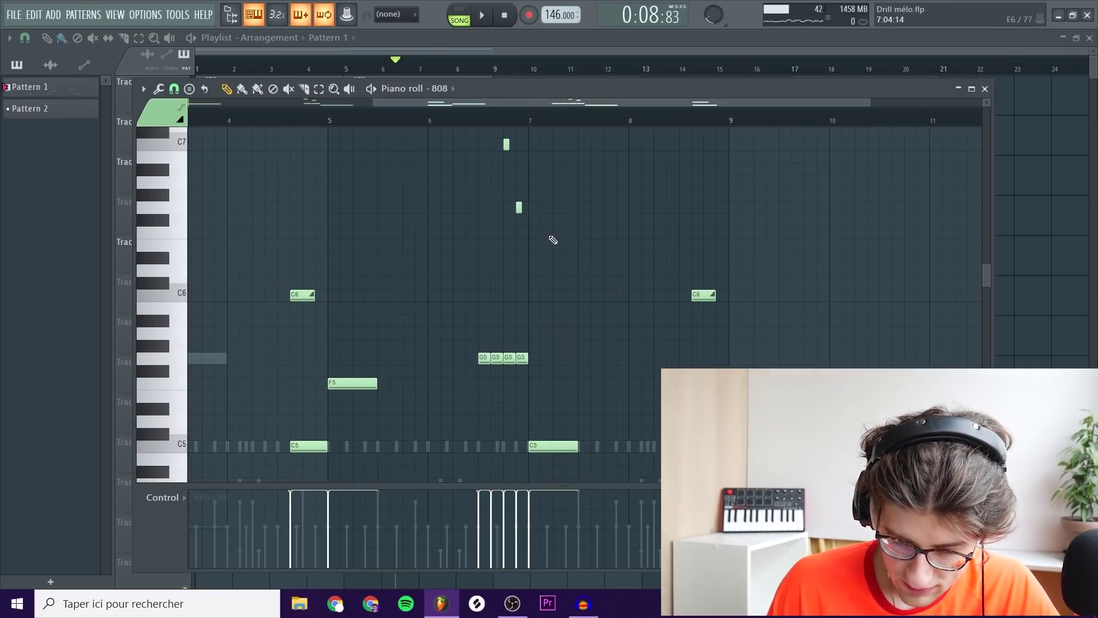
pyautogui.click(493, 145)
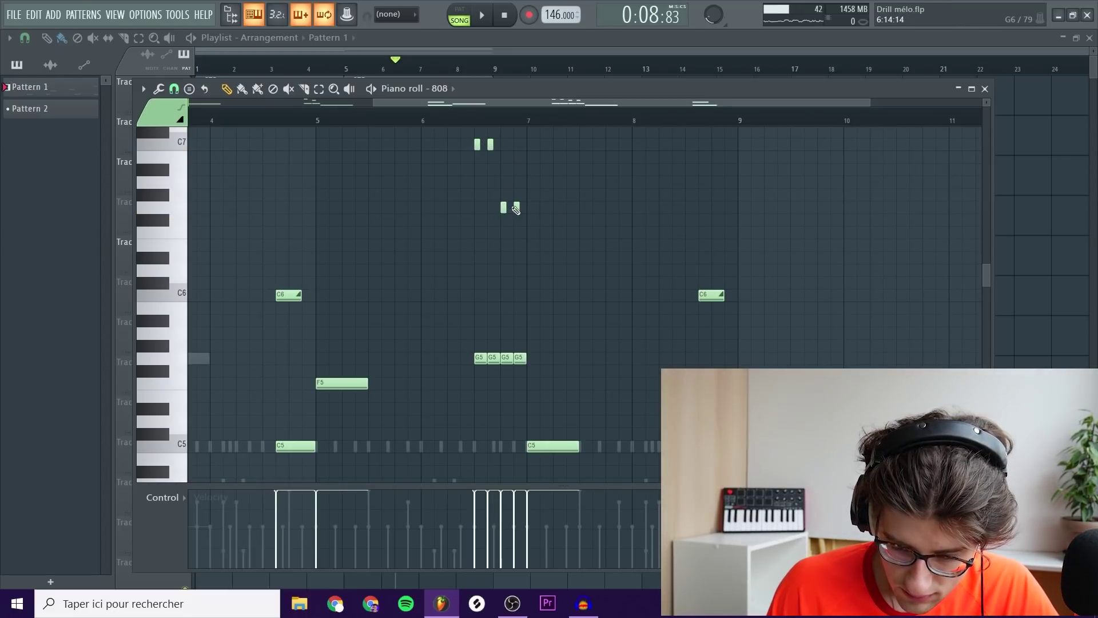
# - Set the slide notes above the last two G5 notes at the end of bar 6 to G#6 and G6
pyautogui.click(502, 192)
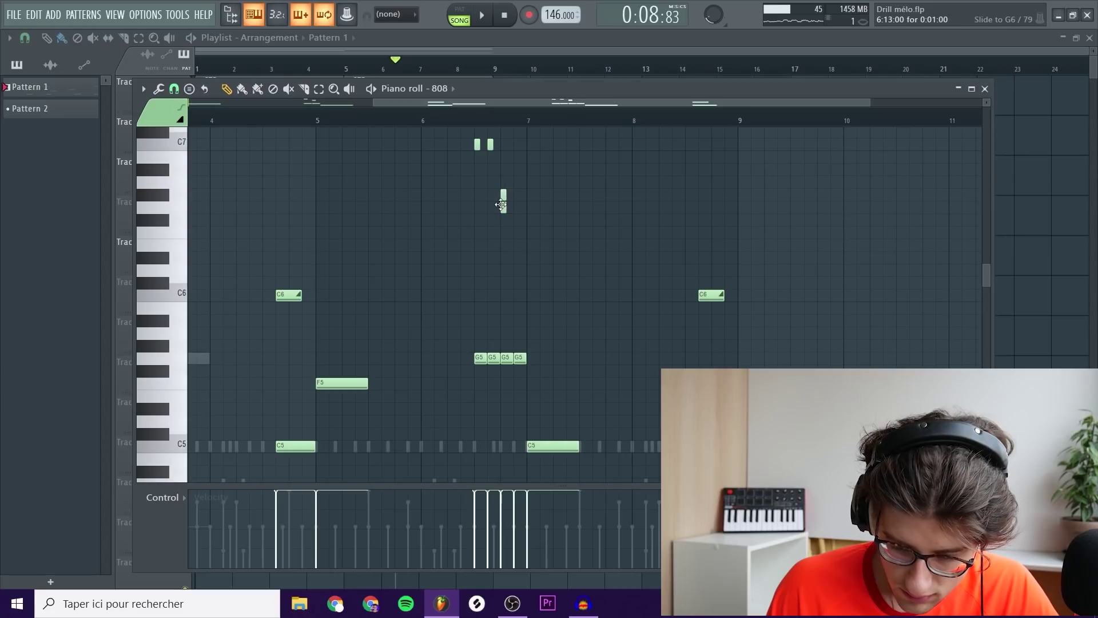
pyautogui.moveTo(501, 204); pyautogui.dragTo(515, 206)
pyautogui.press('space')
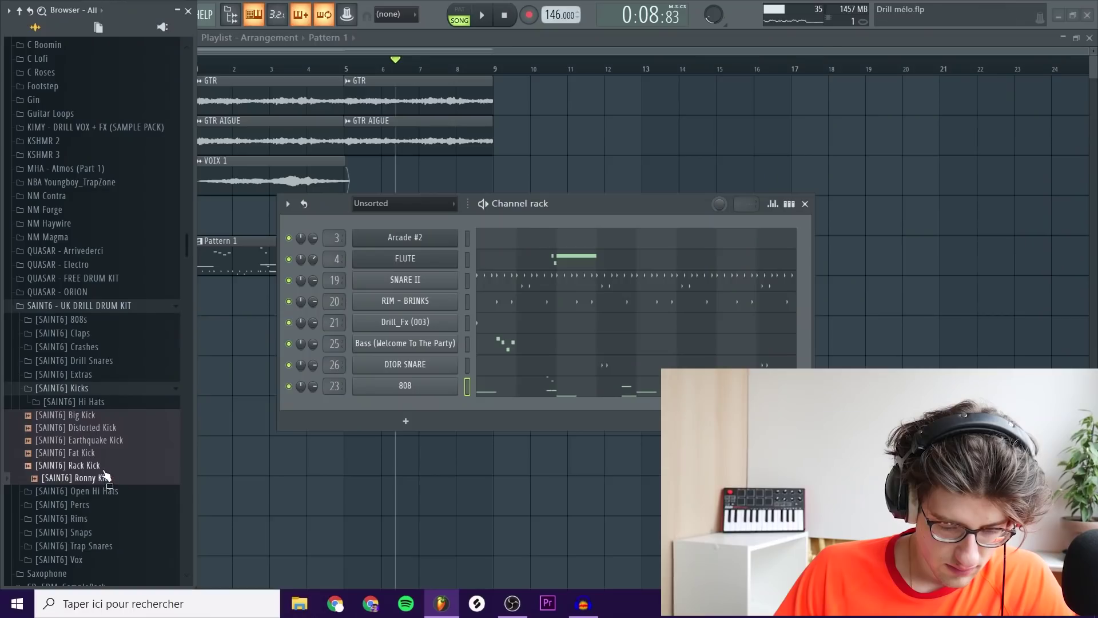
# - Add the [SAINT6] Ronny Kick sample as a new channel and place C5 kicks at the starts of the main 808 hits in bars 1 to 4
pyautogui.click(103, 477)
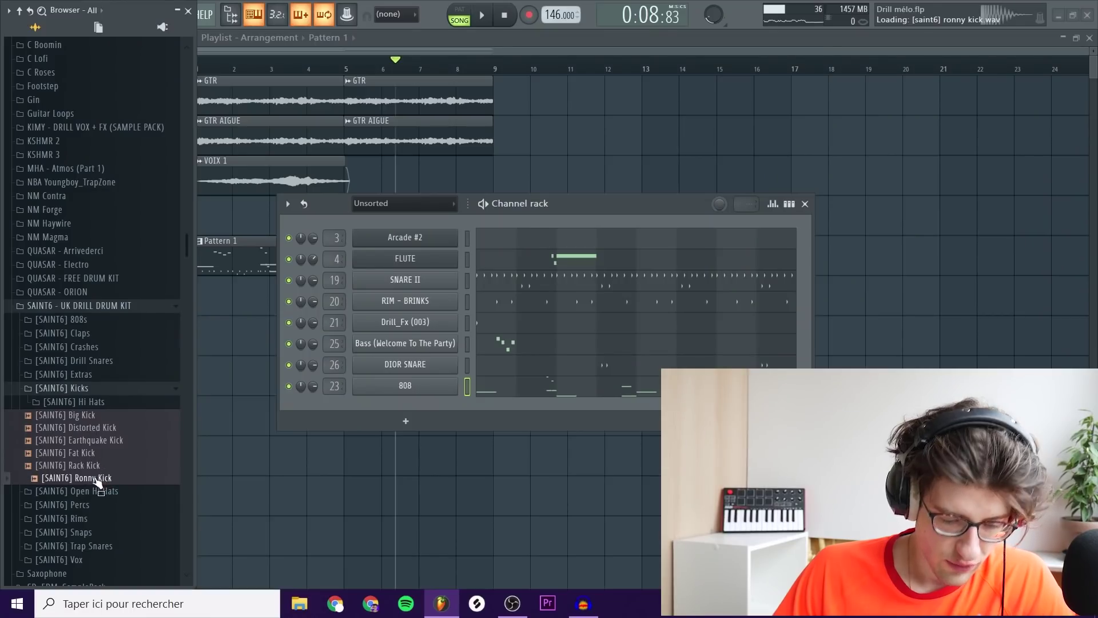
pyautogui.moveTo(84, 480); pyautogui.dragTo(412, 407)
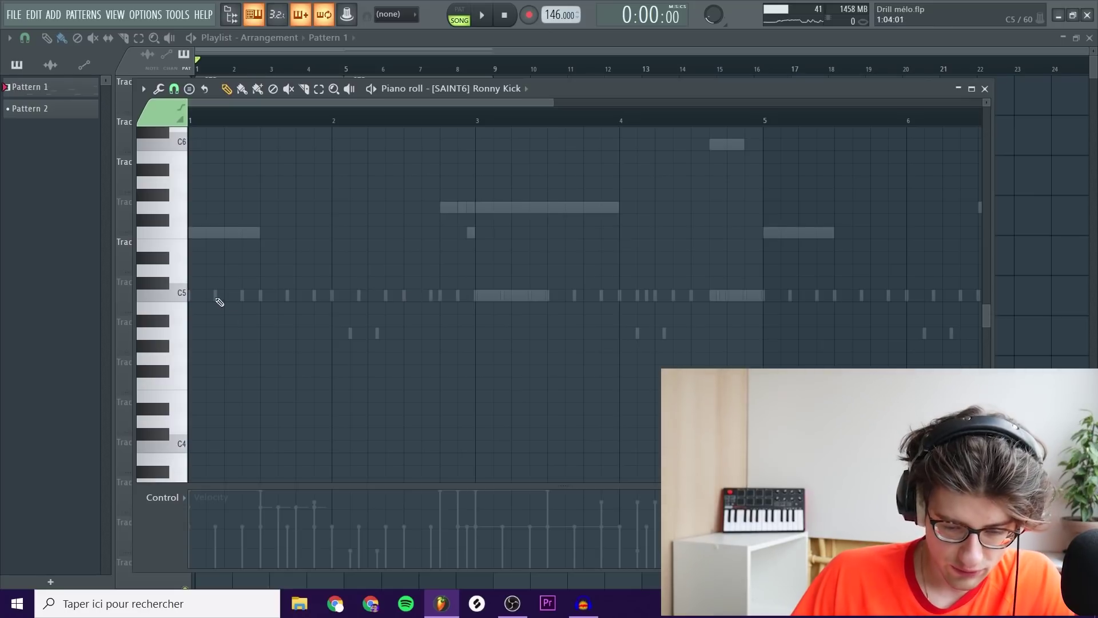
pyautogui.press('space')
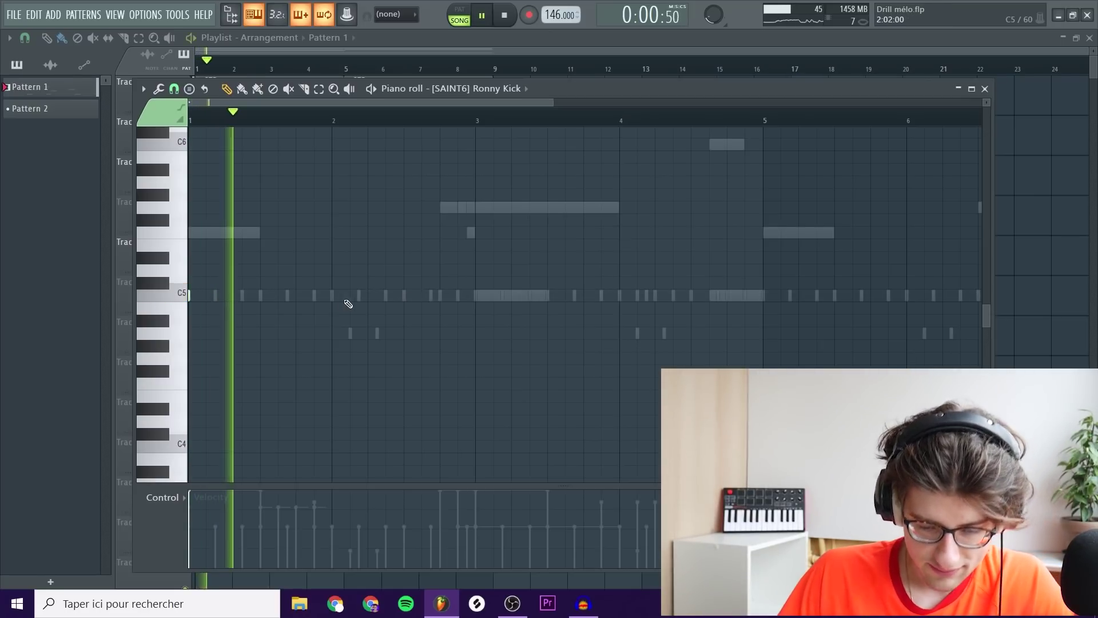
pyautogui.click(440, 295)
pyautogui.click(475, 295)
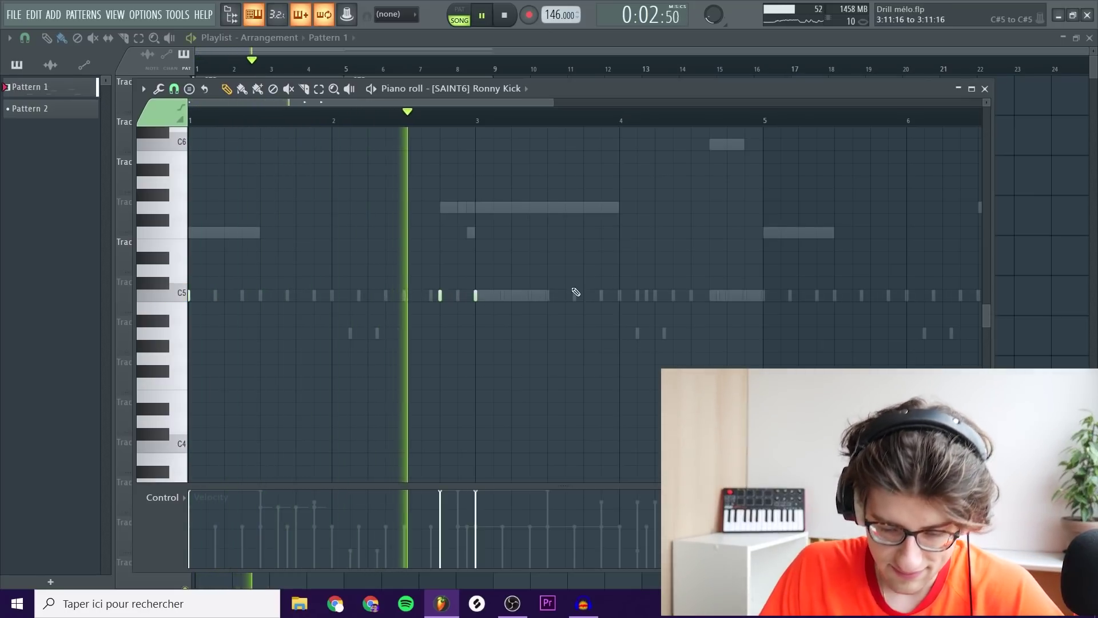
pyautogui.scroll(-1, 577, 294)
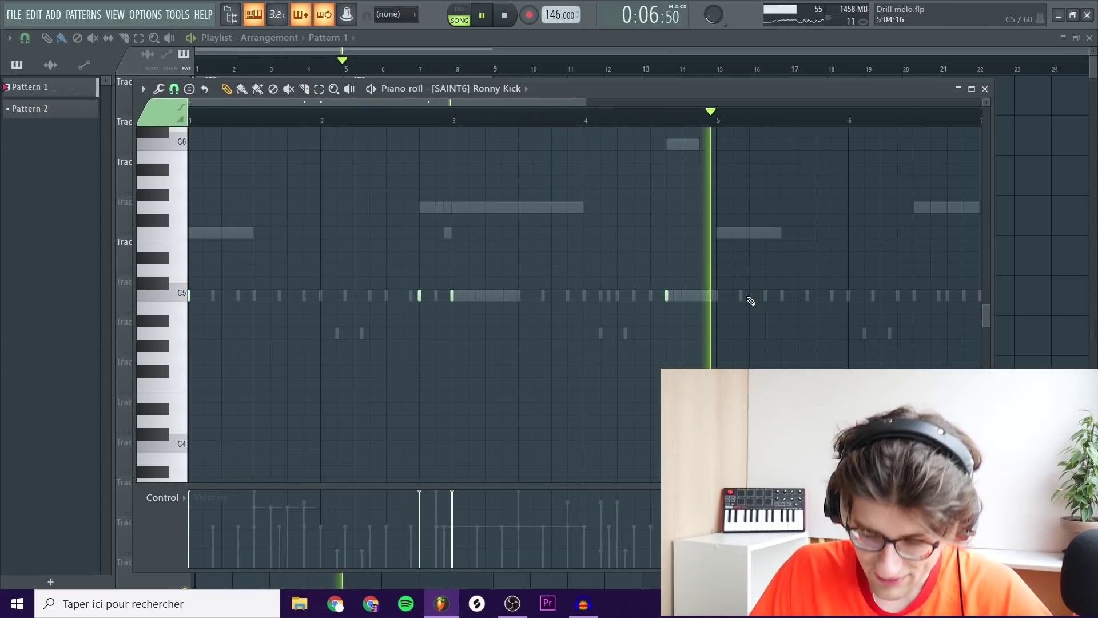
pyautogui.press('space')
# - Duplicate the first four bars of the kick part into bars 5 to 8
pyautogui.scroll(-1, 512, 124)
pyautogui.moveTo(511, 124); pyautogui.dragTo(36, 155)
pyautogui.hotkey('ctrl', 'b')
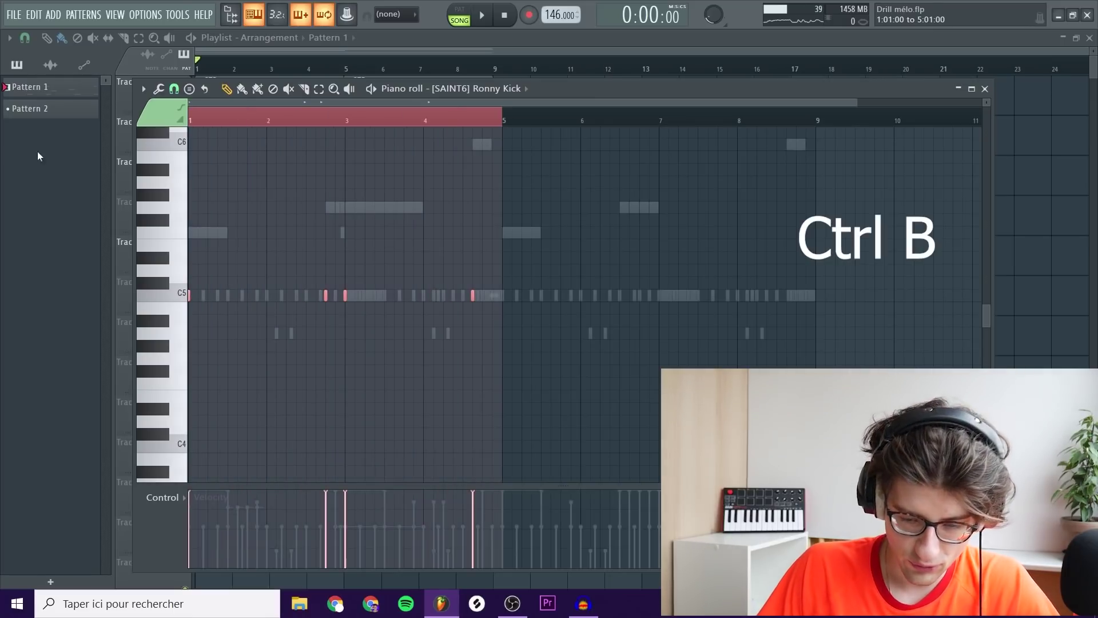
pyautogui.click(611, 124)
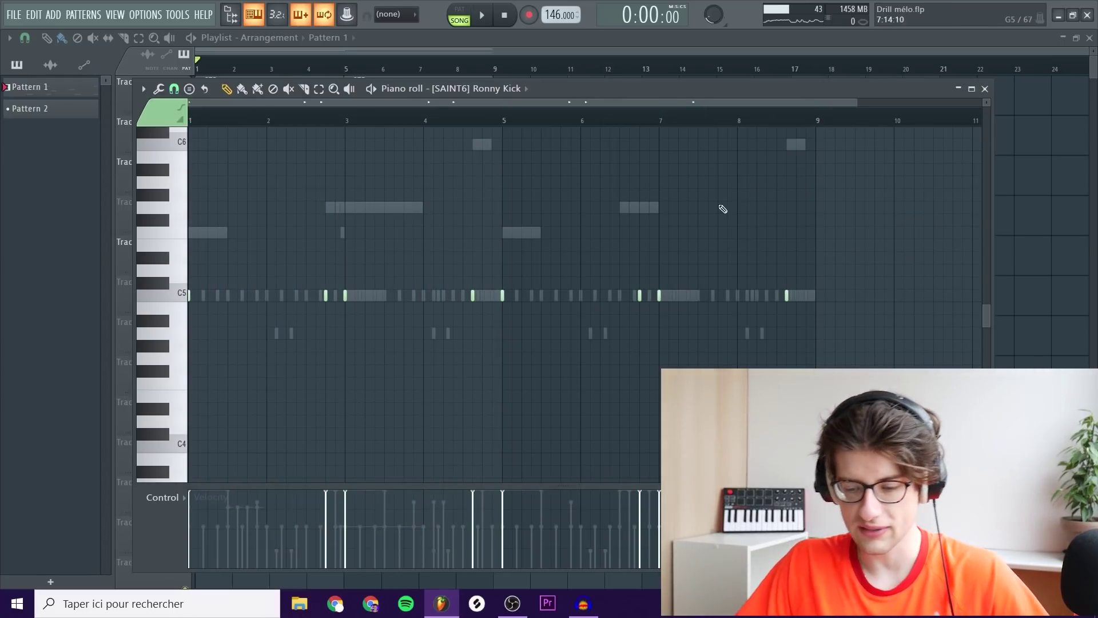
# - Add a C5 kick in bar 6 where the first G5 808 note starts, checking it with playback
pyautogui.click(568, 123)
pyautogui.press('space')
pyautogui.scroll(3, 579, 326)
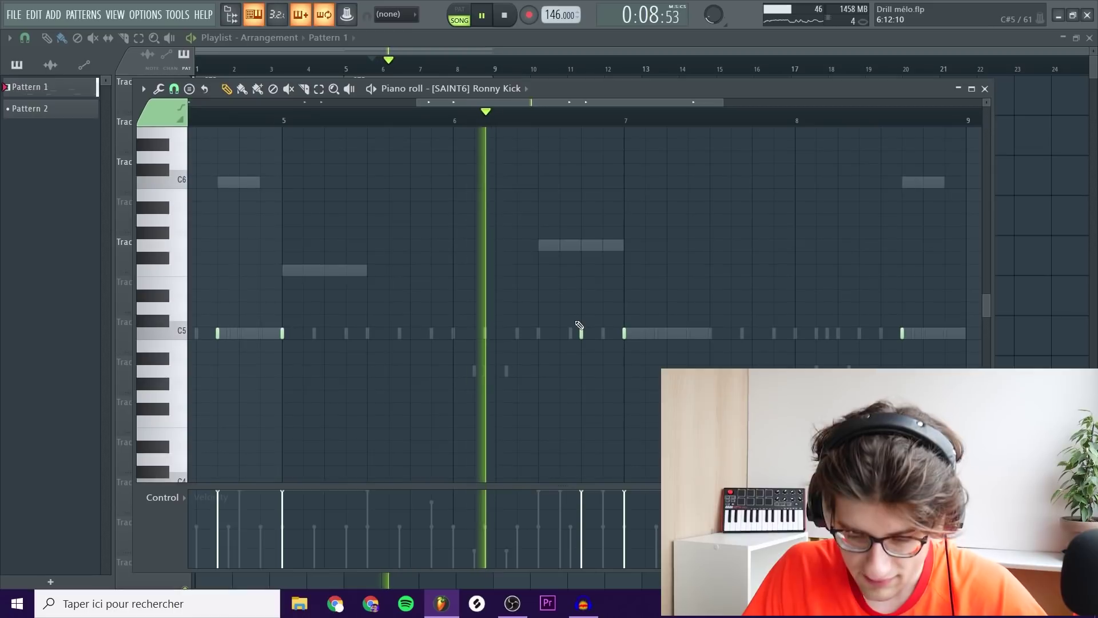
pyautogui.press('space')
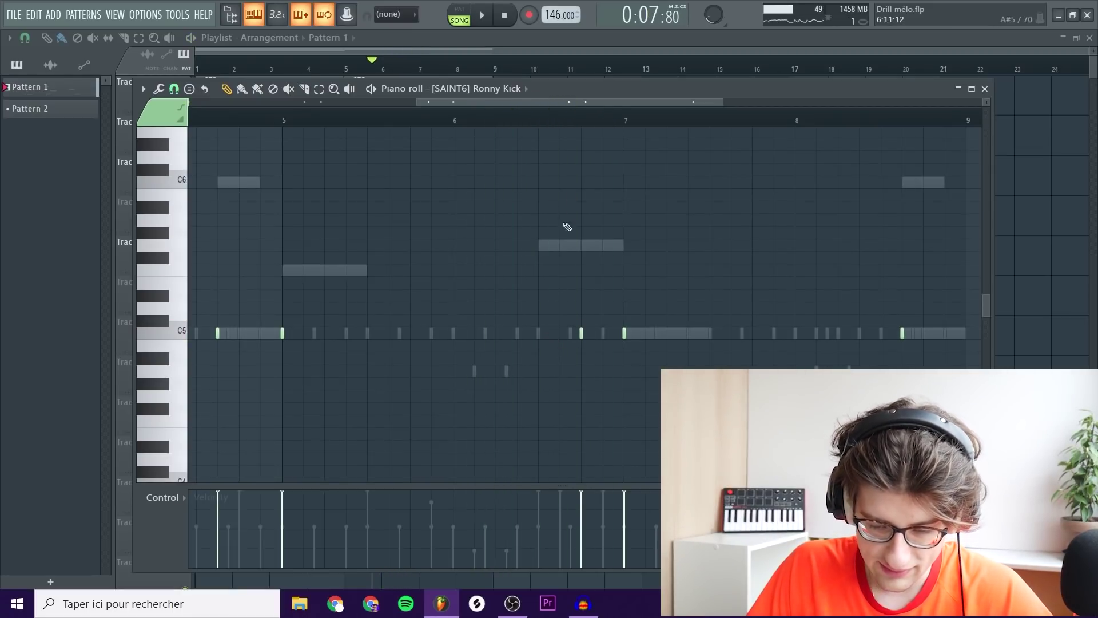
pyautogui.press('space')
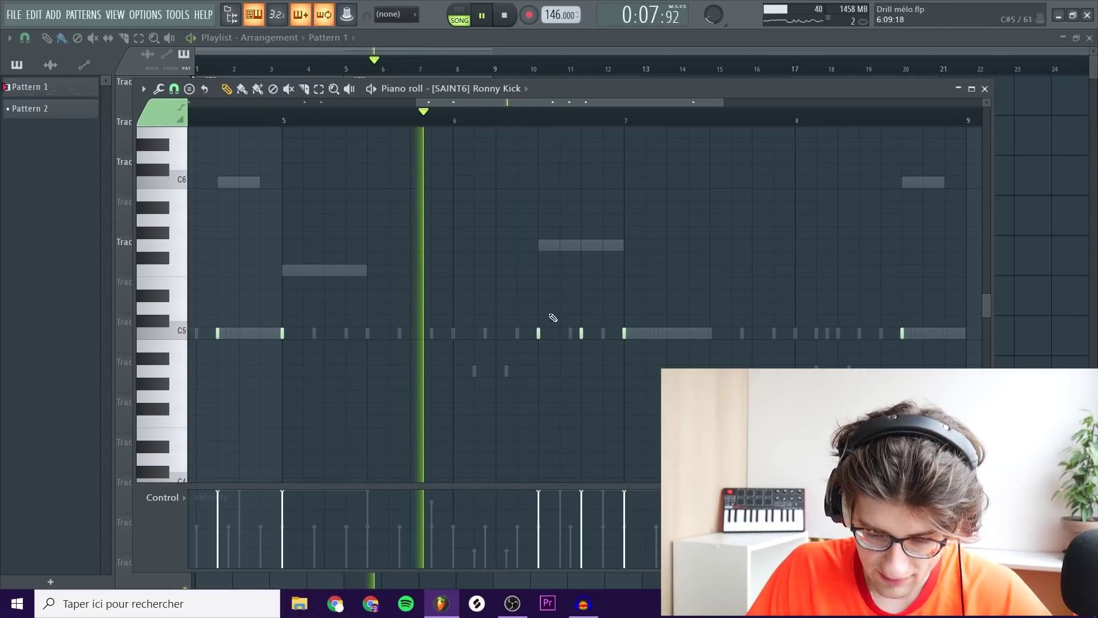
# - Add a C5 kick with lower velocity two steps before the first G5 808 note in bar 6 and listen to it
pyautogui.press('space')
pyautogui.scroll(-3, 518, 333)
pyautogui.press('space')
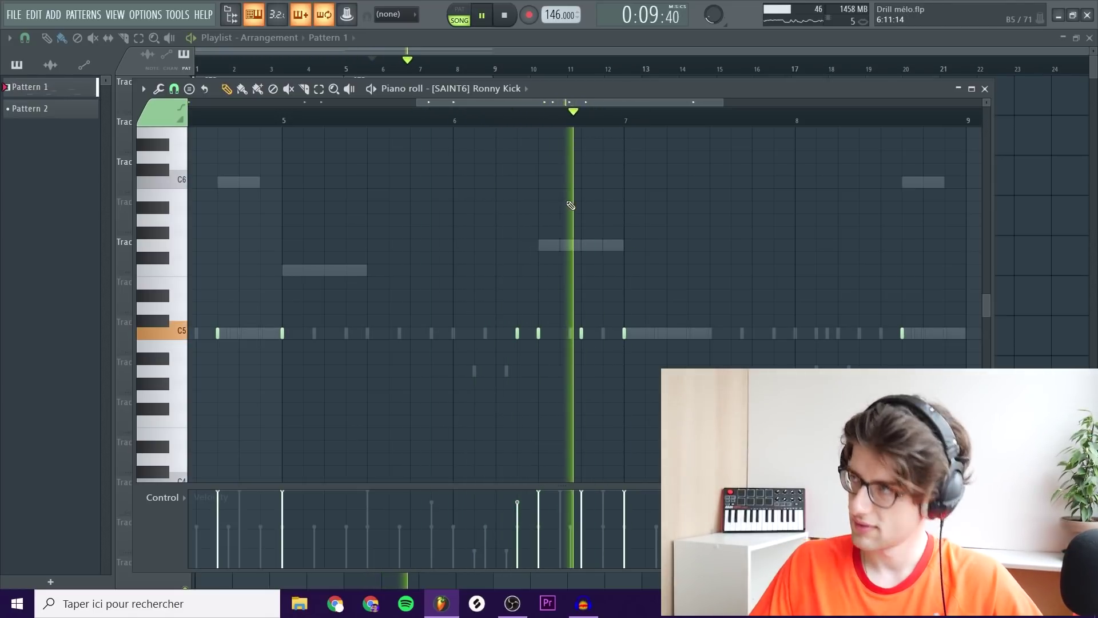
pyautogui.press('space')
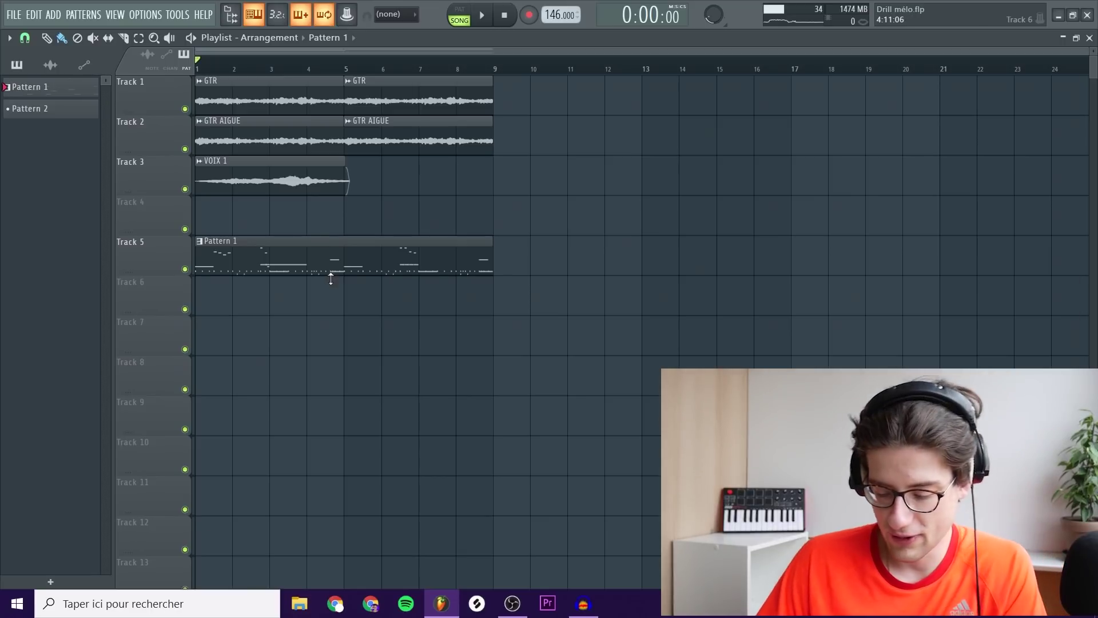
# - Insert dblue_TapeStop in slot 1 of the BUS MELO mixer track and place its window clear of the playlist clips
pyautogui.press('F9')
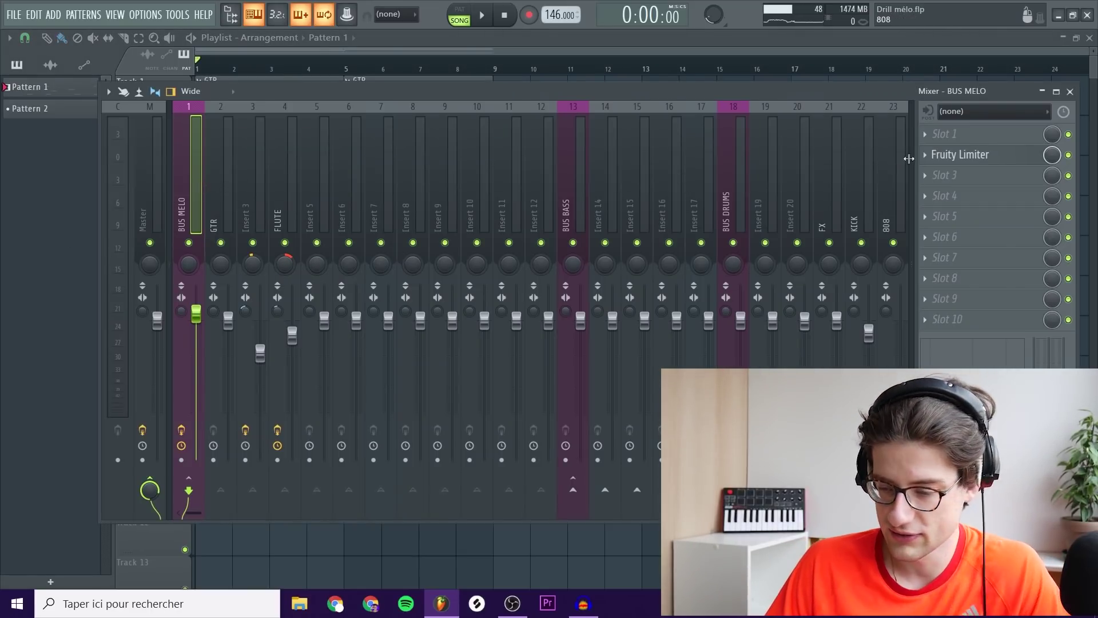
pyautogui.click(943, 134)
pyautogui.moveTo(880, 295)
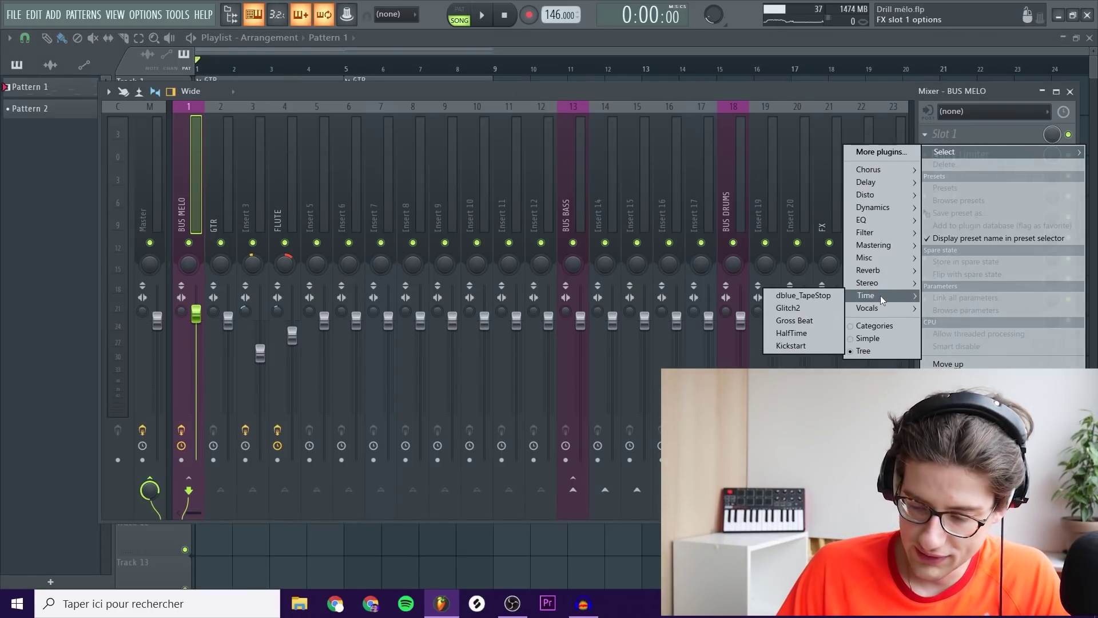
pyautogui.click(834, 299)
pyautogui.click(1070, 92)
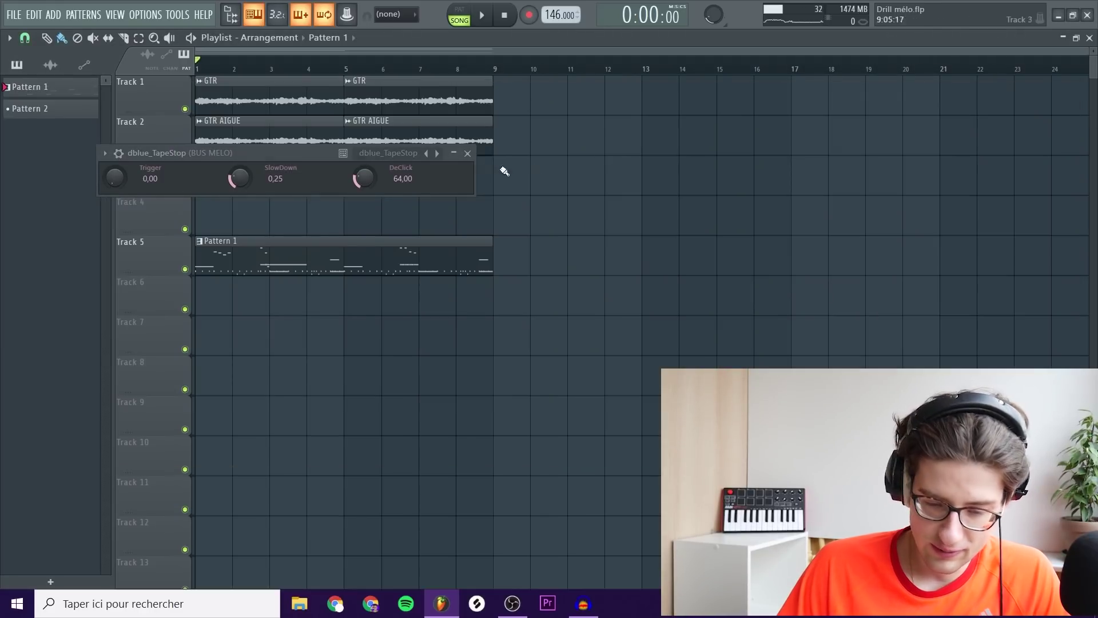
pyautogui.moveTo(249, 152); pyautogui.dragTo(729, 180)
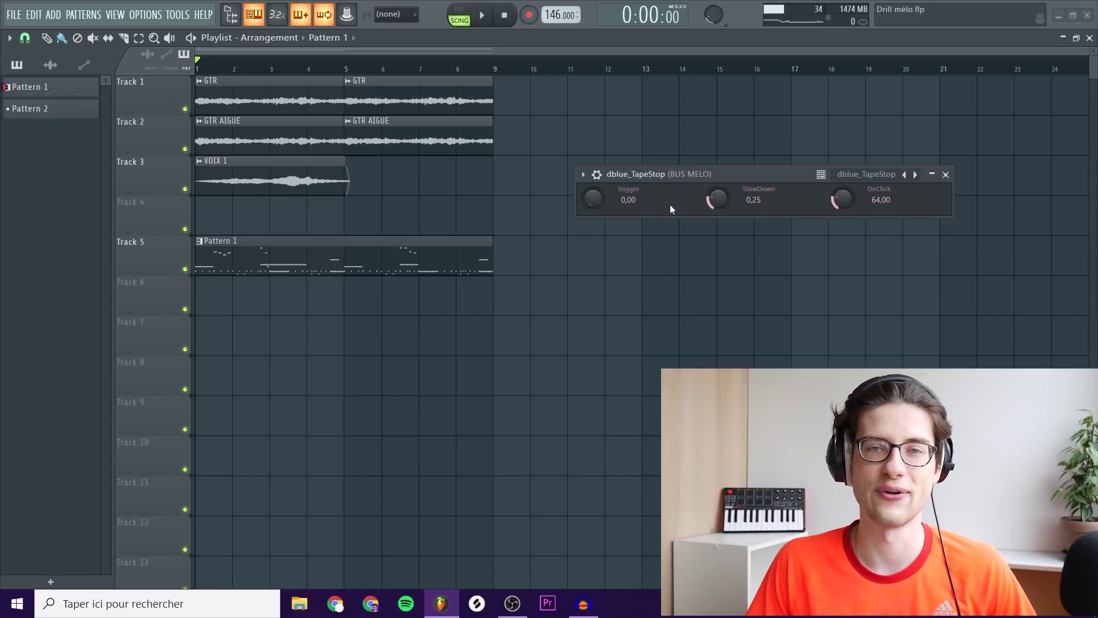
# - Select bar 2 in the playlist and create an automation clip for the TapeStop Trigger over it
pyautogui.scroll(3, 274, 109)
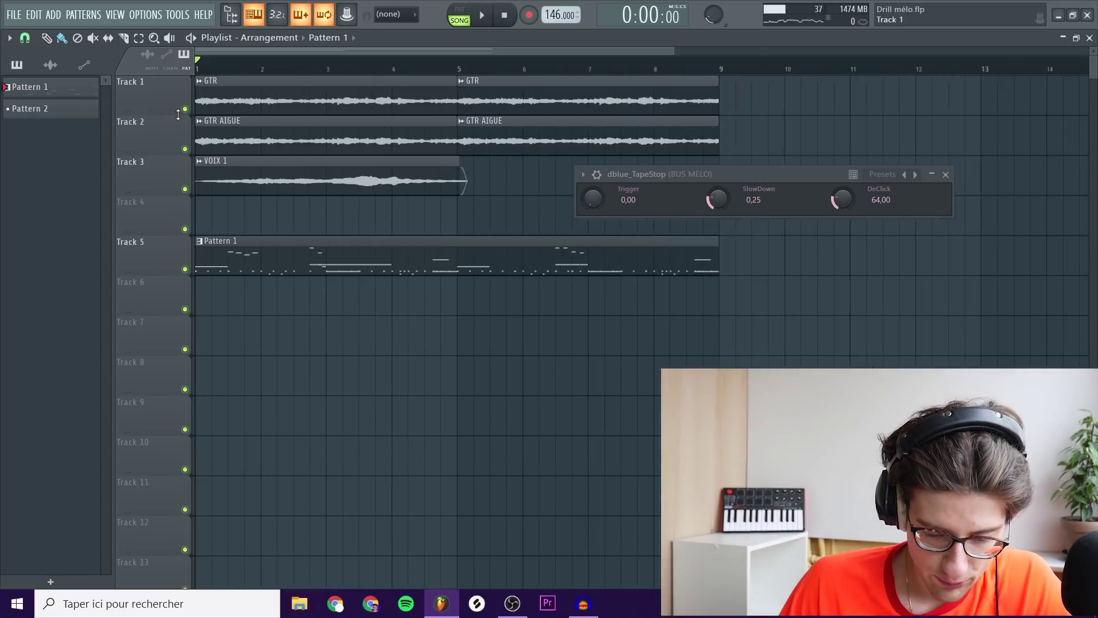
pyautogui.moveTo(278, 70); pyautogui.dragTo(353, 69)
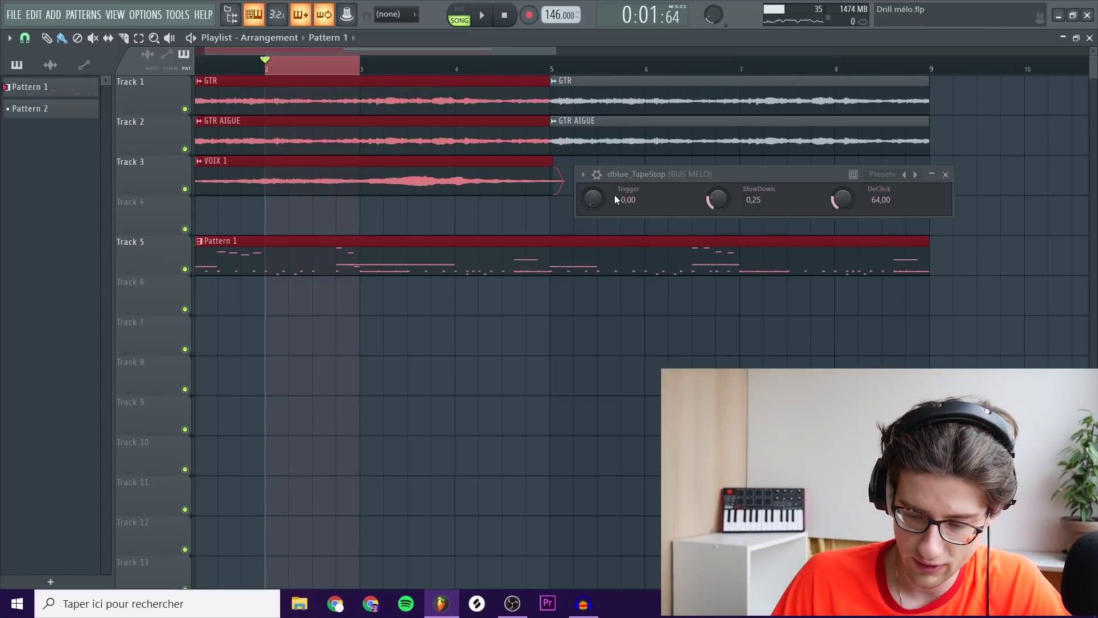
pyautogui.rightClick(591, 197)
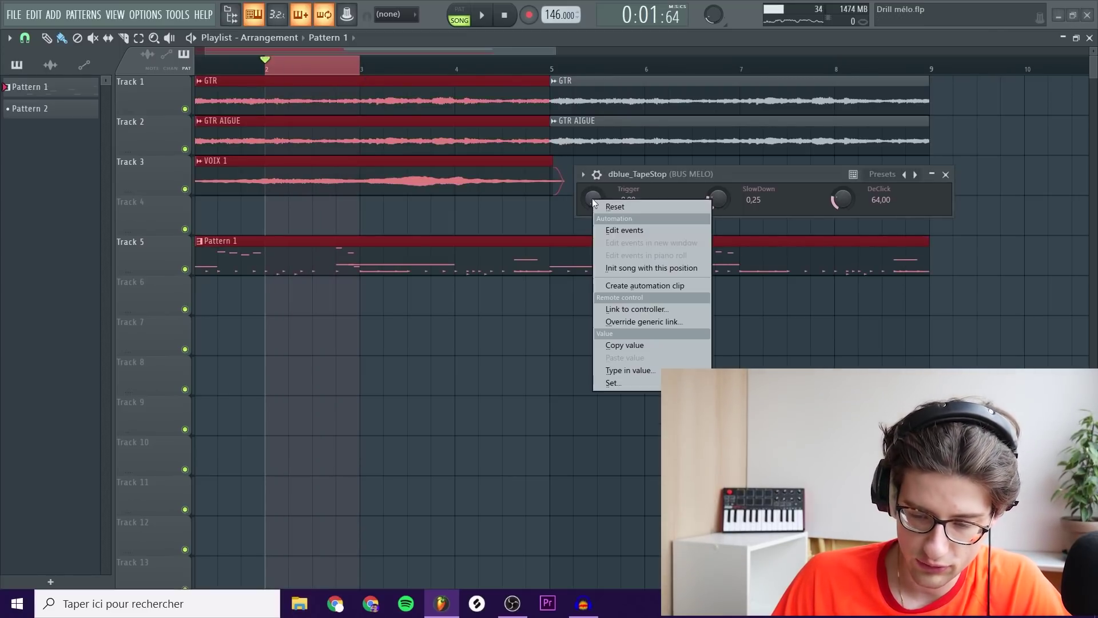
pyautogui.click(670, 285)
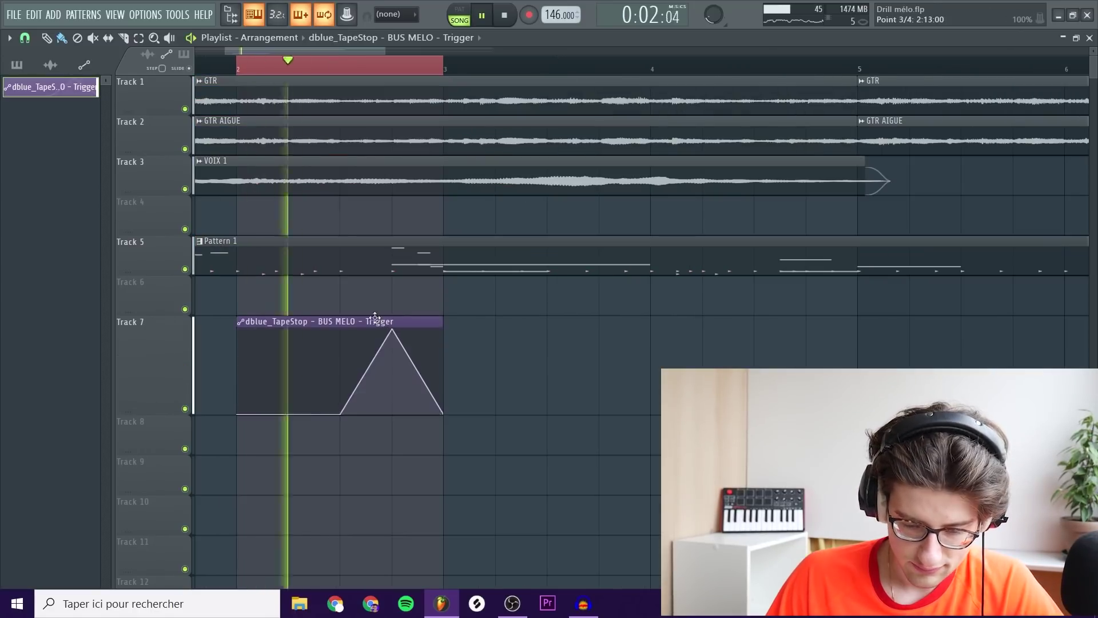
# - Shape the Trigger automation to curve up from mid-bar 2, hold at maximum until bar 3, and extend the clip to mid-bar 3
pyautogui.moveTo(392, 331); pyautogui.dragTo(340, 331)
pyautogui.moveTo(443, 412); pyautogui.dragTo(442, 329)
pyautogui.moveTo(341, 330); pyautogui.dragTo(391, 330)
pyautogui.moveTo(442, 366); pyautogui.dragTo(545, 366)
pyautogui.moveTo(365, 371); pyautogui.dragTo(352, 349)
# - Play the arrangement back to check the tape-stop effect on the melody in bar 2
pyautogui.scroll(1, 379, 237)
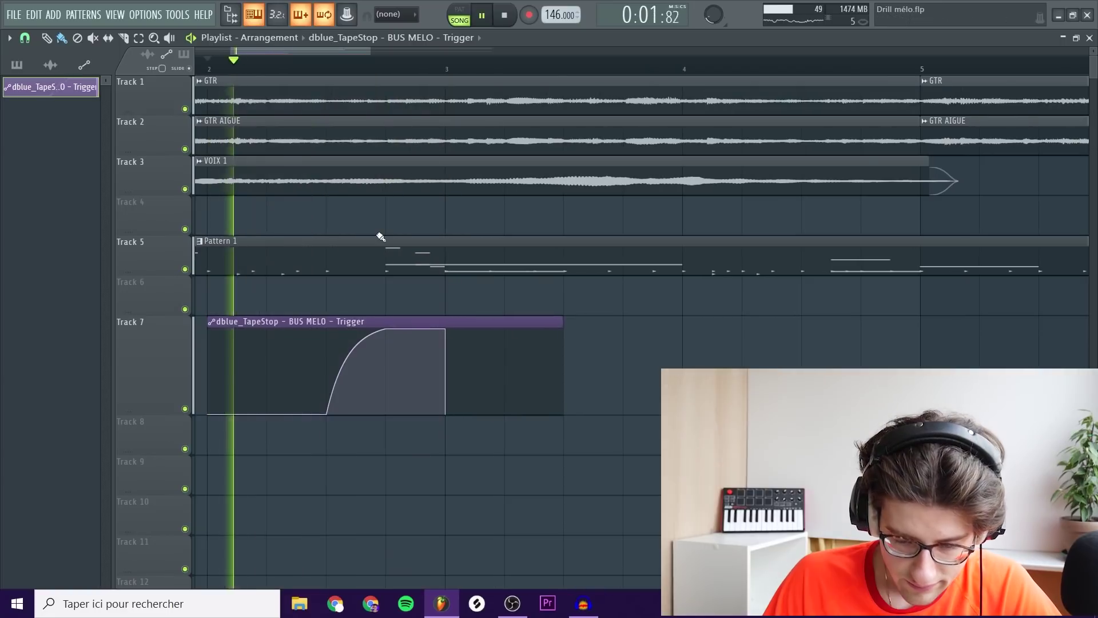
pyautogui.scroll(-3, 397, 242)
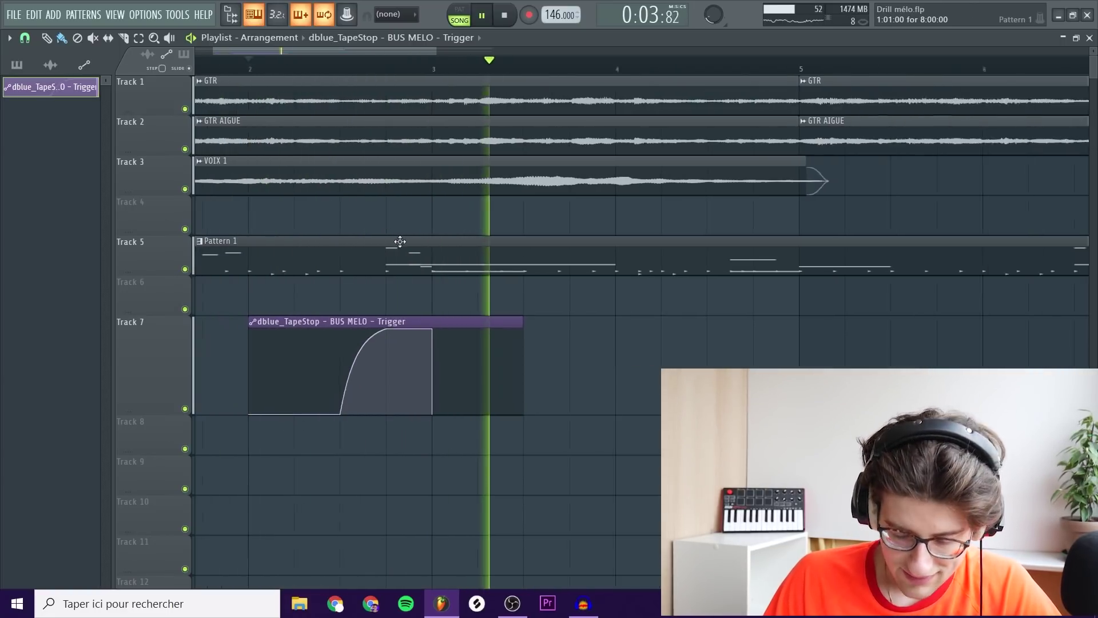
pyautogui.scroll(-3, 502, 254)
pyautogui.press('space')
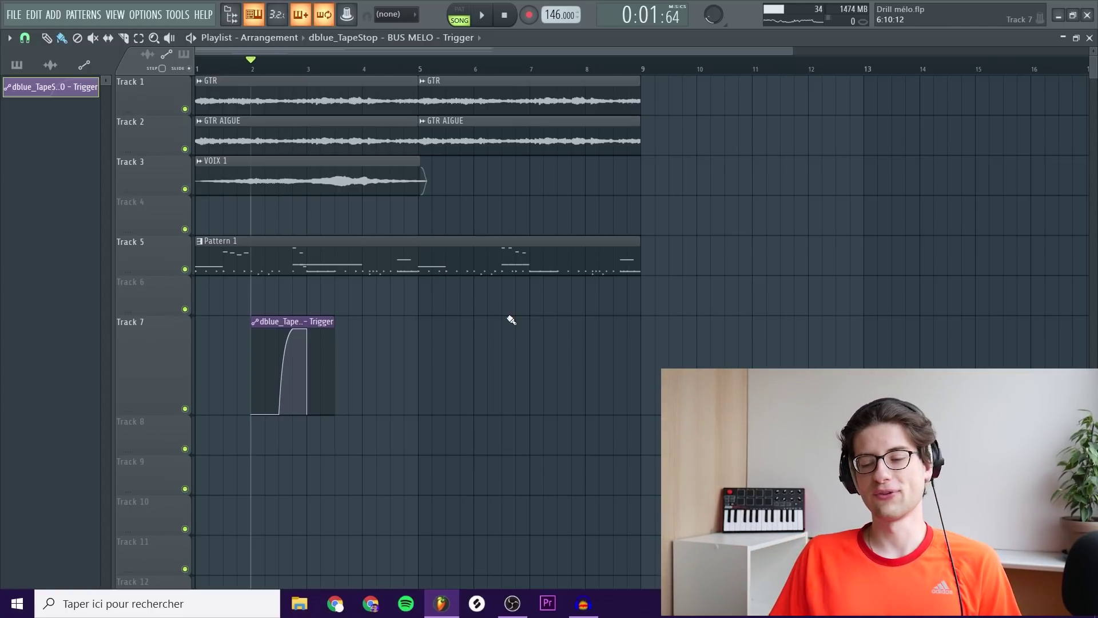
pyautogui.press('space')
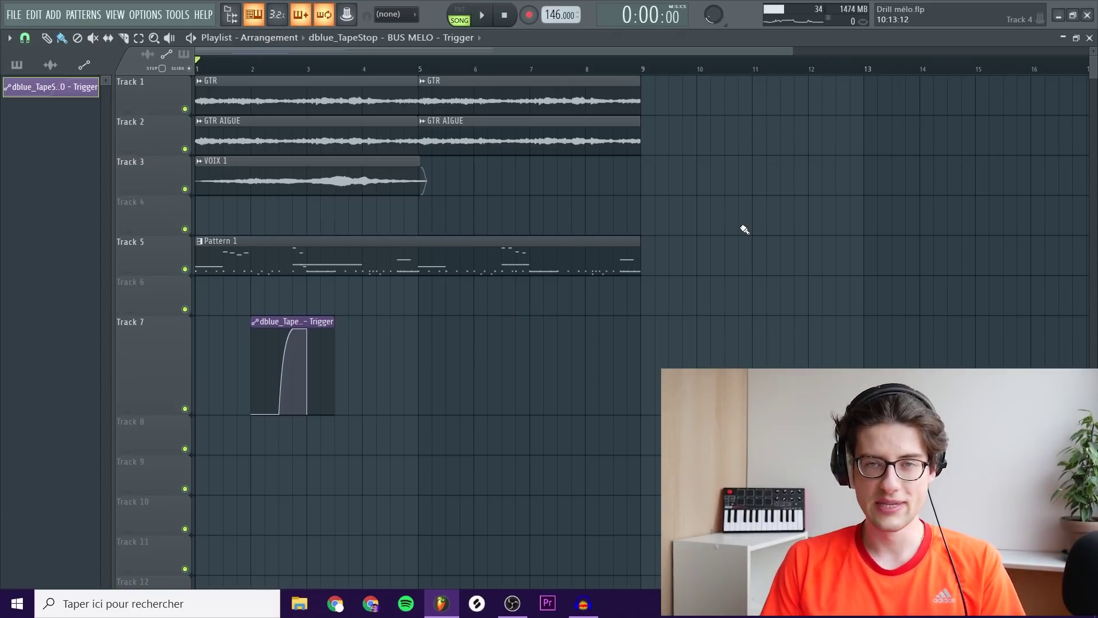